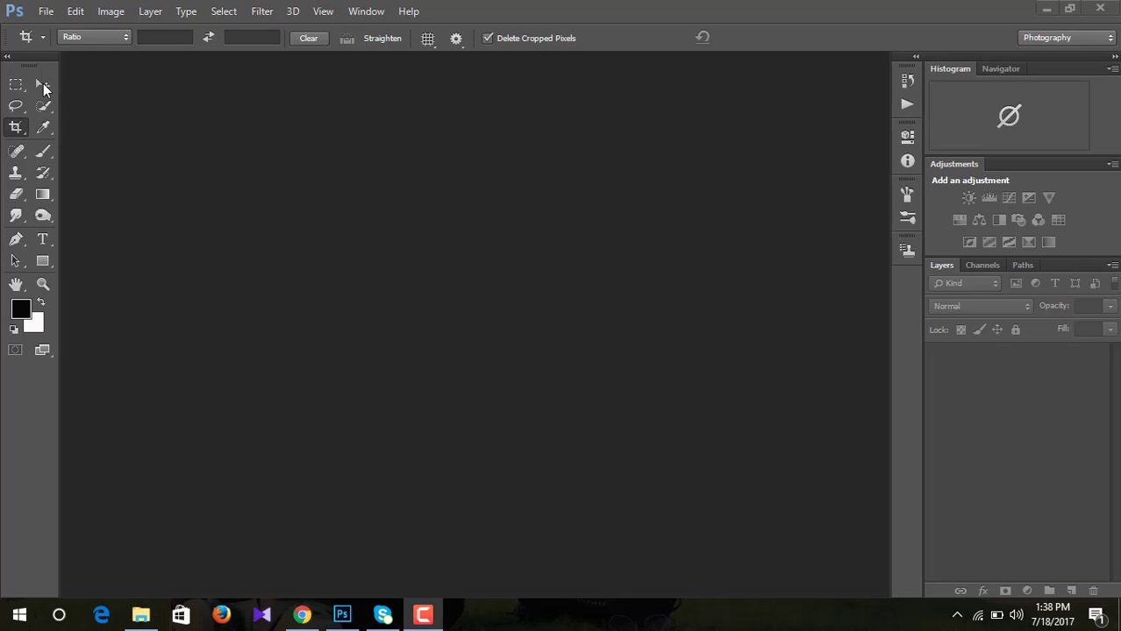
Step: Create a white 1200 × 1800 px document at 300 ppi and dock it as a tab
click(43, 10)
click(56, 30)
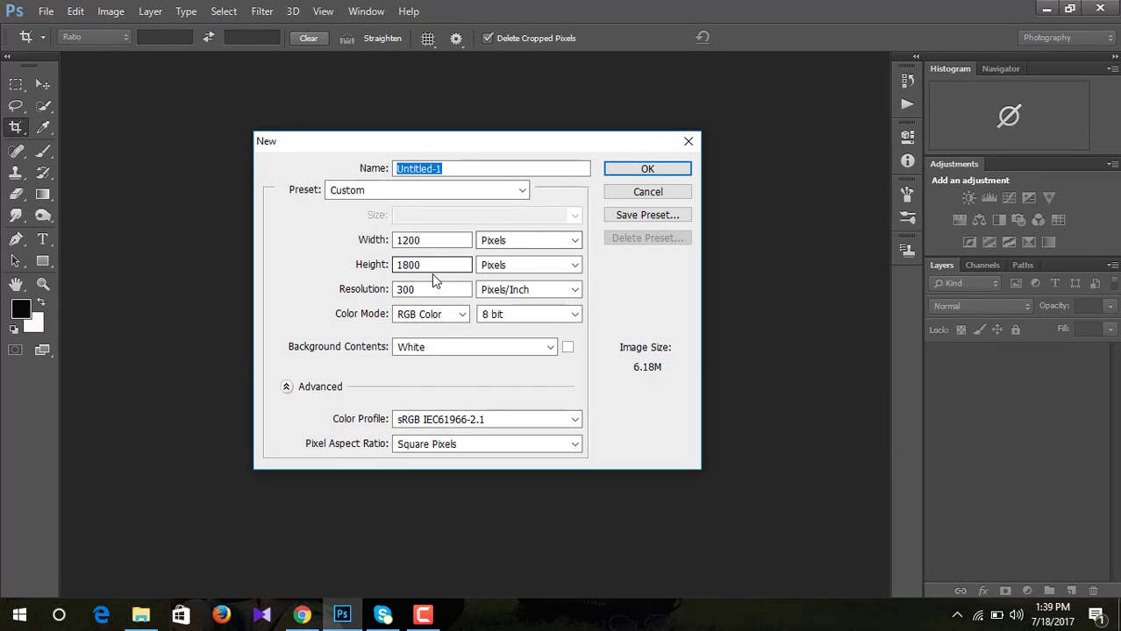
click(635, 173)
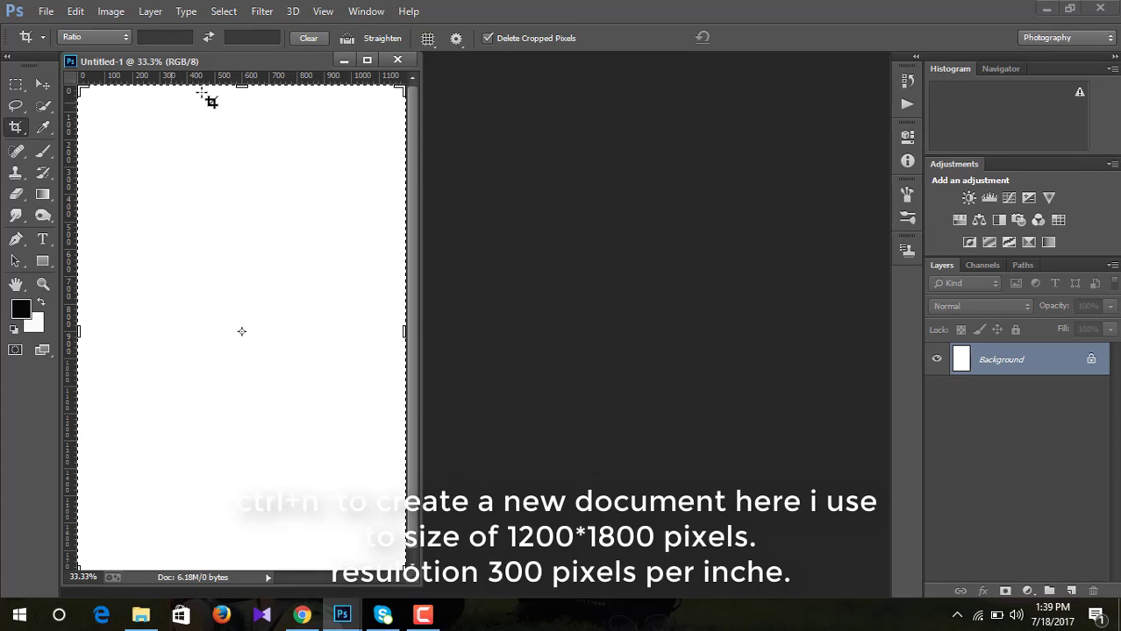
drag(215, 61, 240, 60)
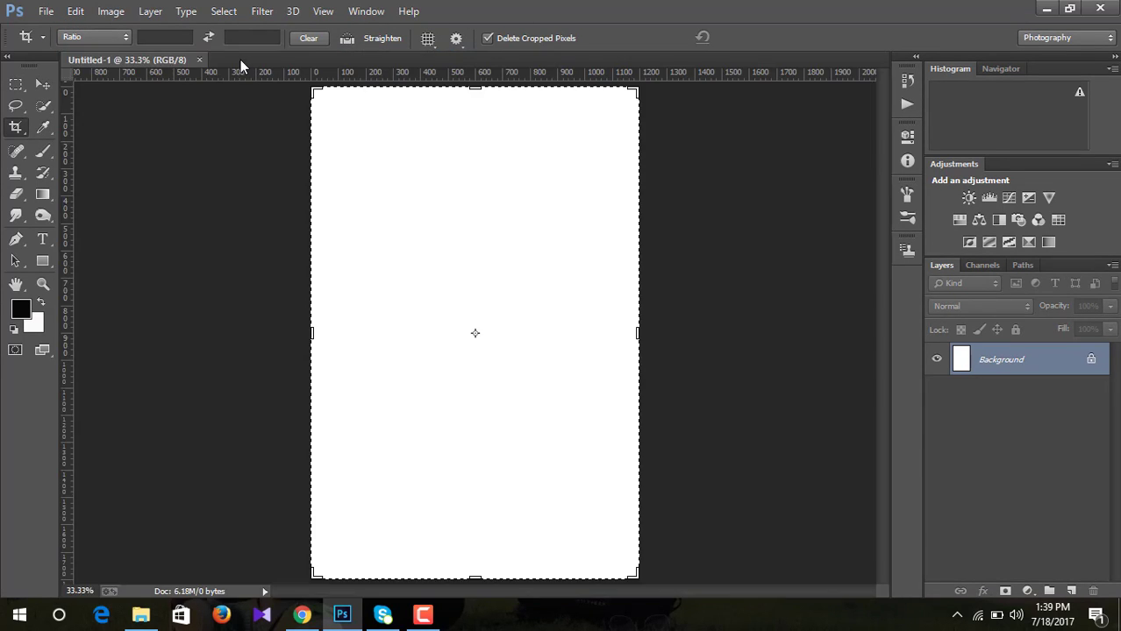
click(42, 82)
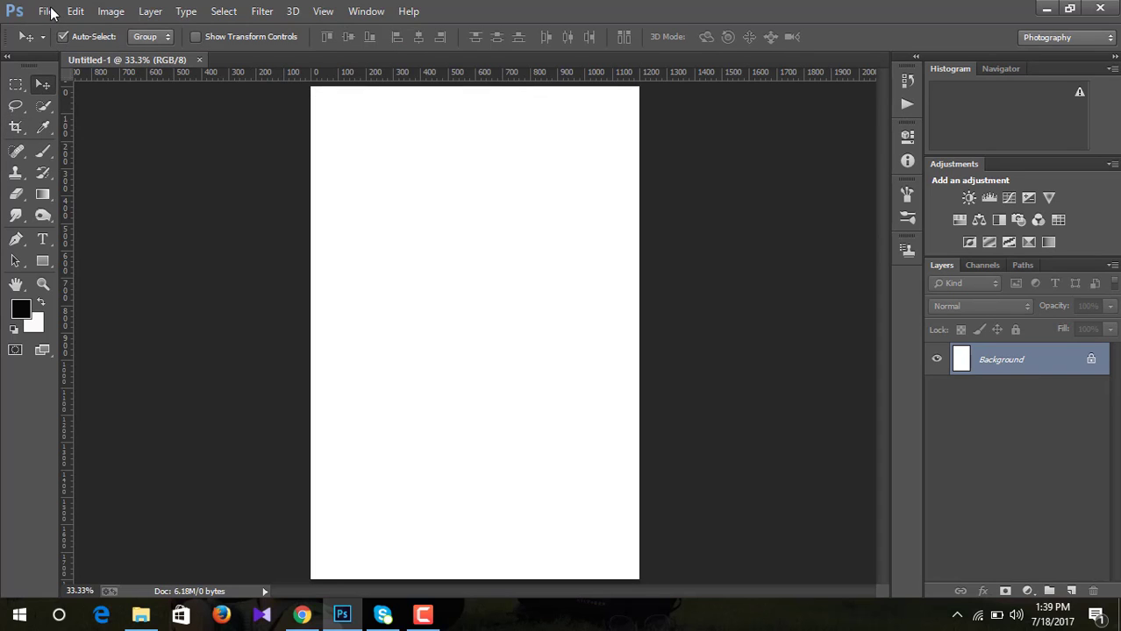
Step: Place the linked texture-318907_1920 image and rotate it to portrait orientation
click(47, 10)
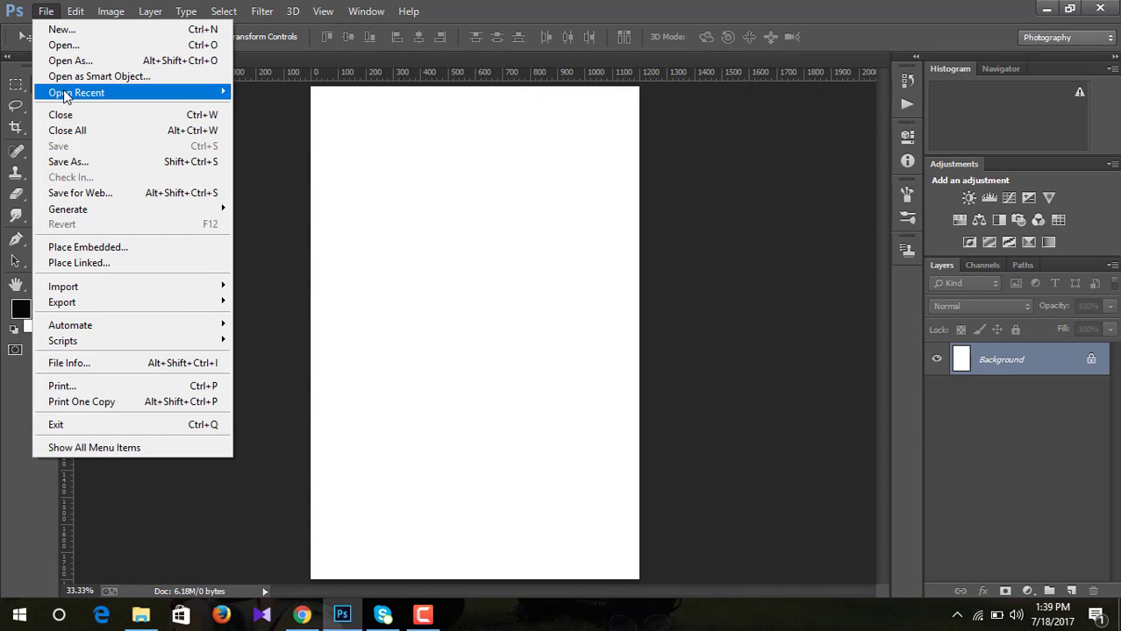
click(60, 262)
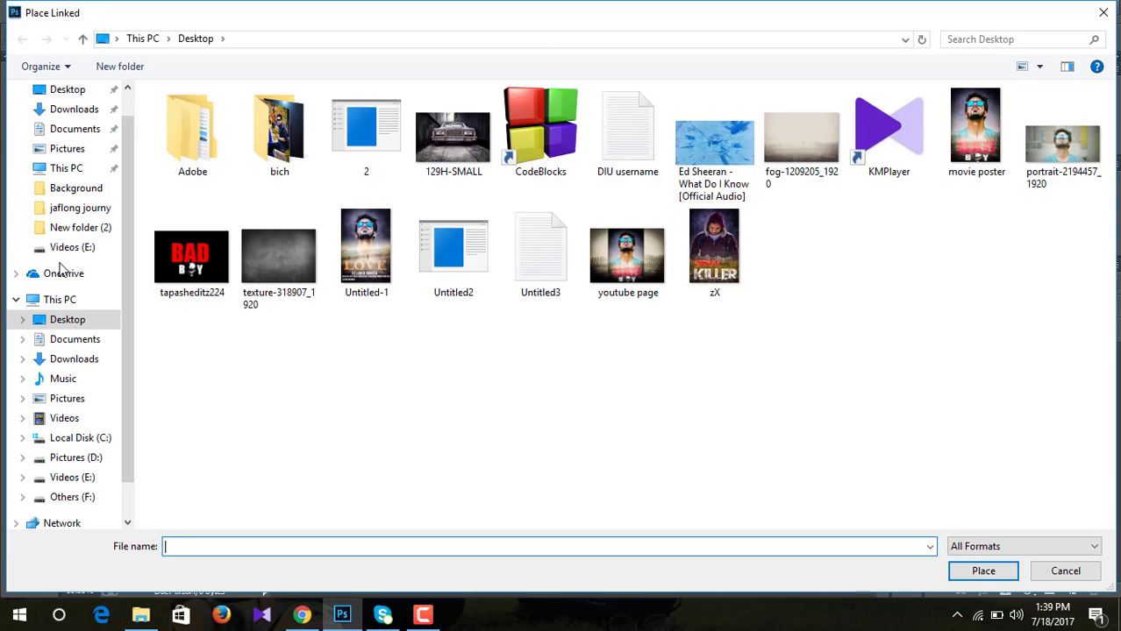
double_click(263, 268)
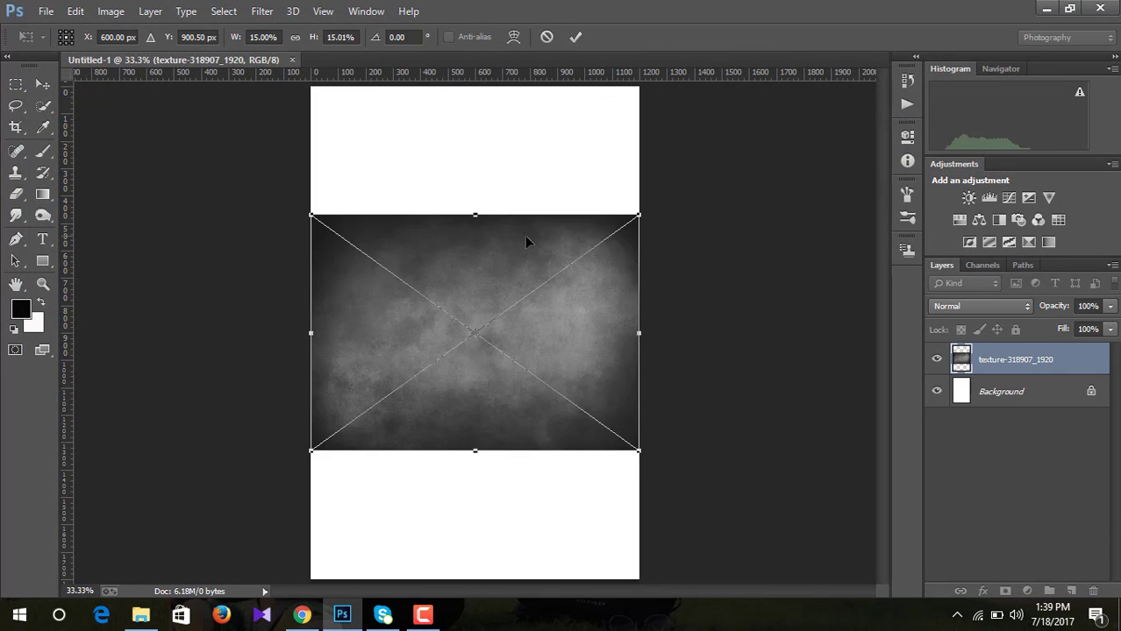
drag(457, 191, 311, 355)
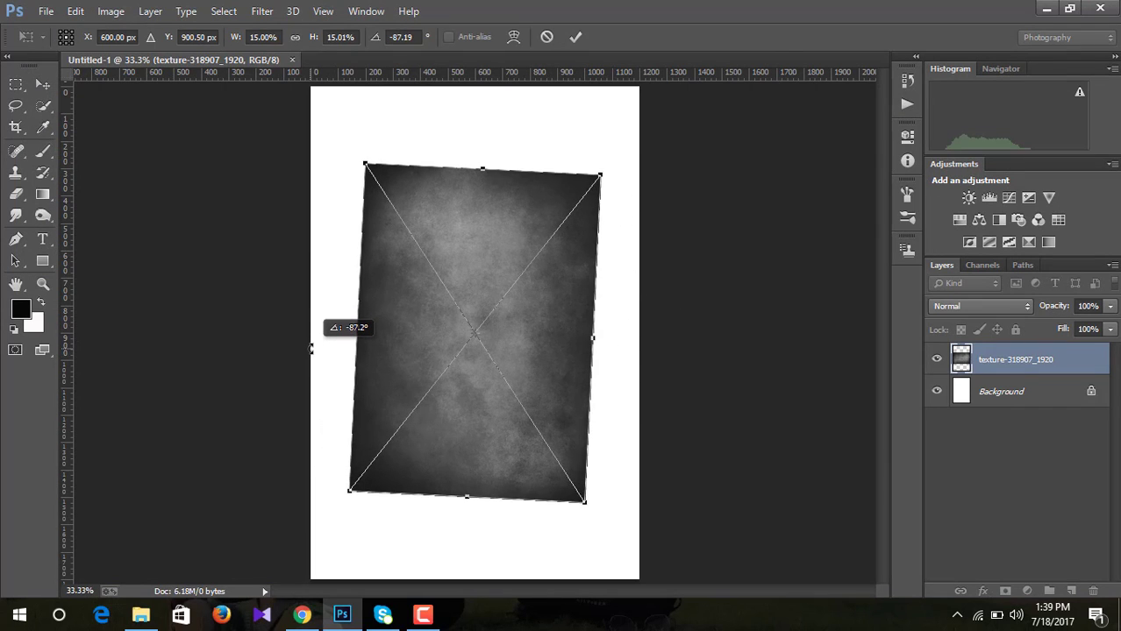
drag(312, 354, 312, 353)
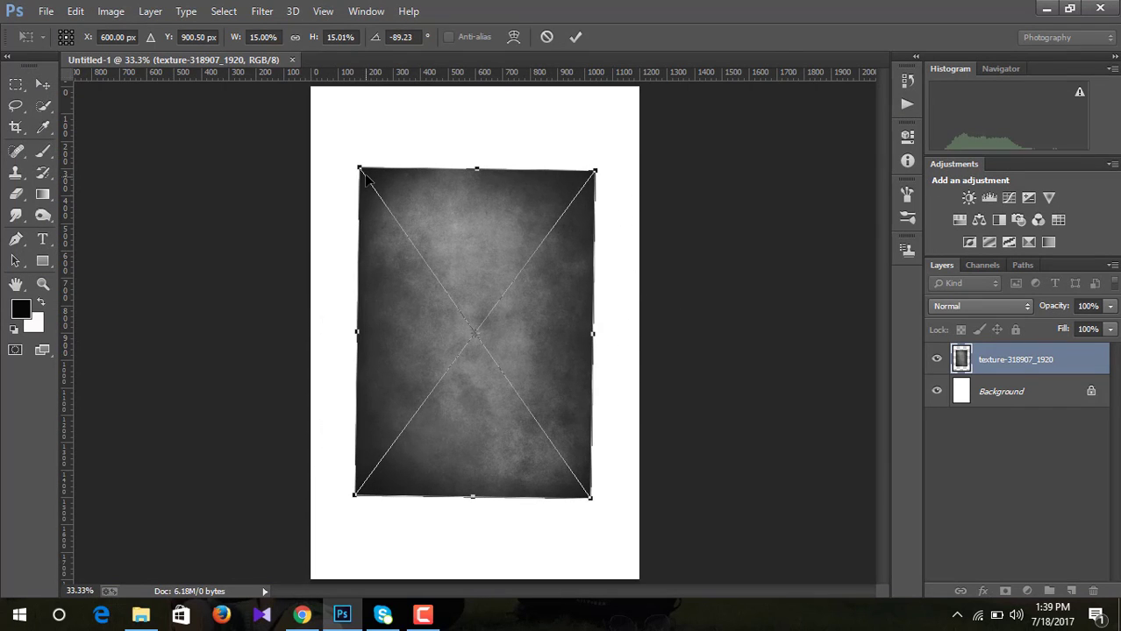
Step: Scale and straighten the texture to about -90° so it fills the canvas, then commit
drag(361, 168, 301, 80)
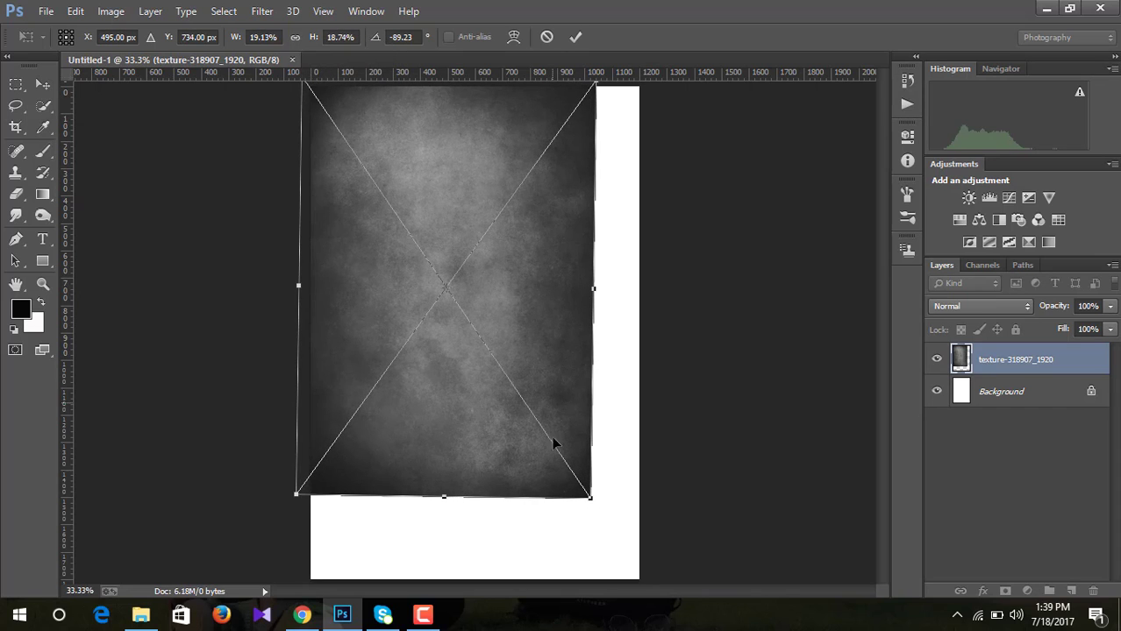
drag(590, 498, 669, 584)
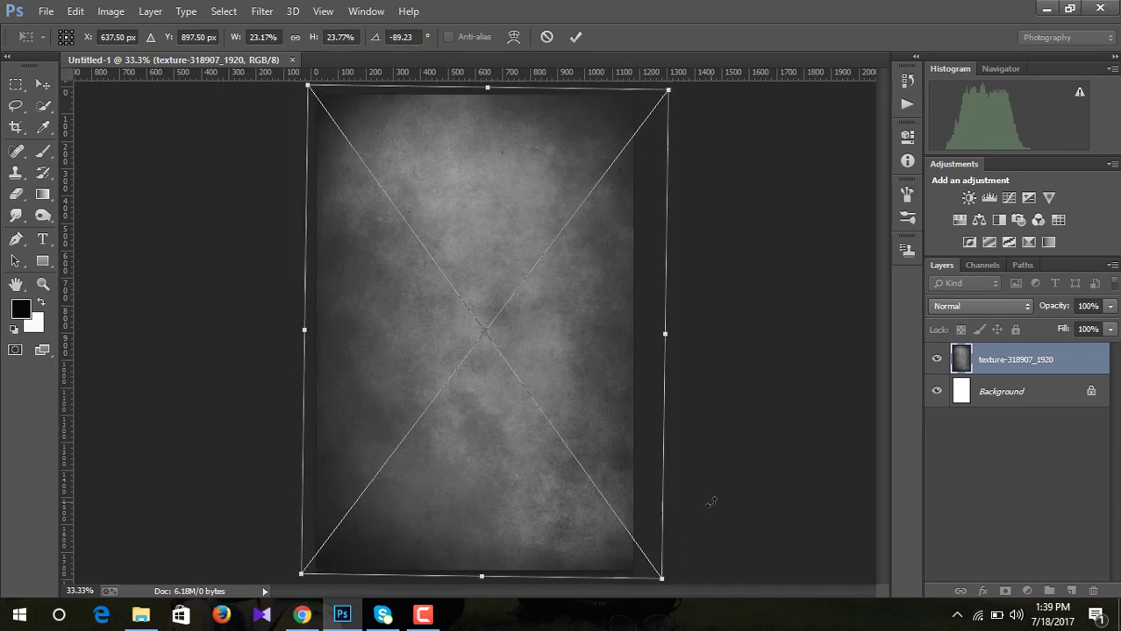
key(ctrl+minus)
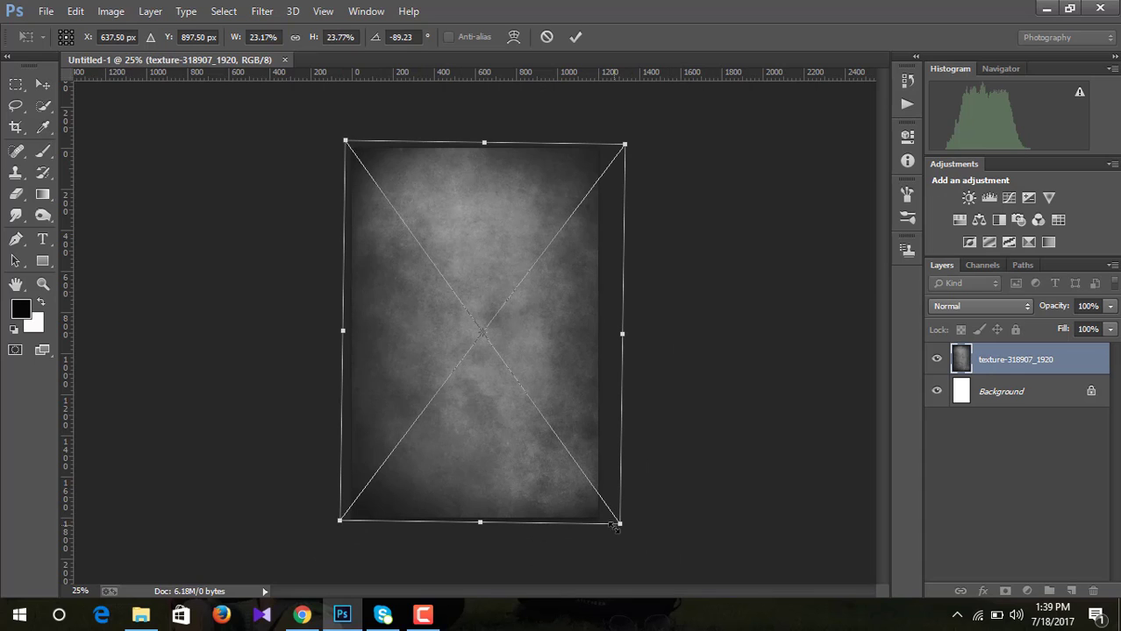
drag(667, 283, 663, 282)
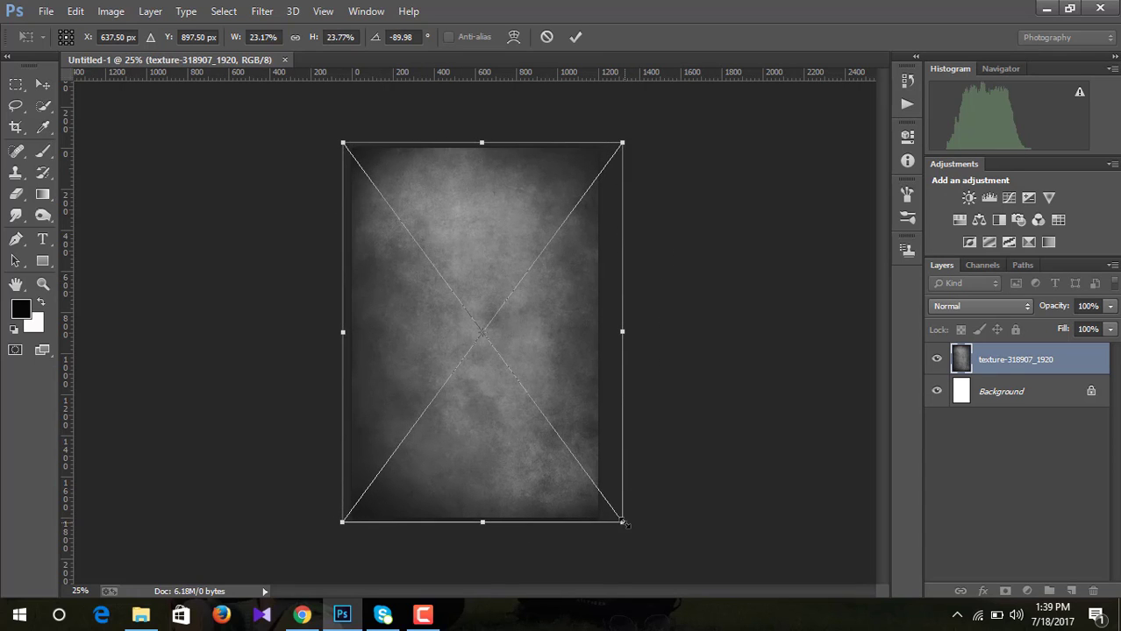
drag(623, 525, 616, 526)
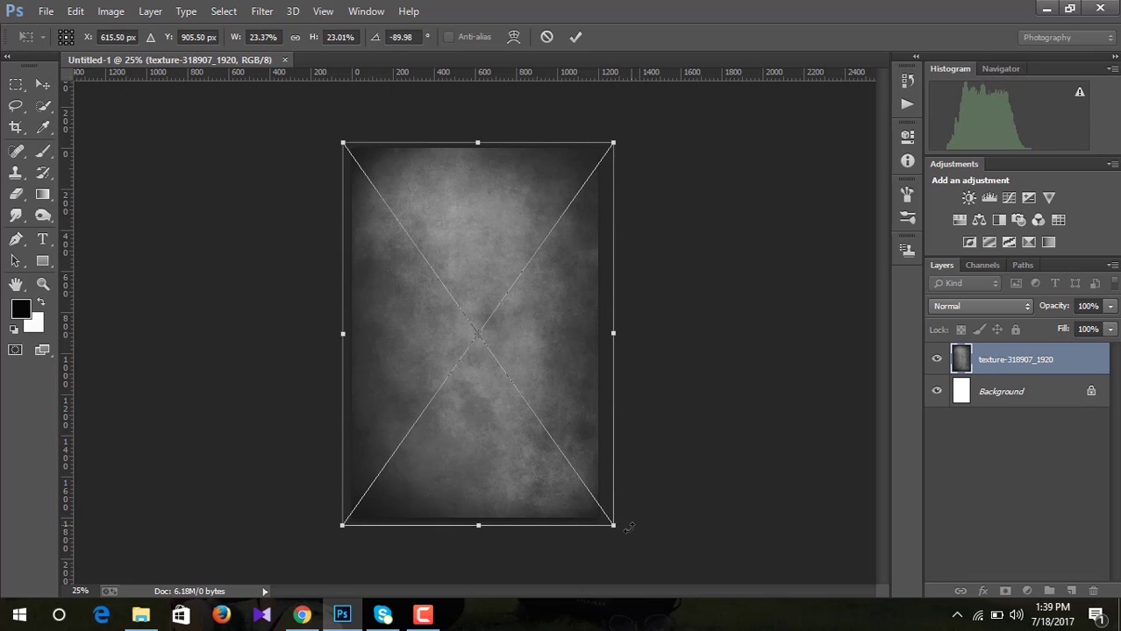
drag(342, 142, 342, 137)
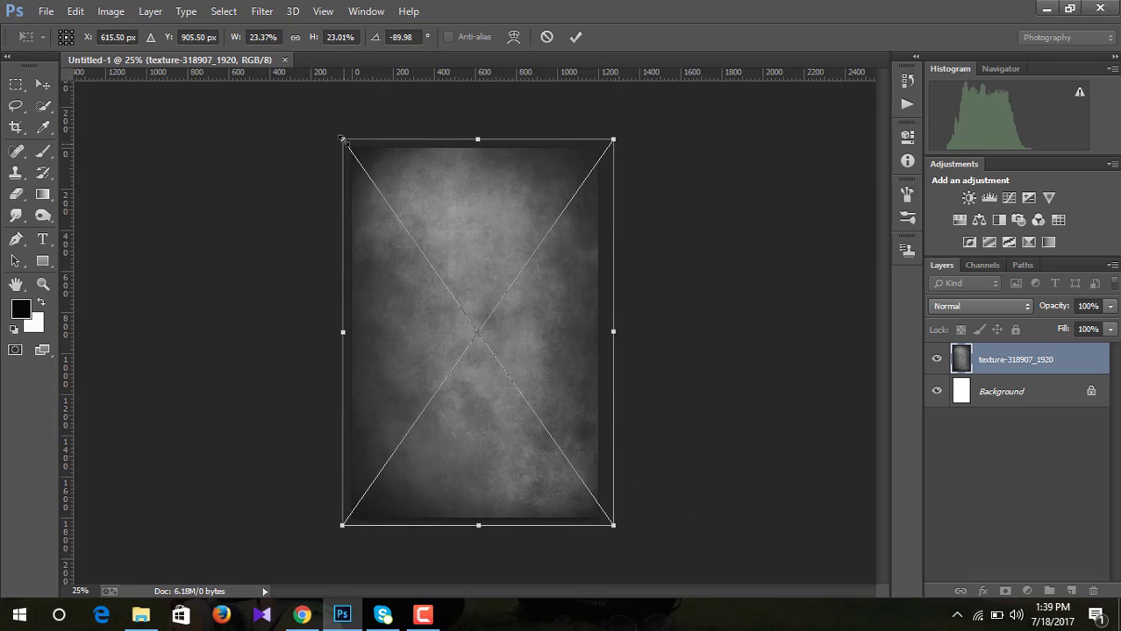
click(576, 36)
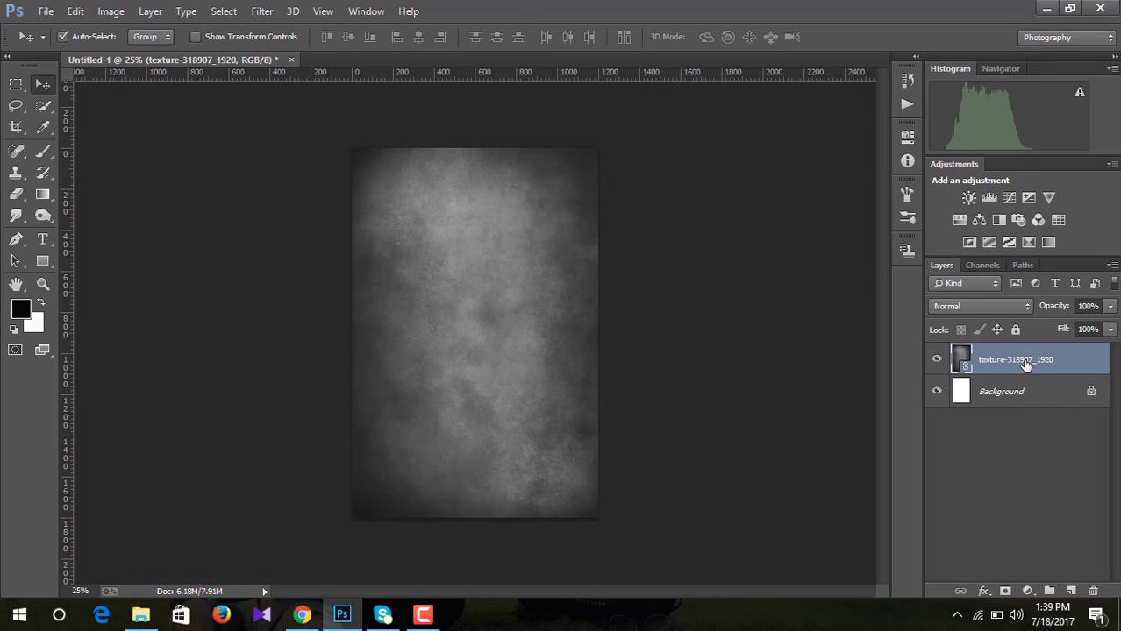
Step: Rasterize the texture layer and apply Color Balance with midtones Yellow/Blue at +40
right_click(1026, 365)
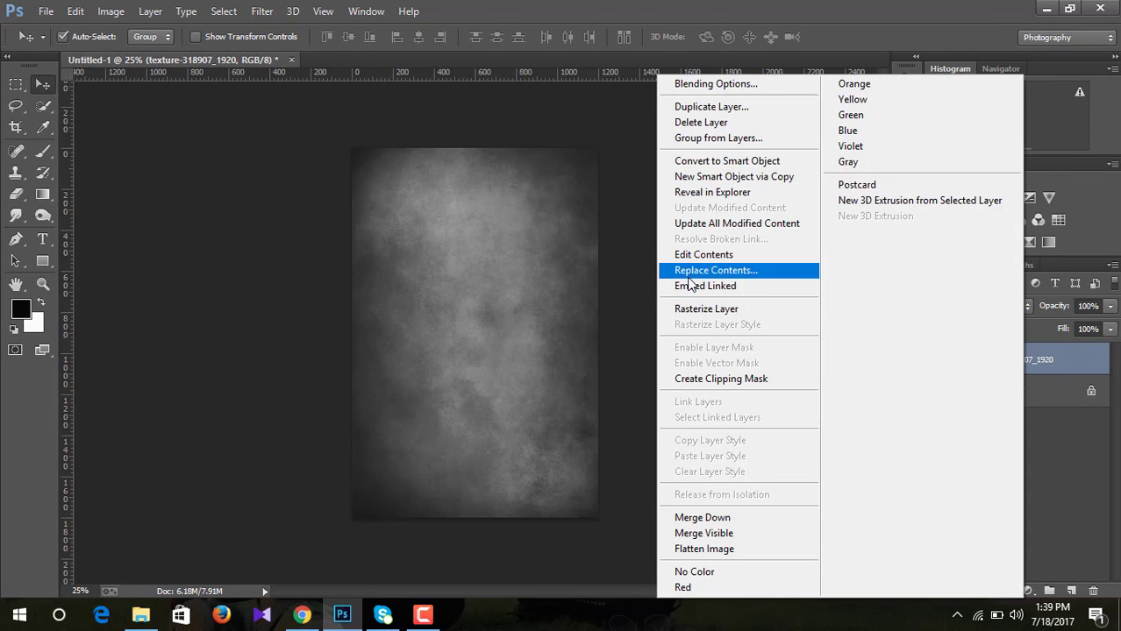
click(702, 309)
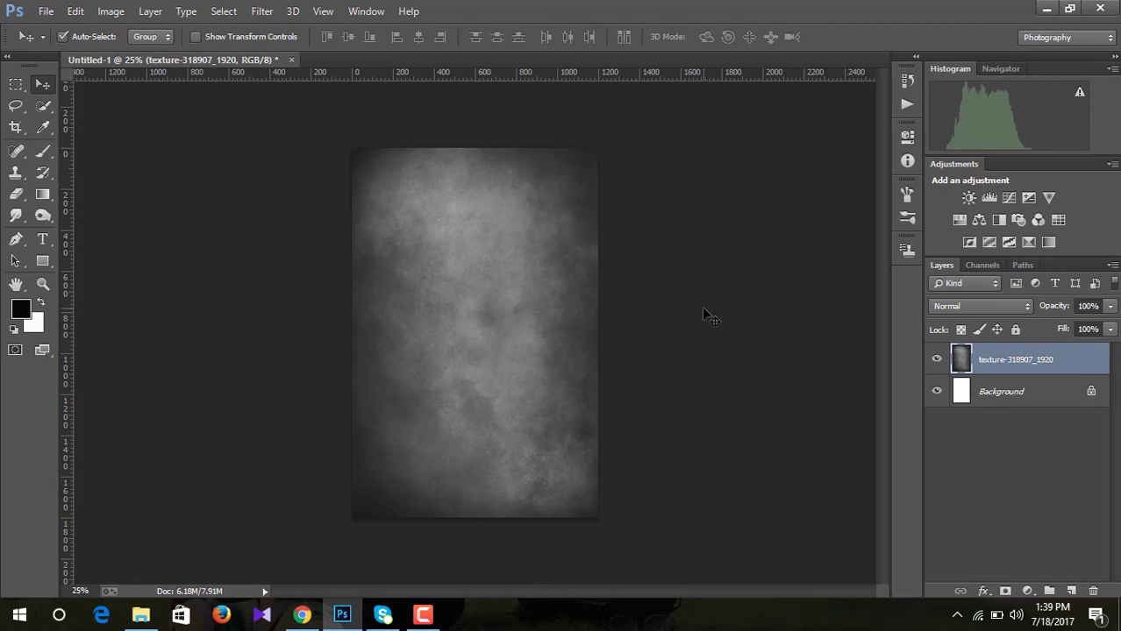
click(110, 11)
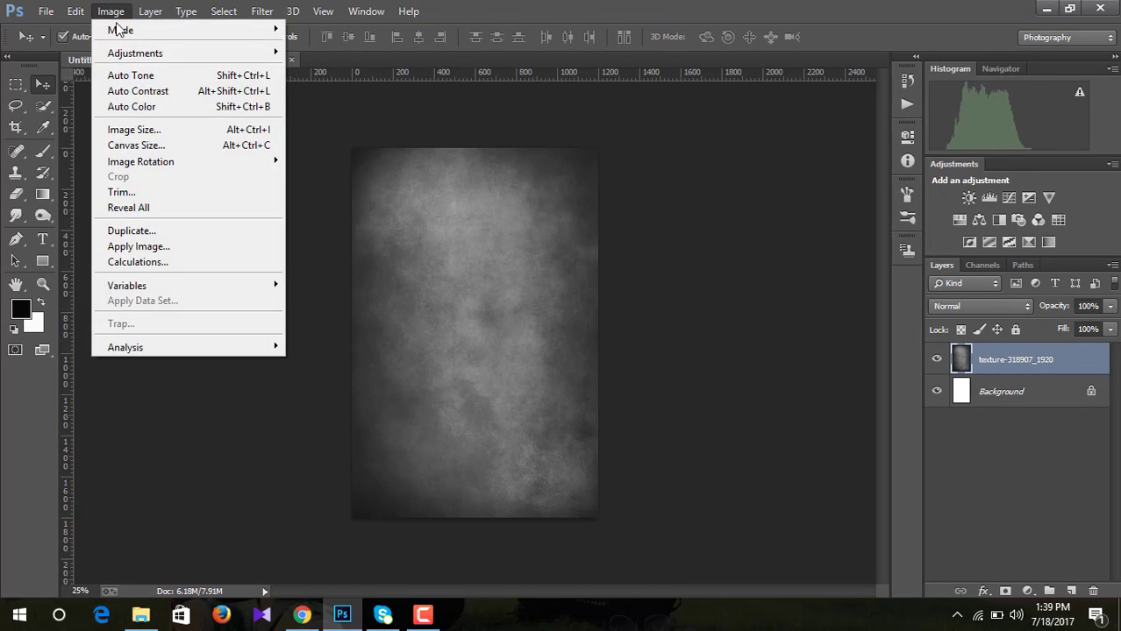
mouse_move(135, 53)
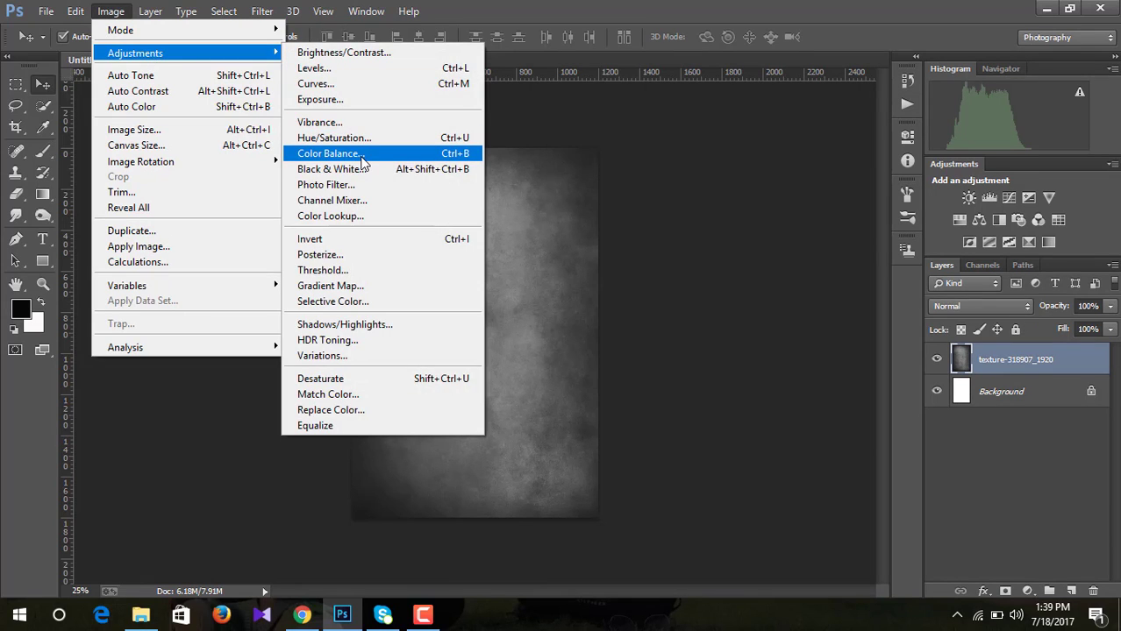
click(363, 154)
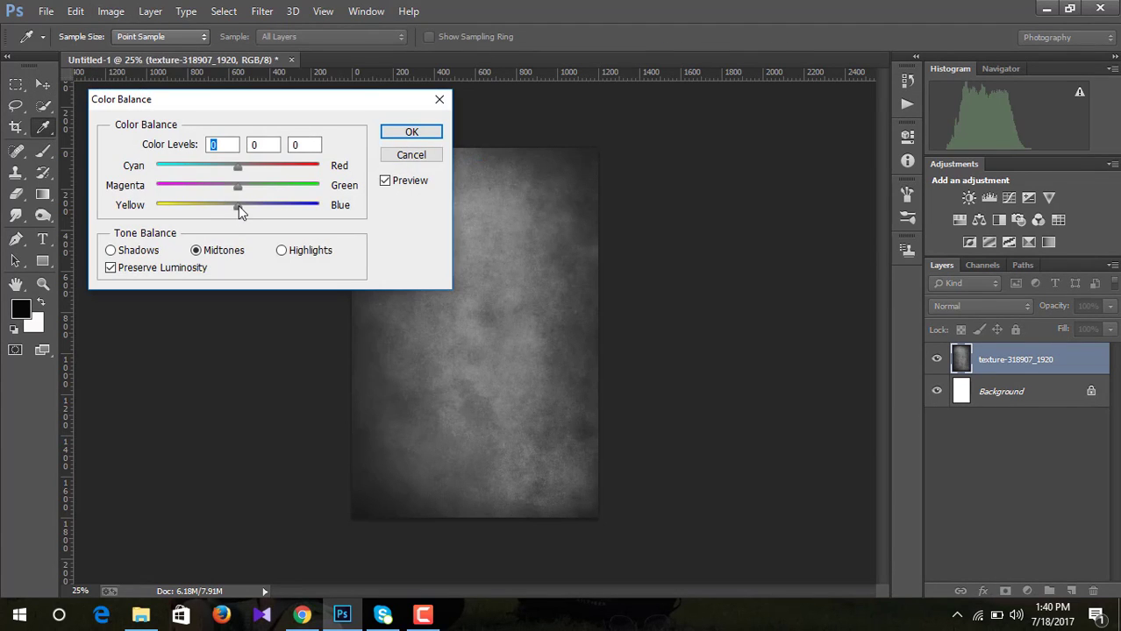
drag(258, 209, 273, 209)
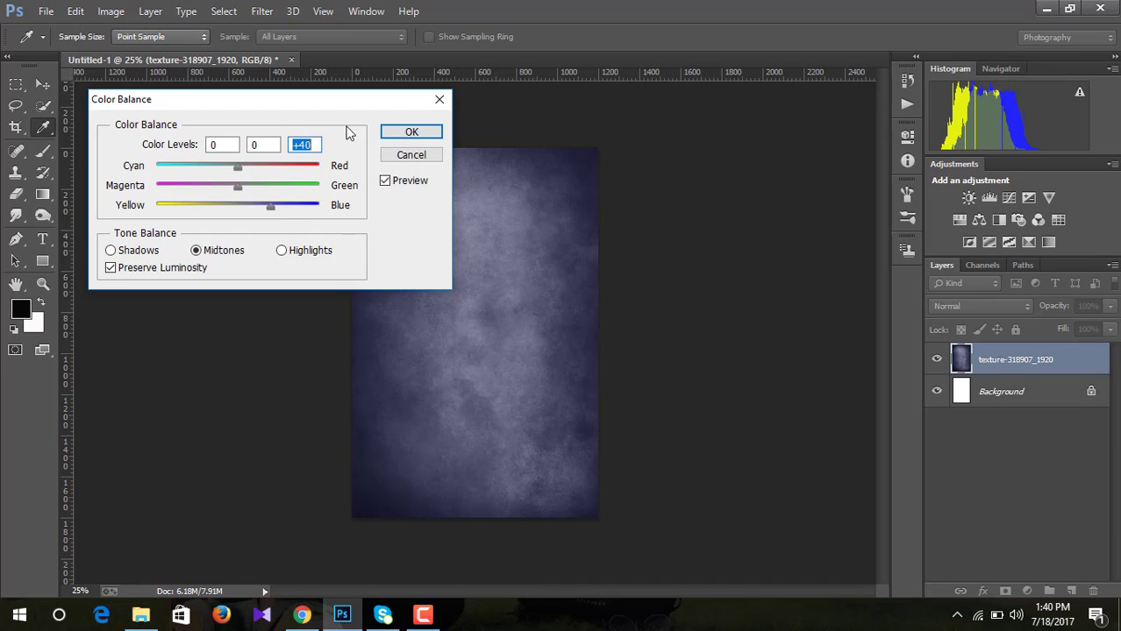
key(ctrl)
click(411, 132)
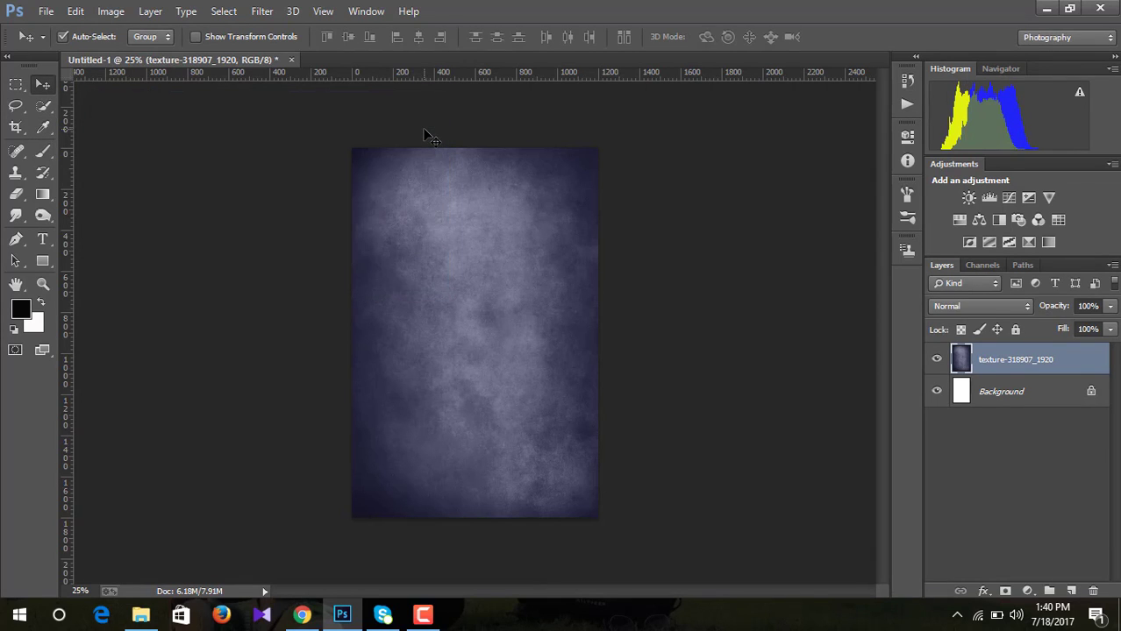
Step: Open fog-1209205_1920.jpg and dock it as a tab beside the poster
click(45, 11)
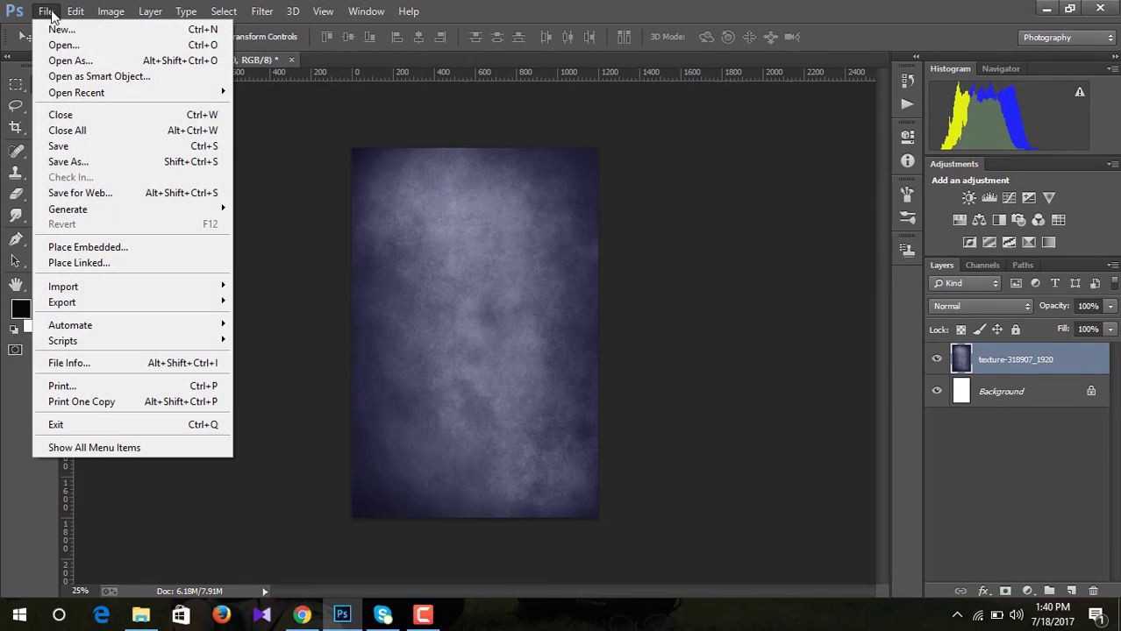
click(62, 45)
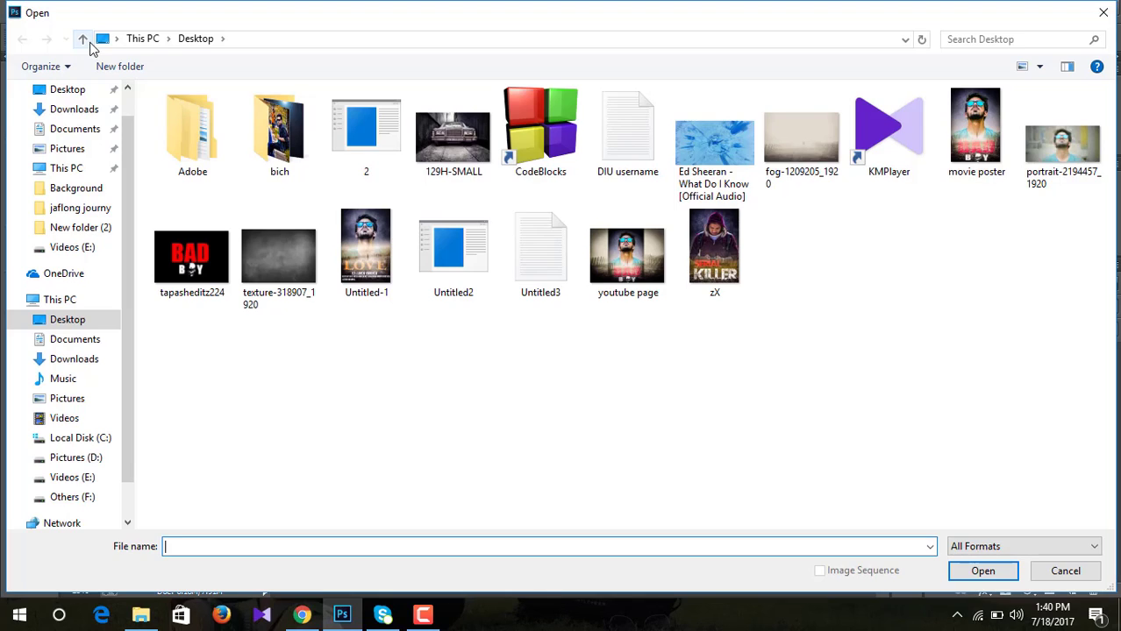
double_click(794, 155)
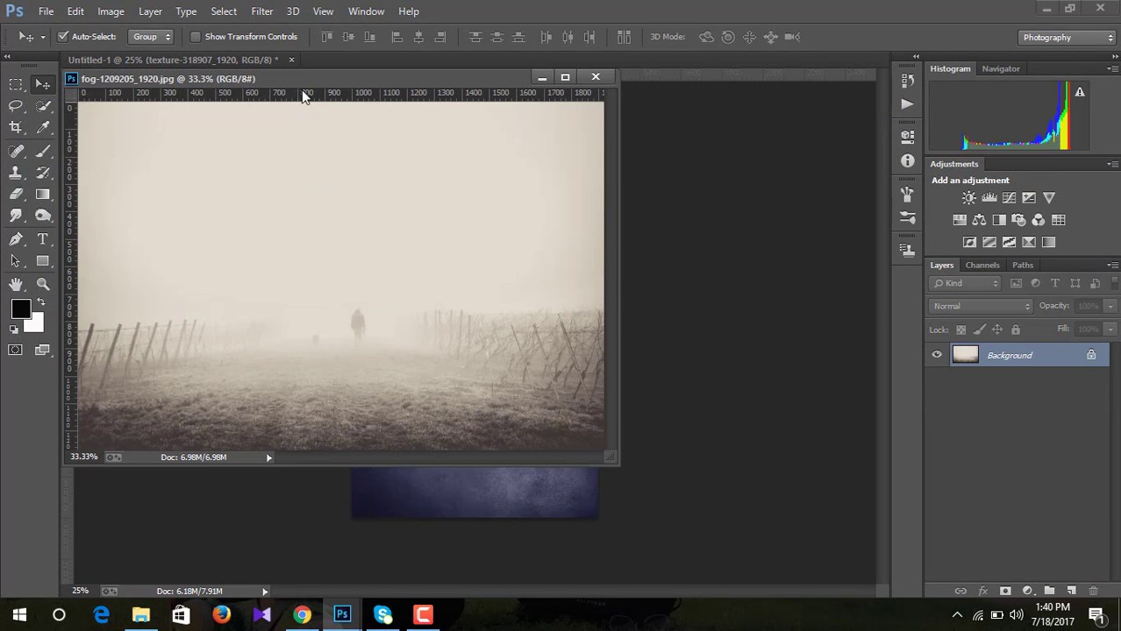
drag(296, 78, 340, 64)
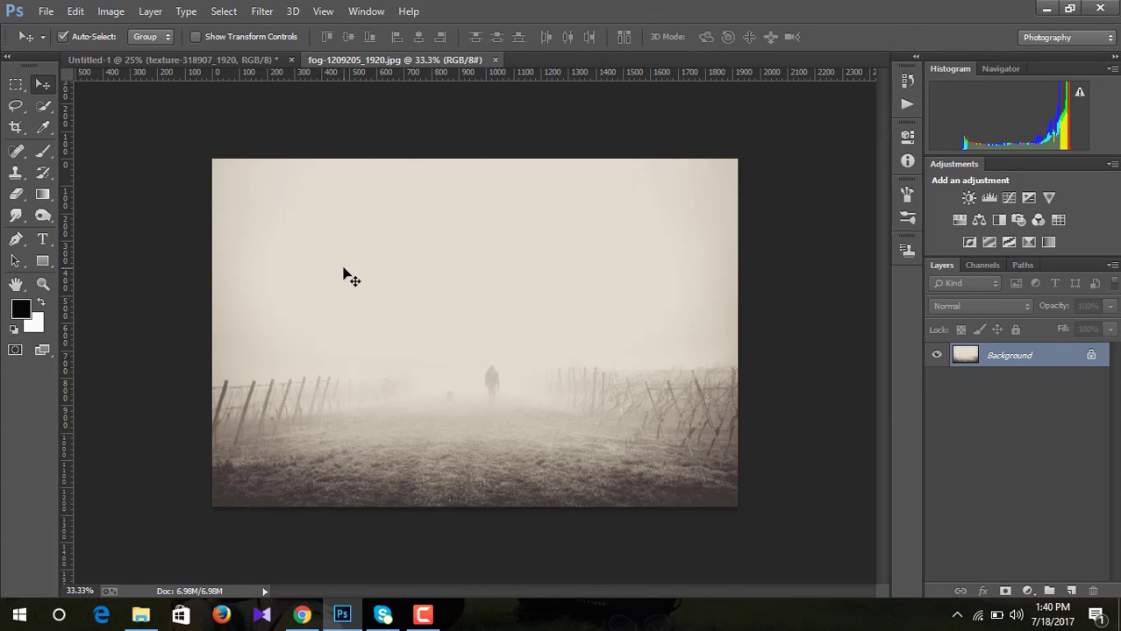
Step: Apply Camera Raw: Clarity +100, Contrast +29, Highlights -7, Shadows -50, Blacks -17
click(265, 11)
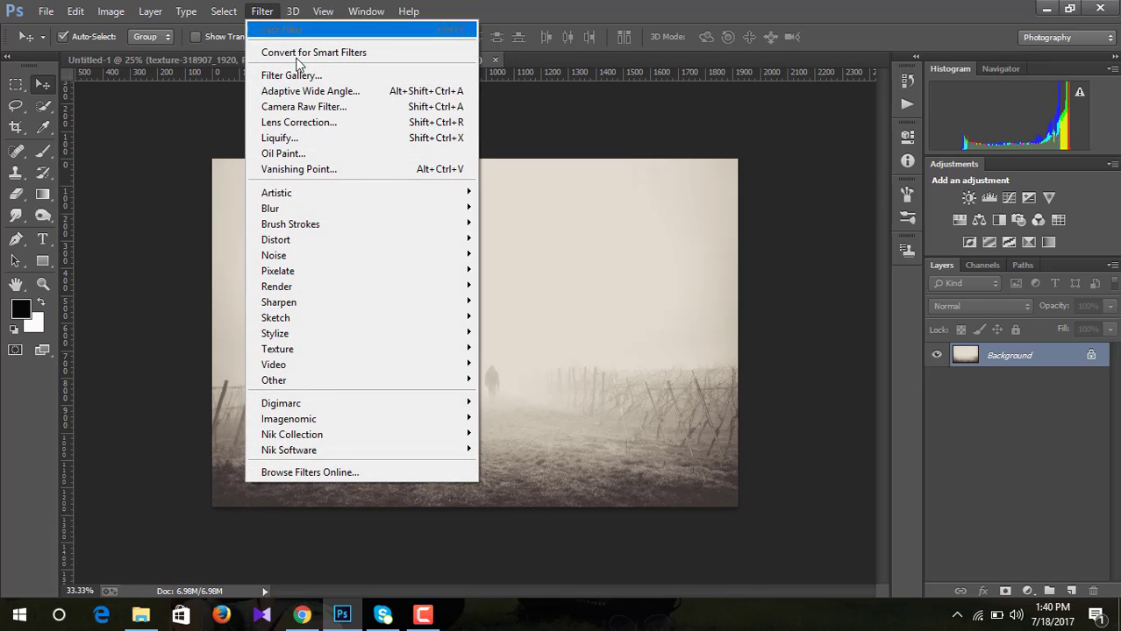
click(337, 113)
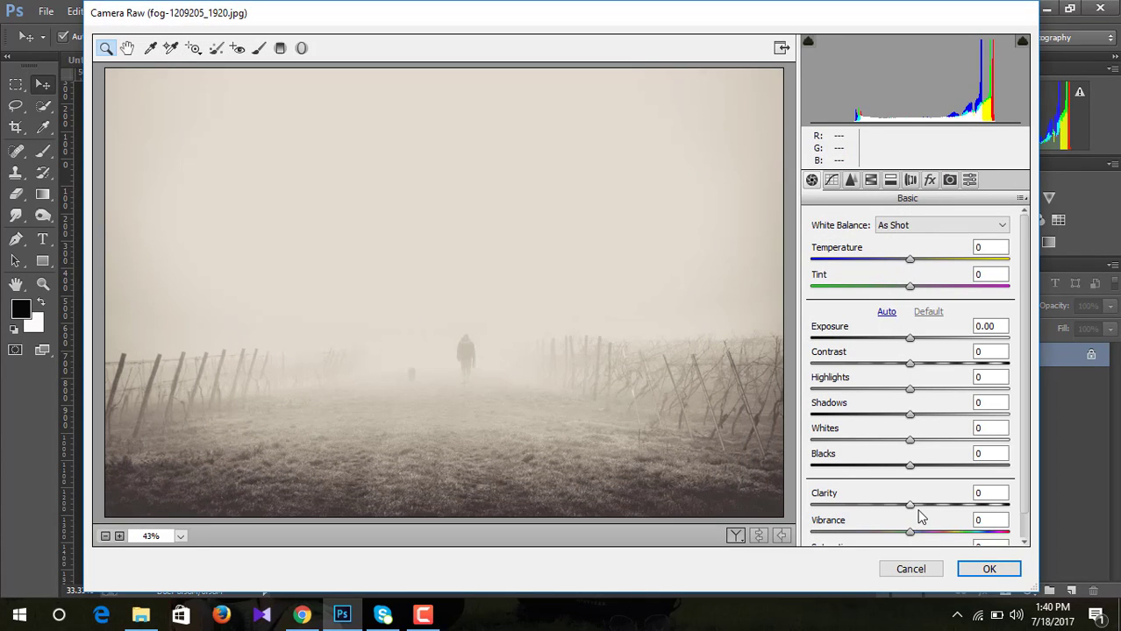
drag(910, 508, 1019, 500)
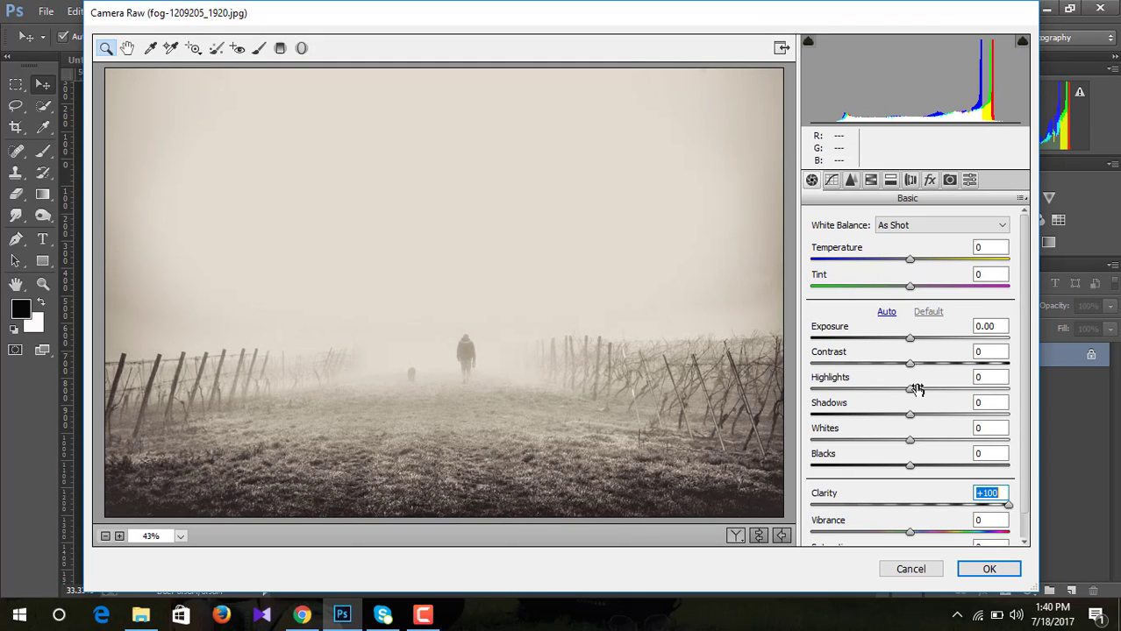
mouse_move(910, 390)
mouse_down()
mouse_move(877, 390)
mouse_move(953, 394)
mouse_move(863, 419)
mouse_up()
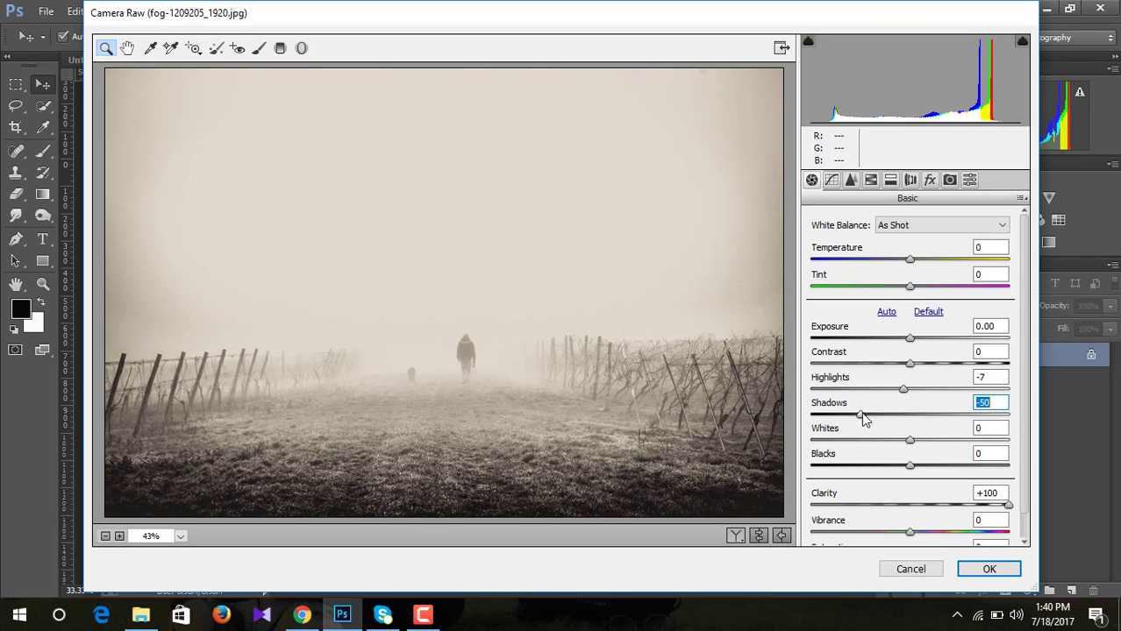
drag(912, 365, 941, 368)
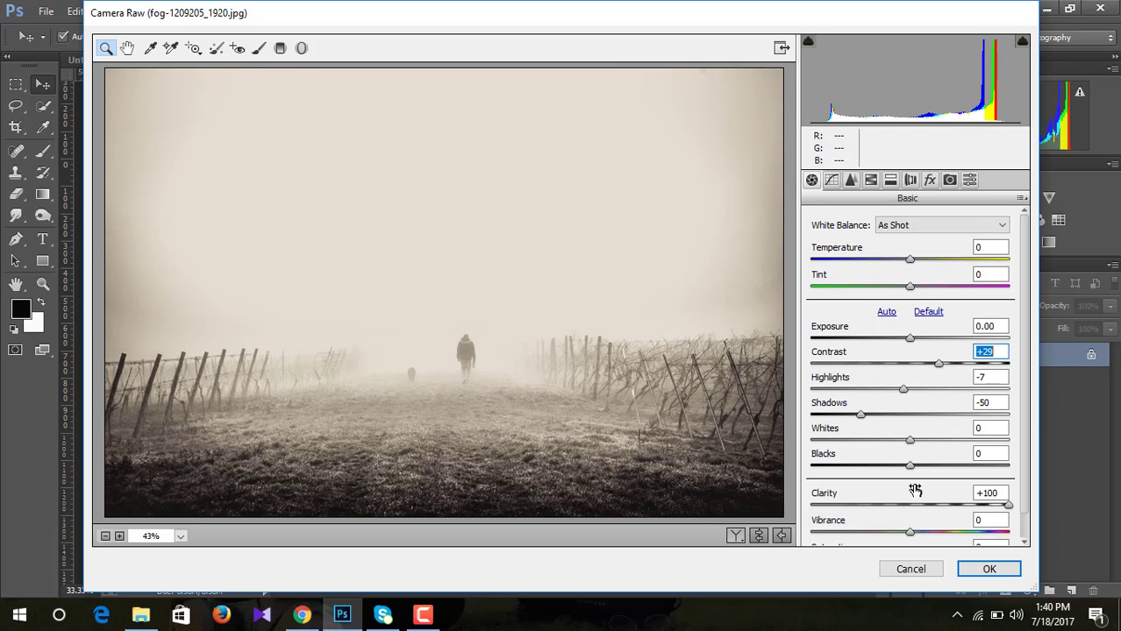
drag(909, 467, 895, 473)
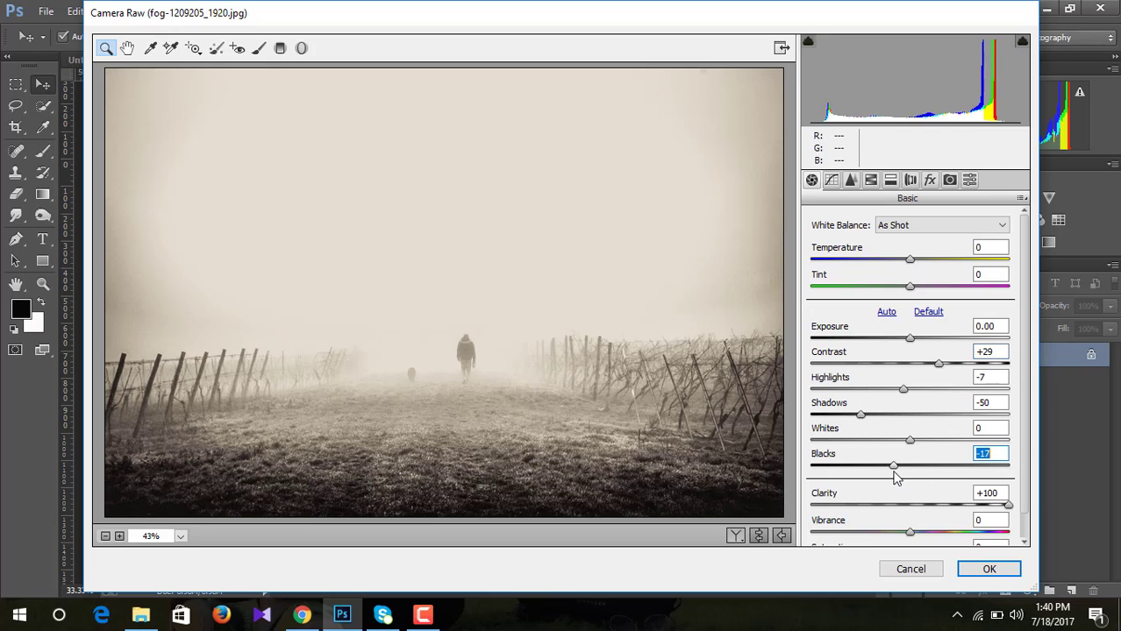
click(986, 570)
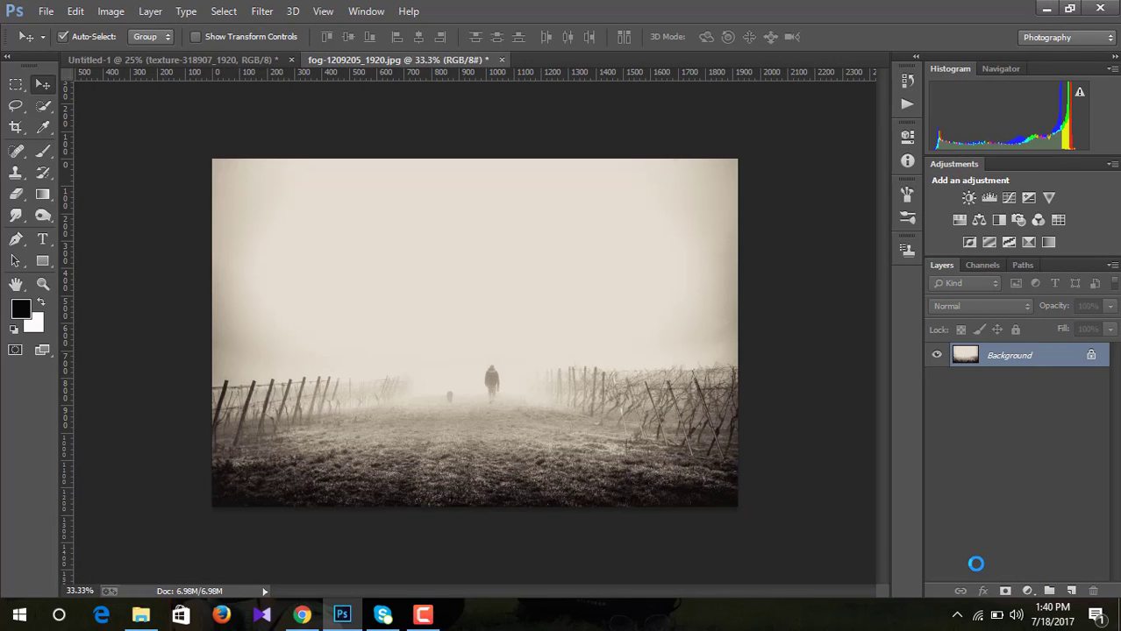
Step: Move the fog photo into the poster as Layer 1 and centre it over the texture
mouse_move(544, 274)
mouse_down()
mouse_move(356, 267)
mouse_move(191, 63)
mouse_up()
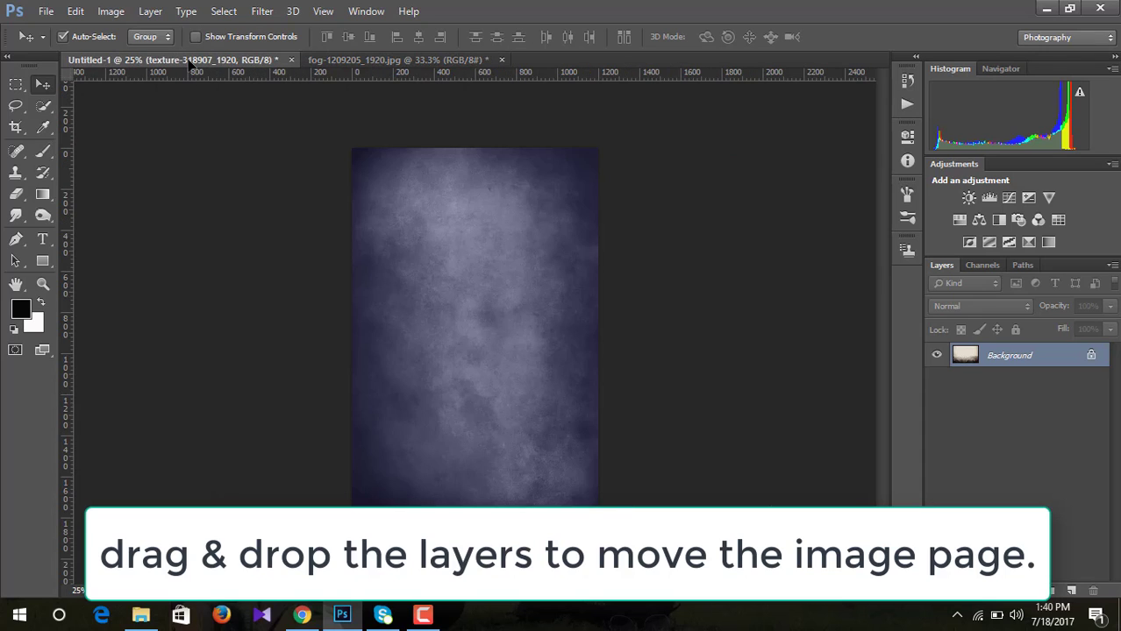
drag(191, 65, 317, 241)
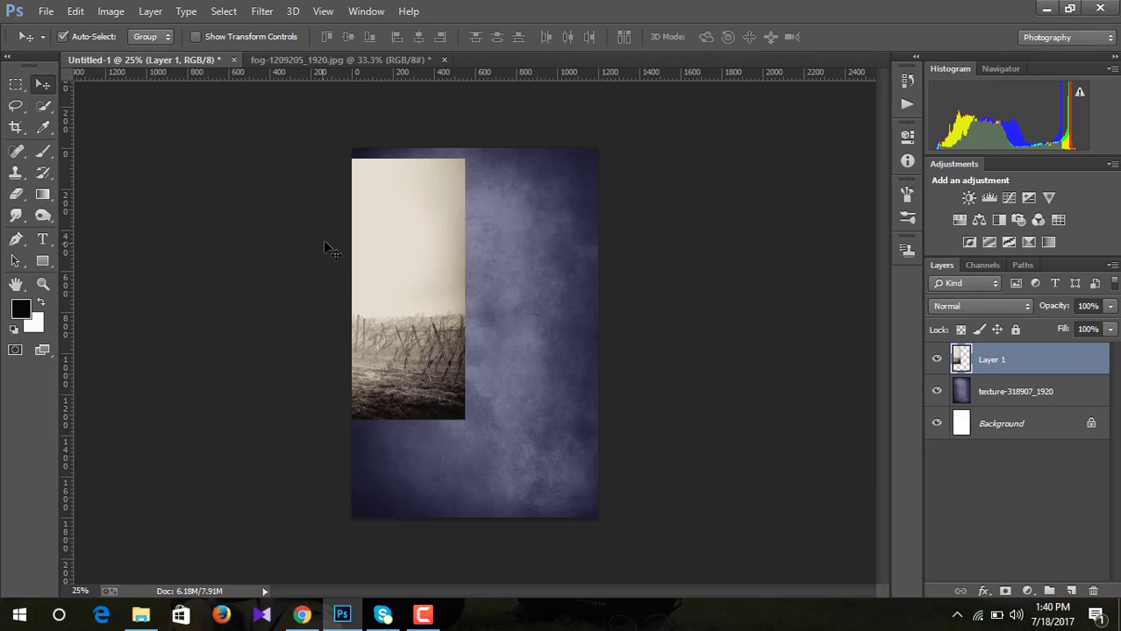
key(ctrl+t)
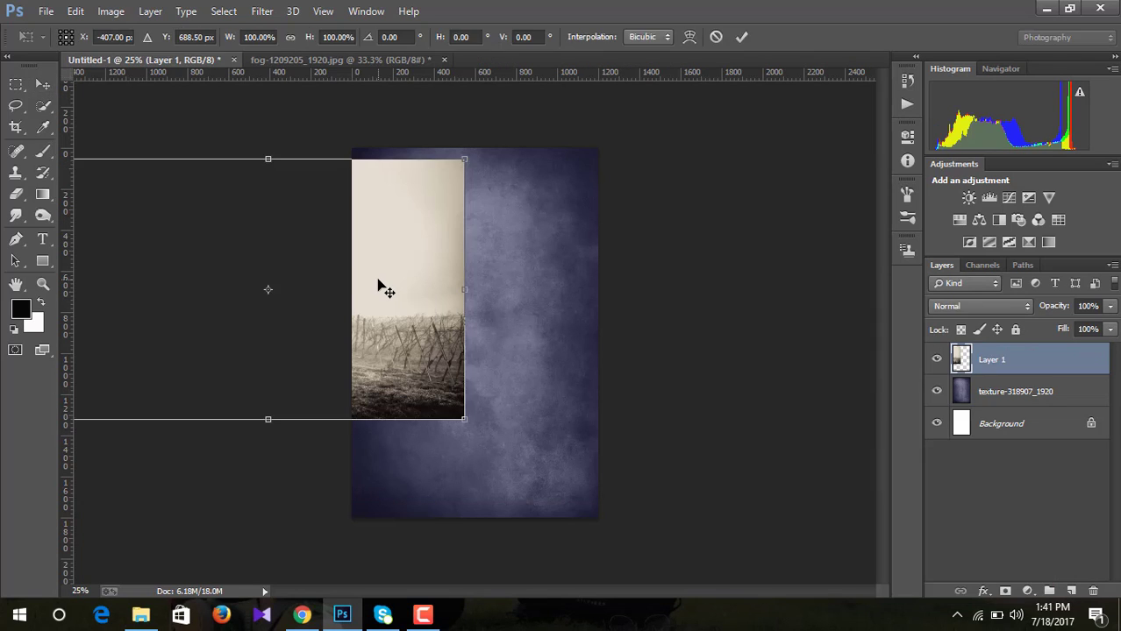
drag(256, 275, 456, 297)
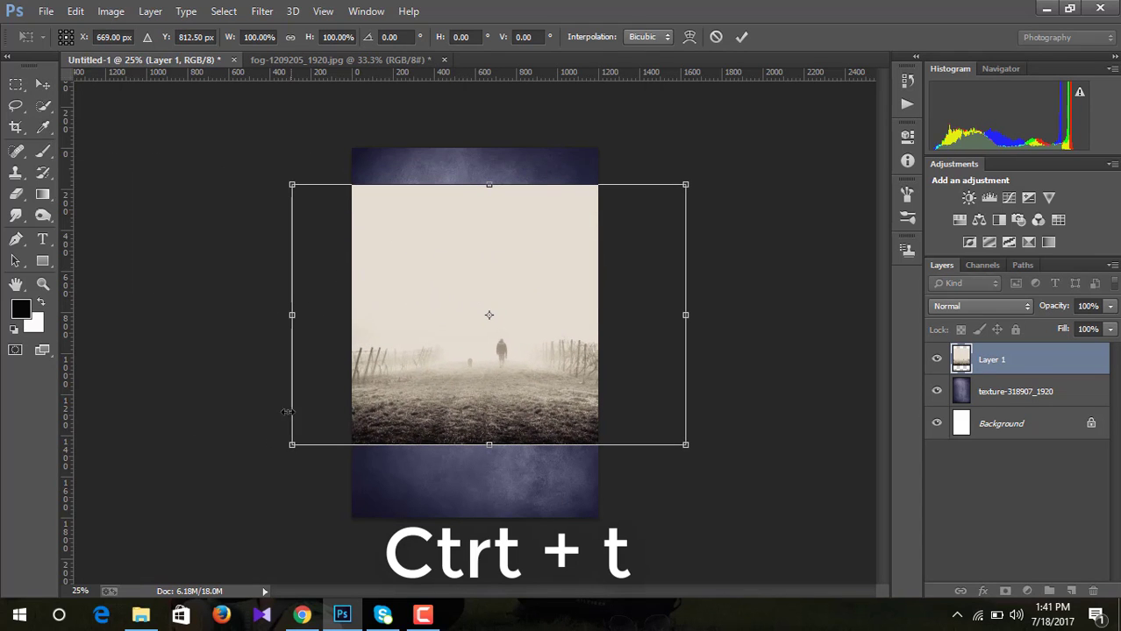
Step: Resize and nudge the fog layer until it covers the canvas, then commit the transform
drag(291, 445, 327, 526)
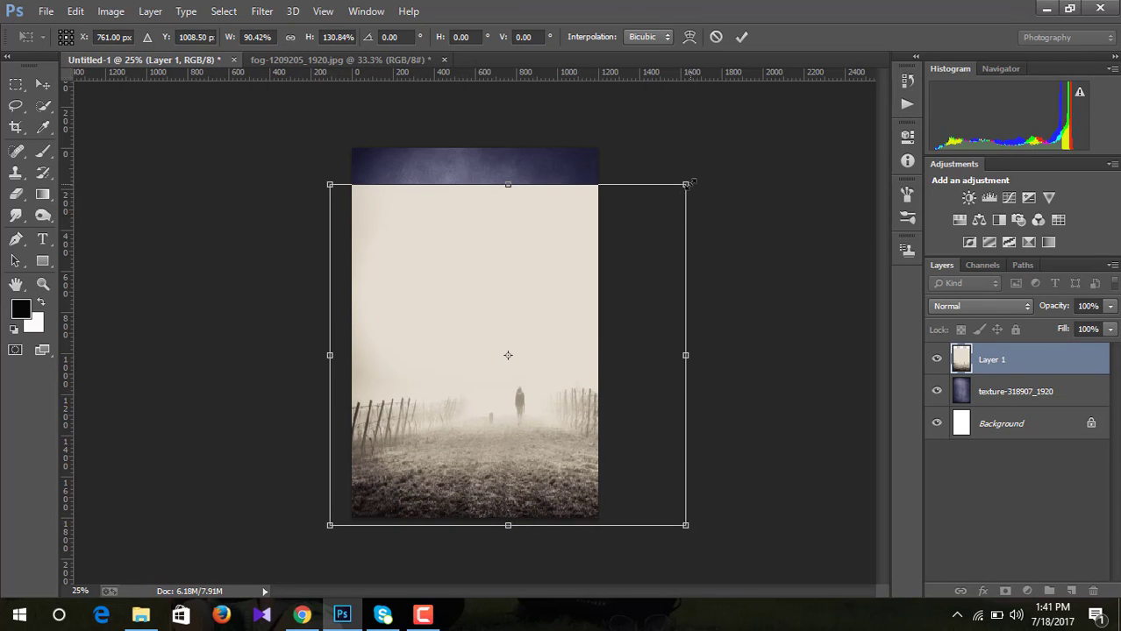
mouse_move(685, 183)
mouse_down()
mouse_move(626, 136)
mouse_move(605, 136)
mouse_move(619, 137)
mouse_up()
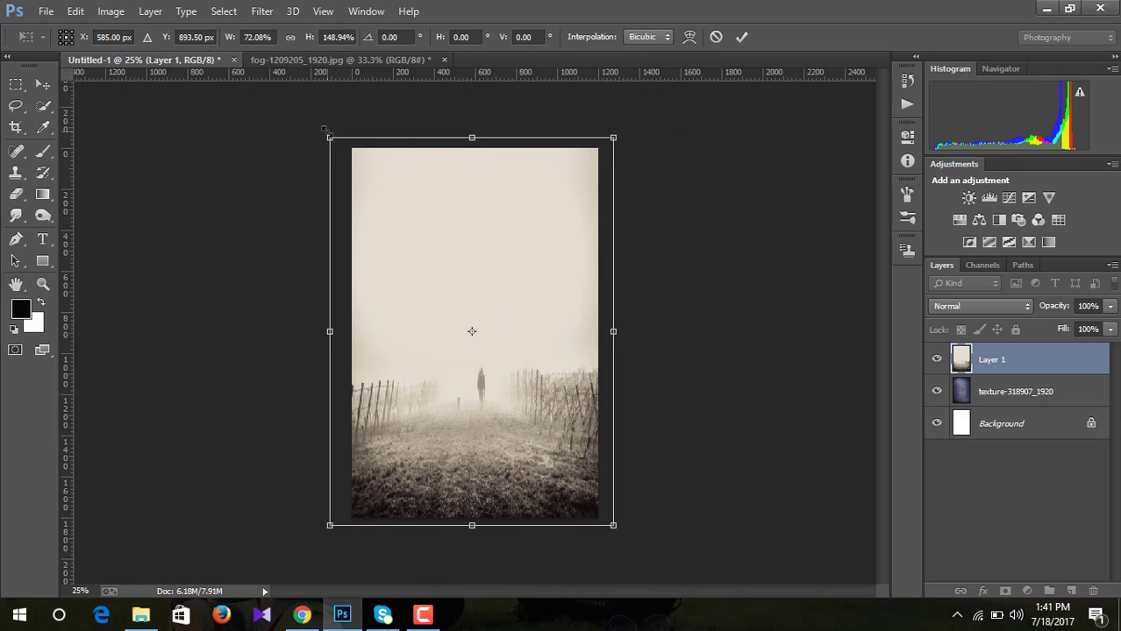
drag(321, 132, 316, 128)
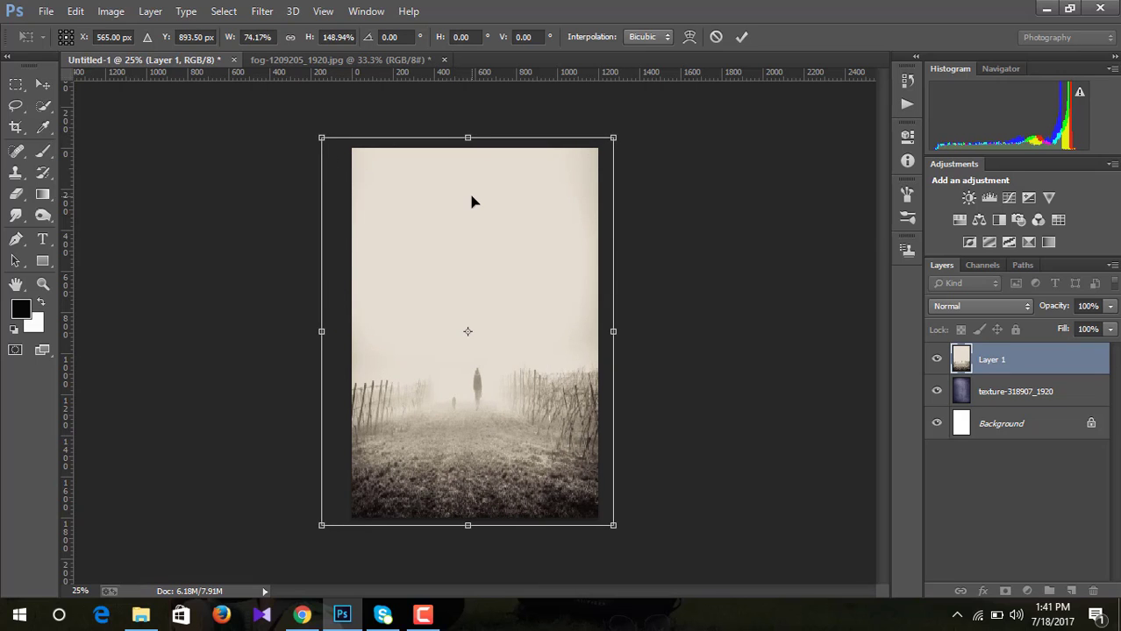
drag(470, 200, 463, 197)
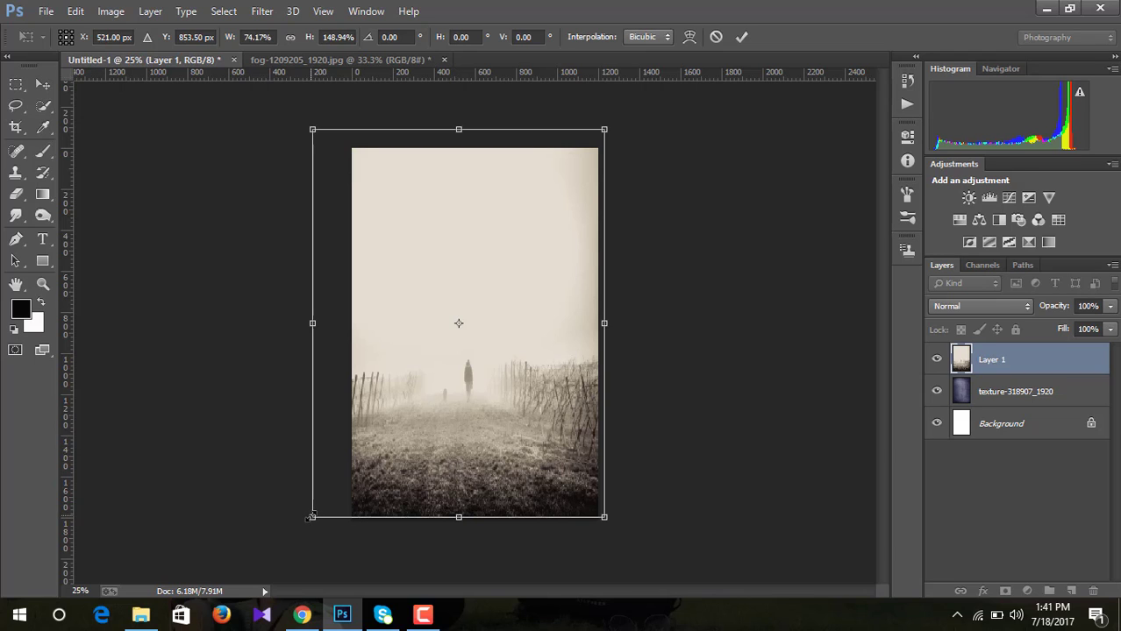
drag(312, 518, 328, 523)
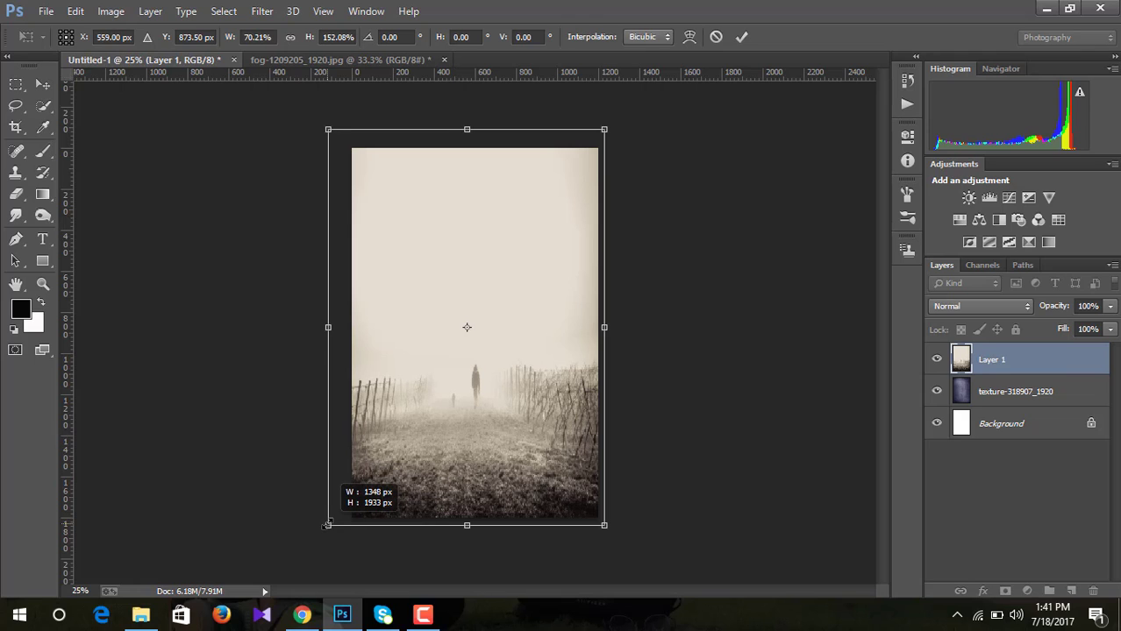
drag(452, 282, 460, 279)
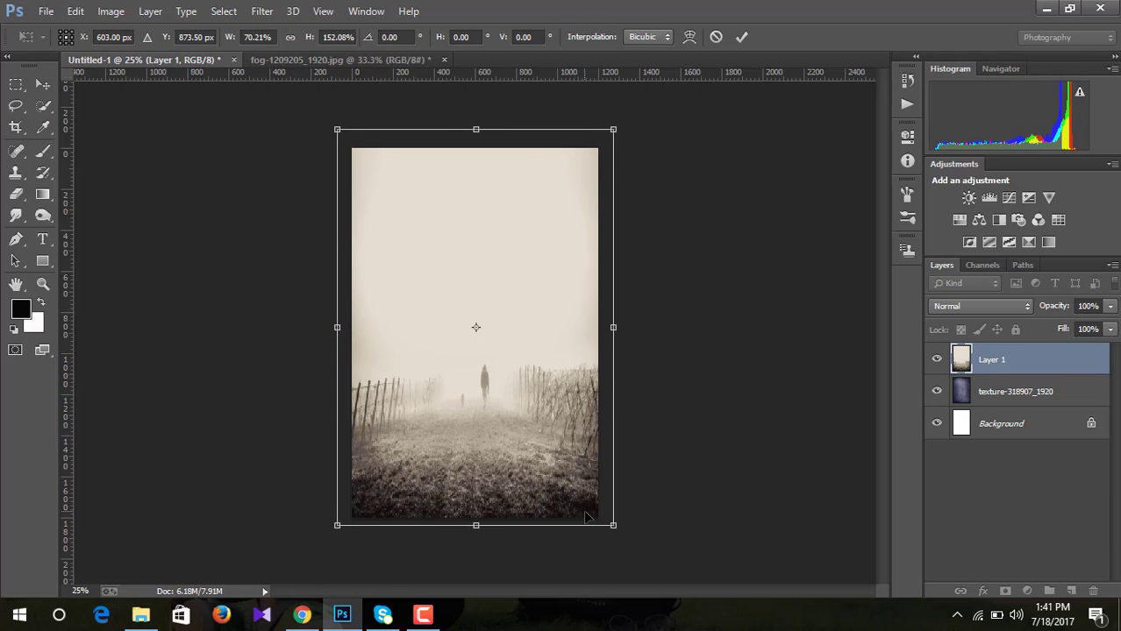
drag(611, 524, 611, 526)
drag(613, 327, 605, 328)
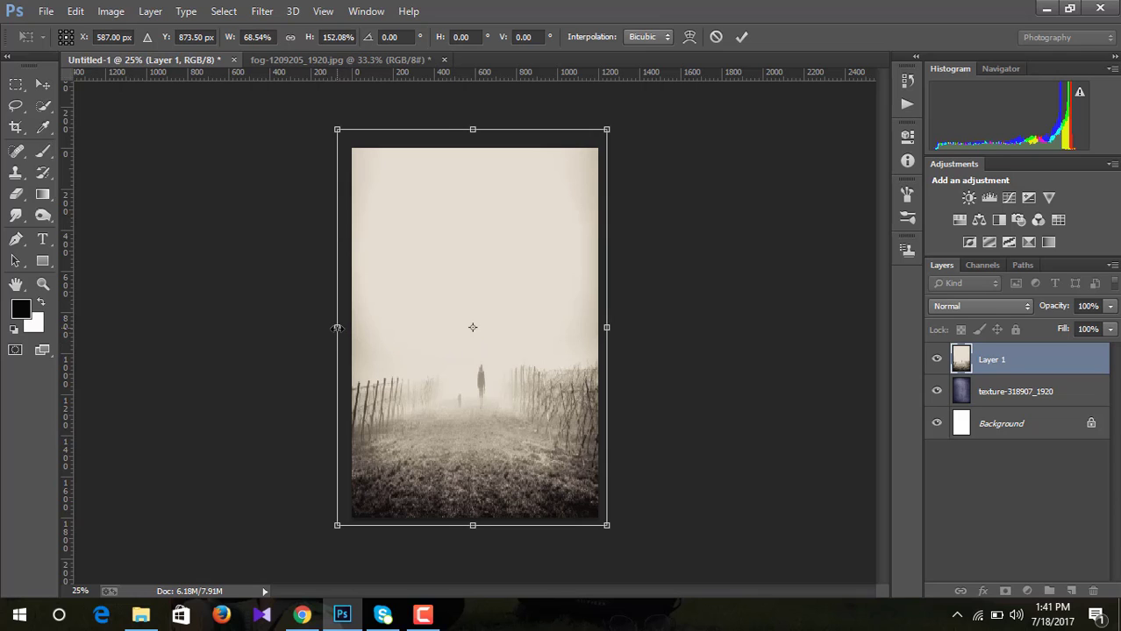
drag(337, 327, 342, 328)
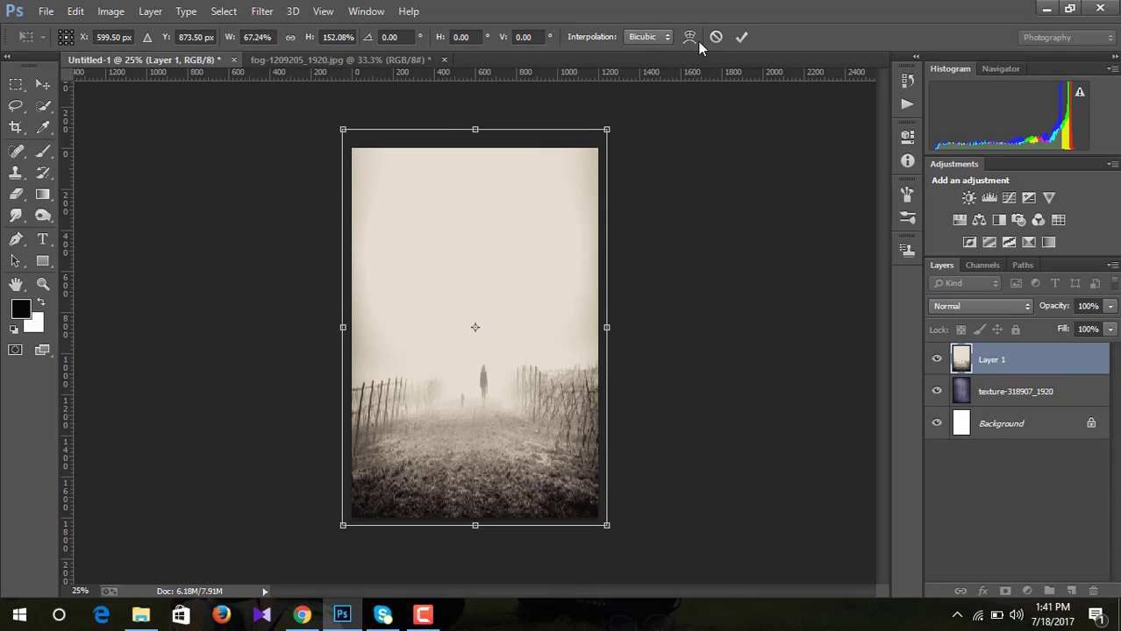
click(740, 37)
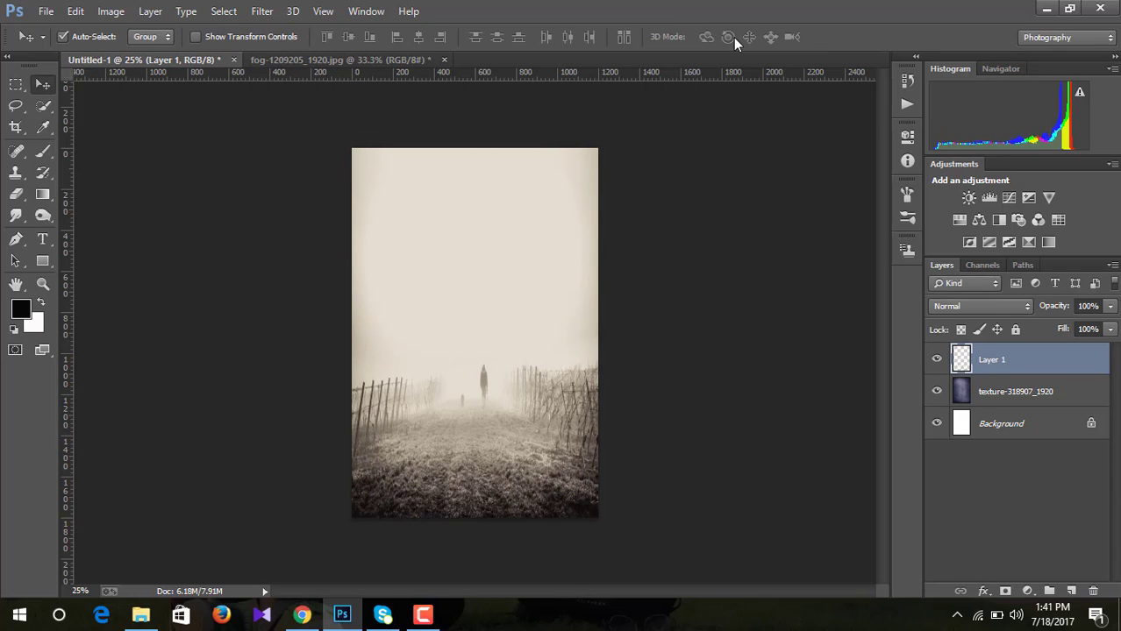
Step: Mask Layer 1 with a top-down black-to-white gradient ending at the figure
click(1006, 591)
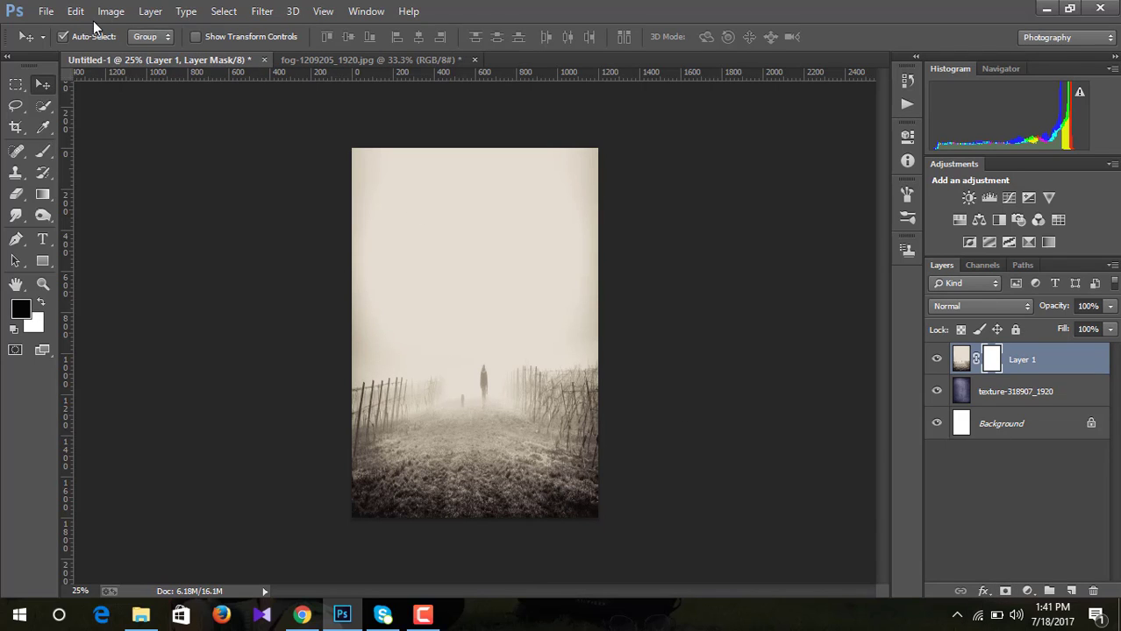
click(44, 197)
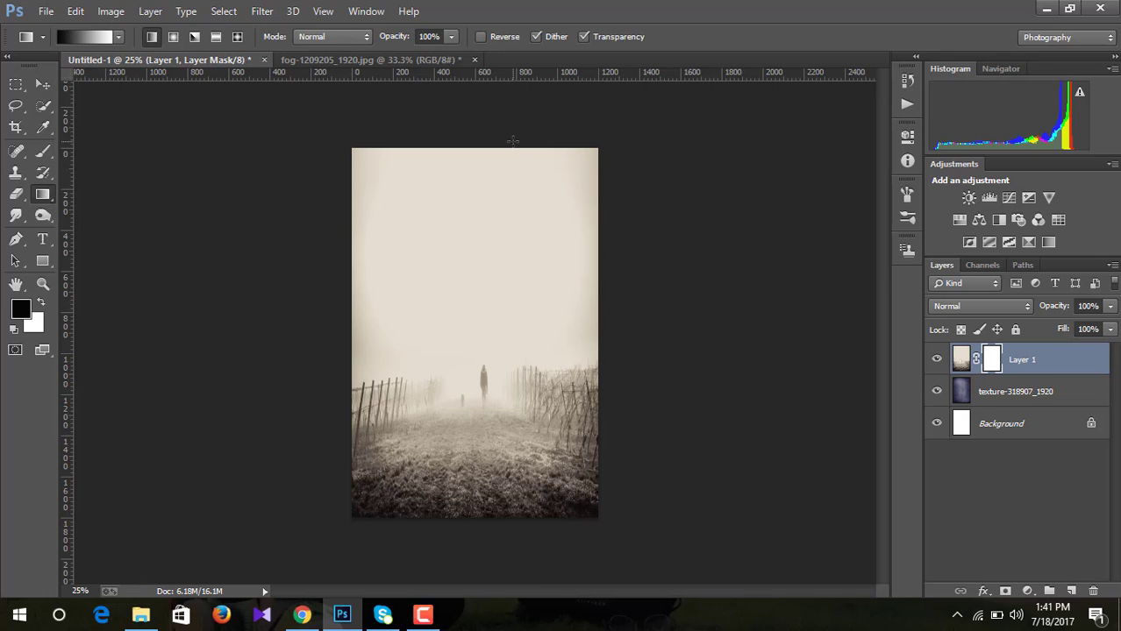
drag(487, 100, 484, 368)
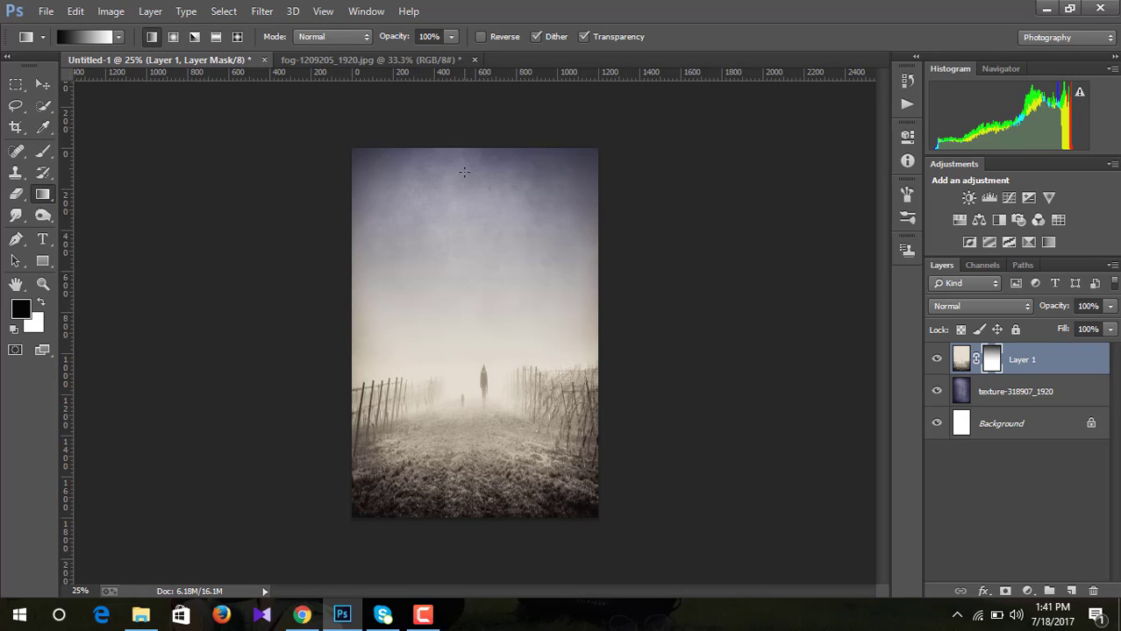
drag(471, 130, 480, 400)
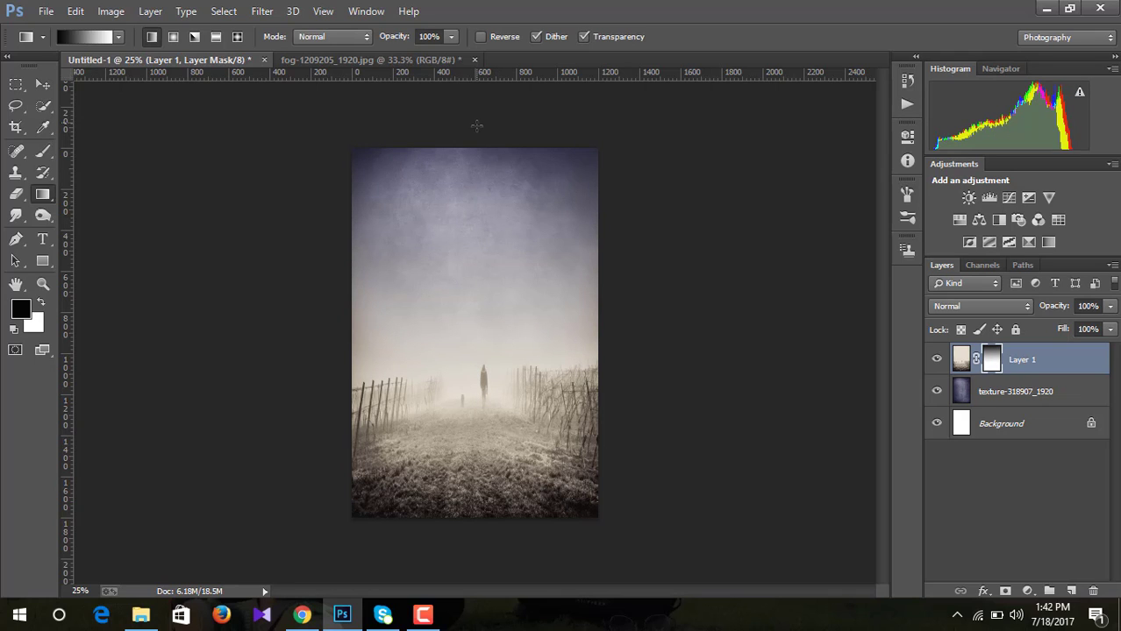
drag(476, 126, 475, 467)
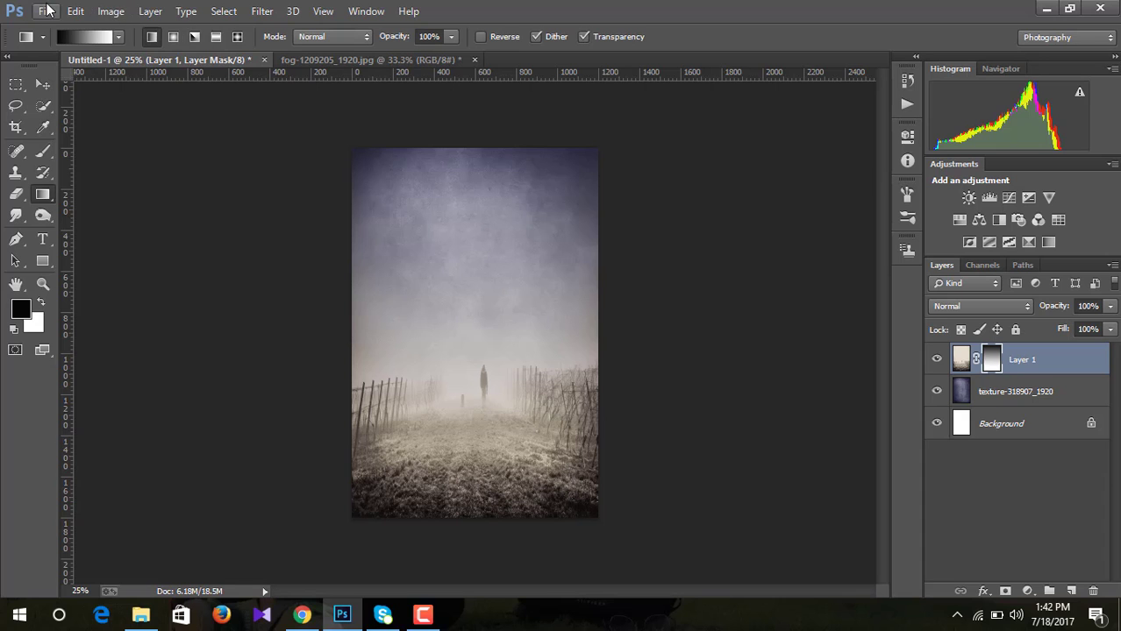
Step: Open portrait-2194457_1920.jpg and dock it as its own tab
click(45, 10)
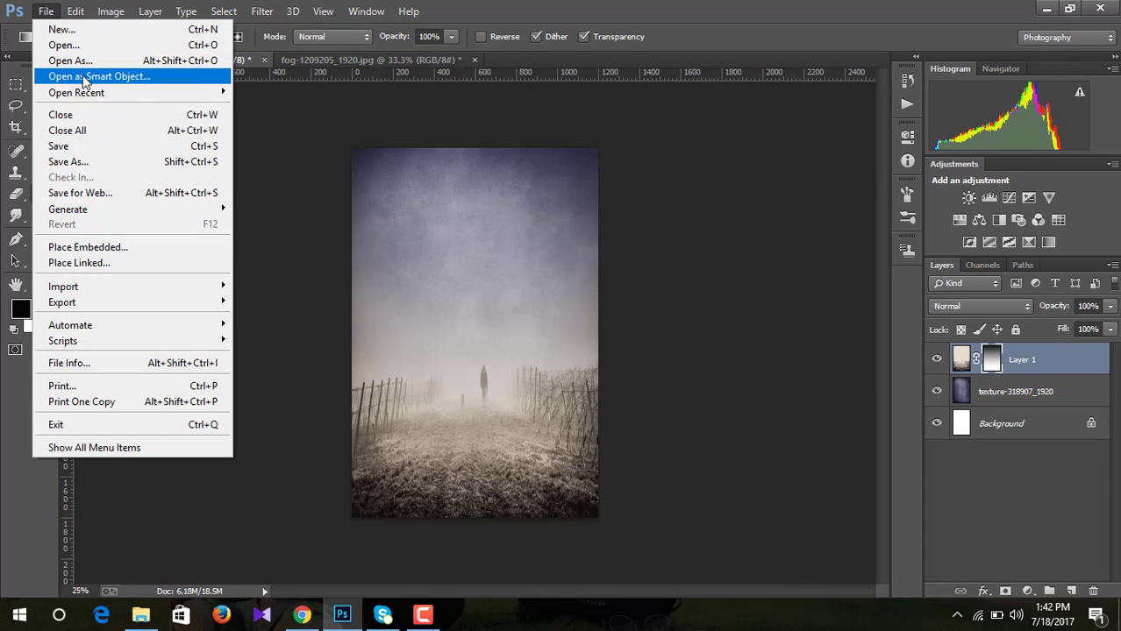
click(108, 46)
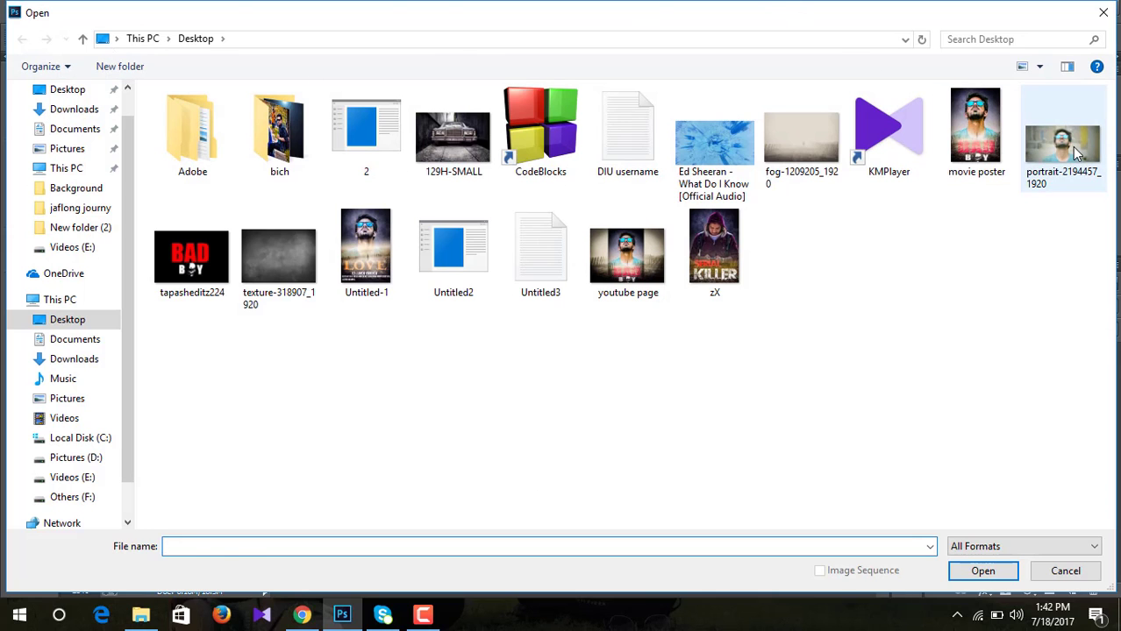
double_click(1062, 144)
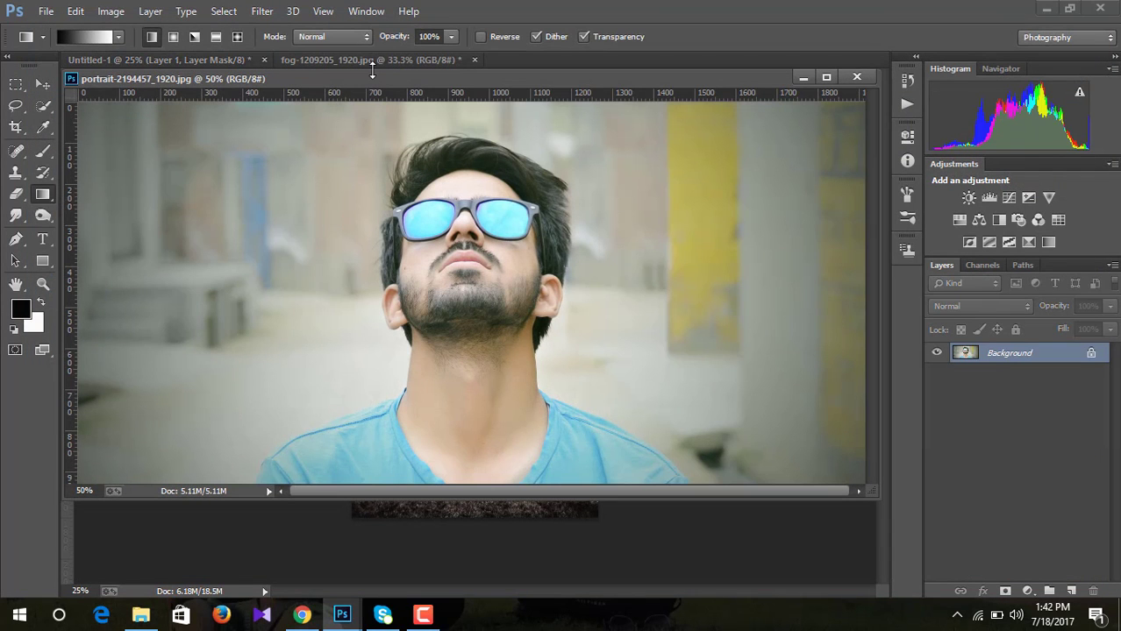
drag(372, 77, 408, 62)
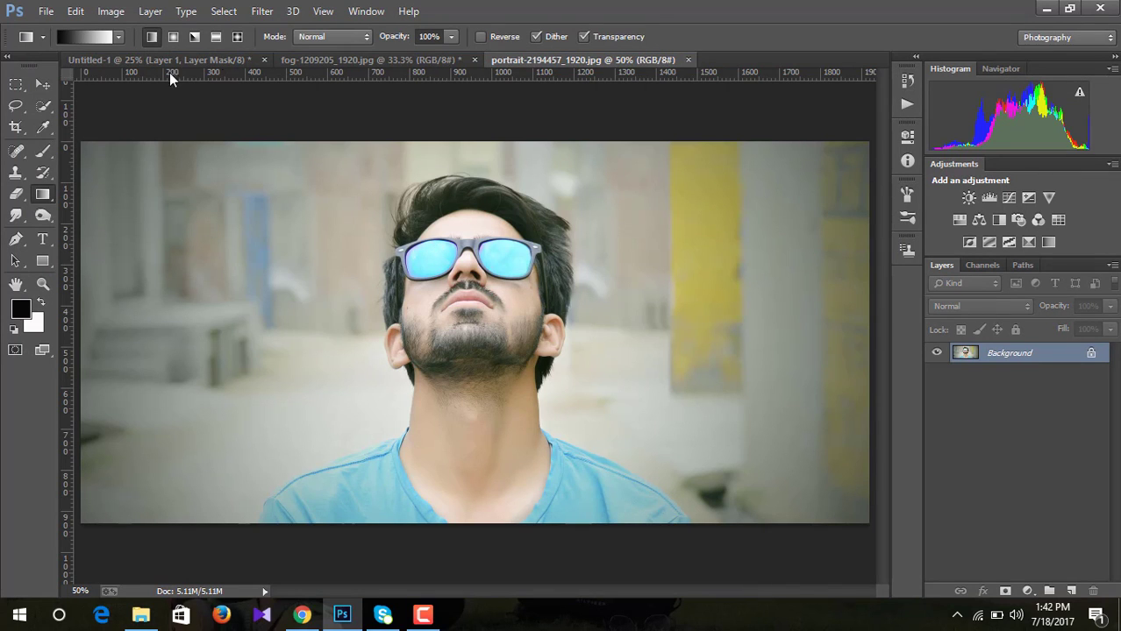
Step: Quick-select the man's face, dark hair and right sunglass lens
click(43, 106)
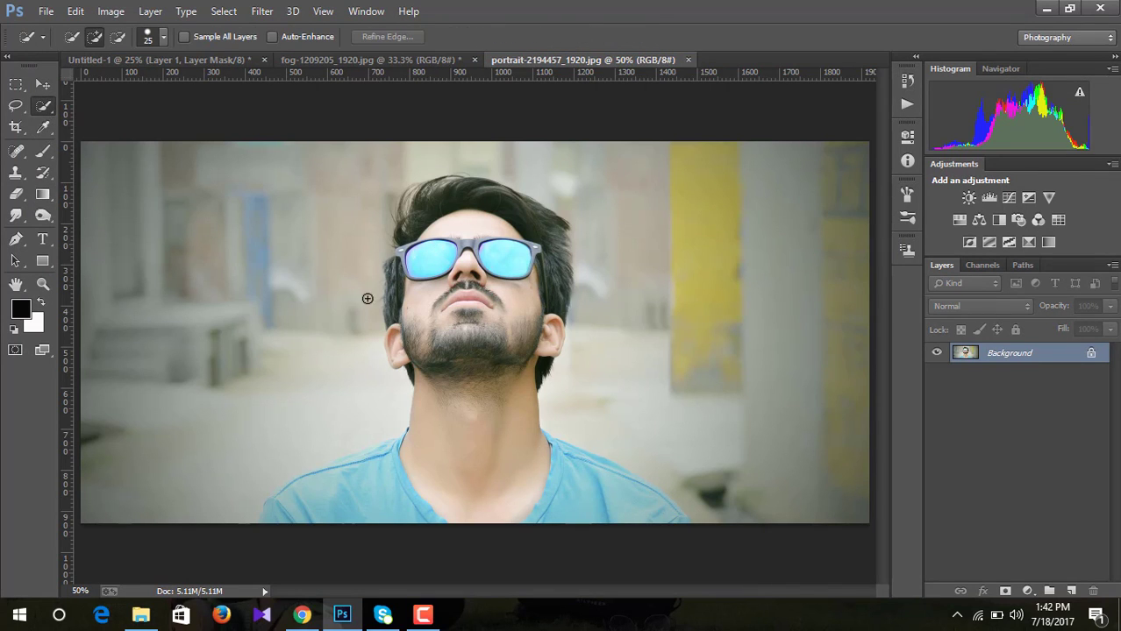
drag(447, 427, 497, 208)
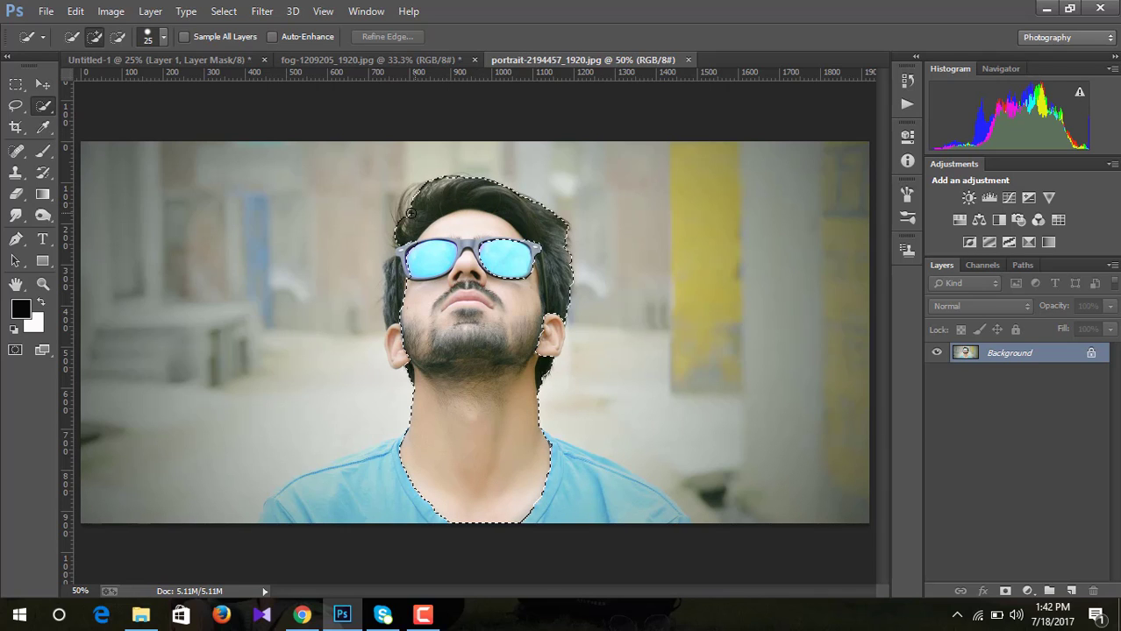
drag(404, 272, 409, 324)
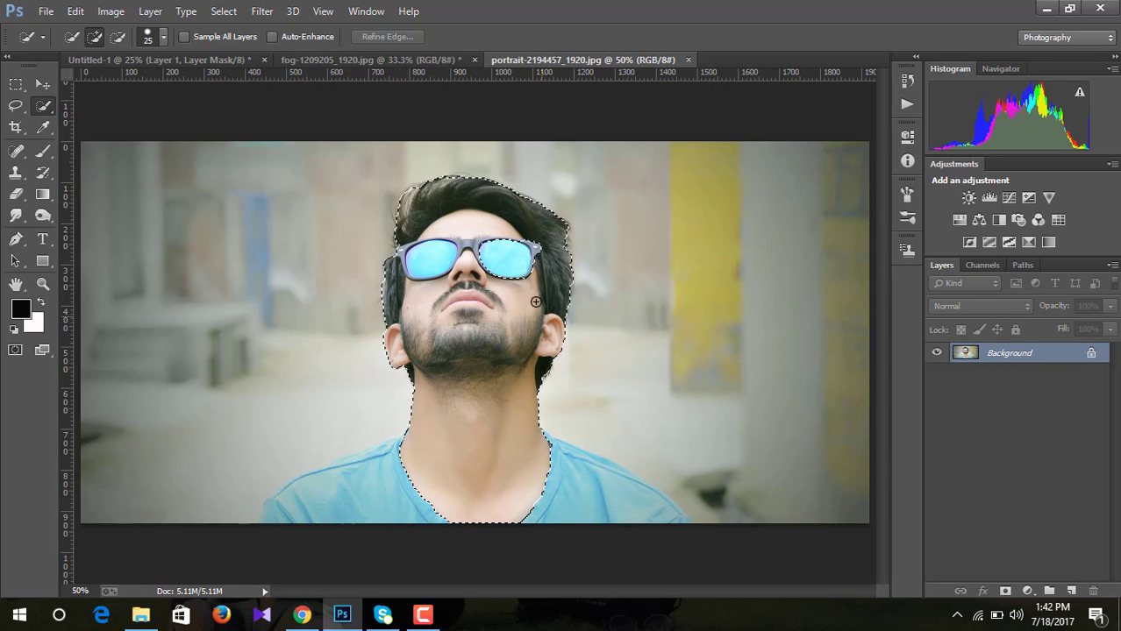
drag(534, 302, 483, 255)
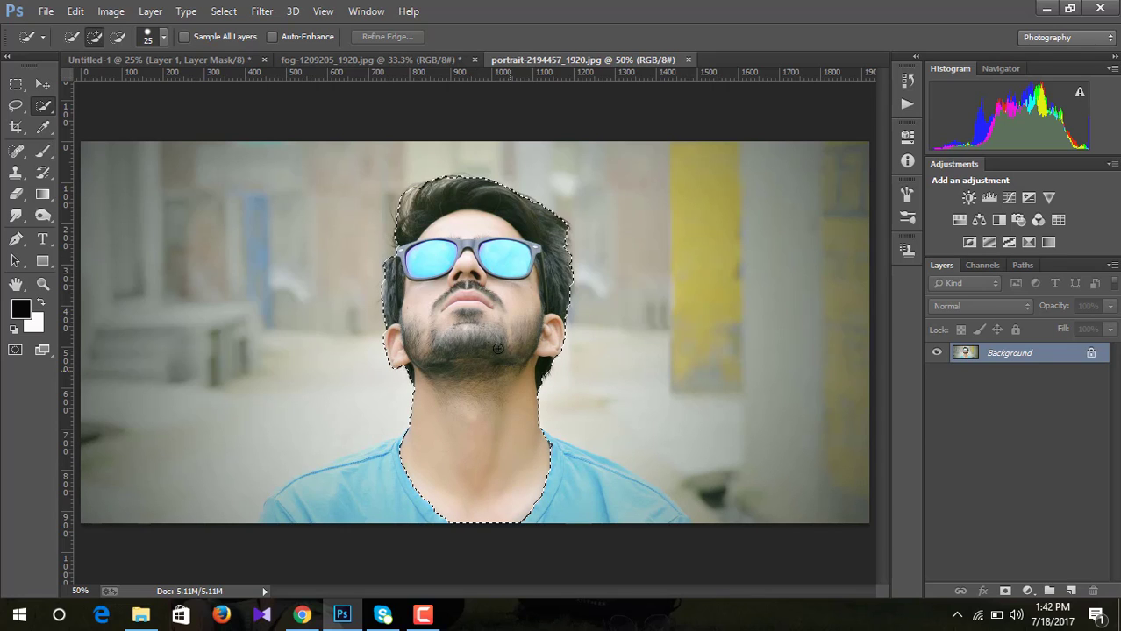
Step: Extend the selection over both shoulders and the shirt, then shrink the brush to 9
drag(532, 453, 620, 500)
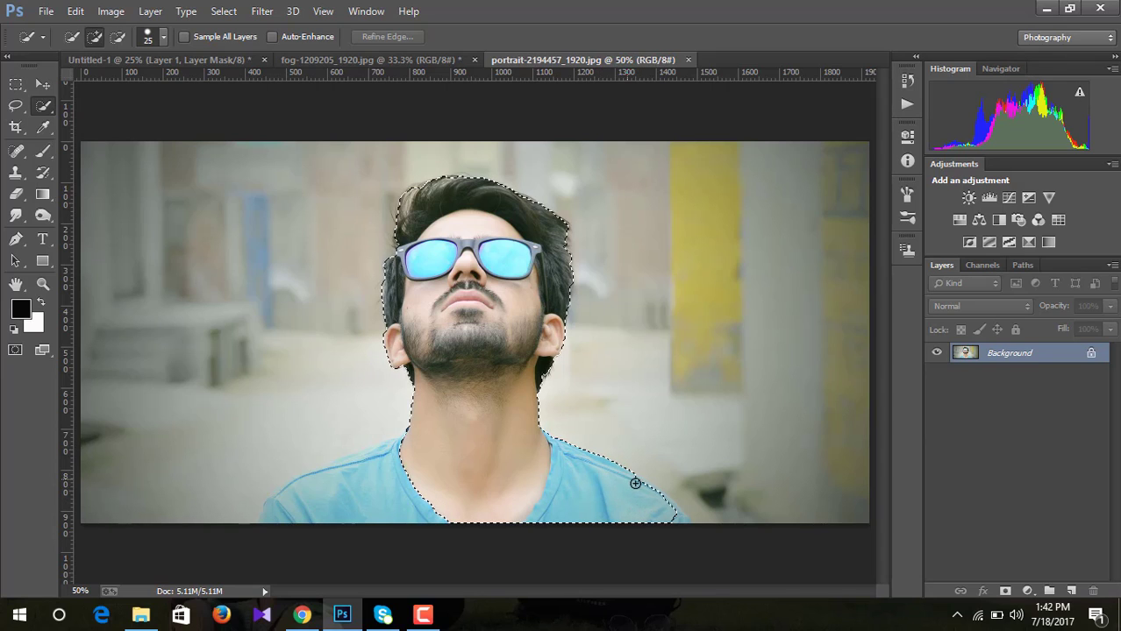
drag(635, 483, 651, 494)
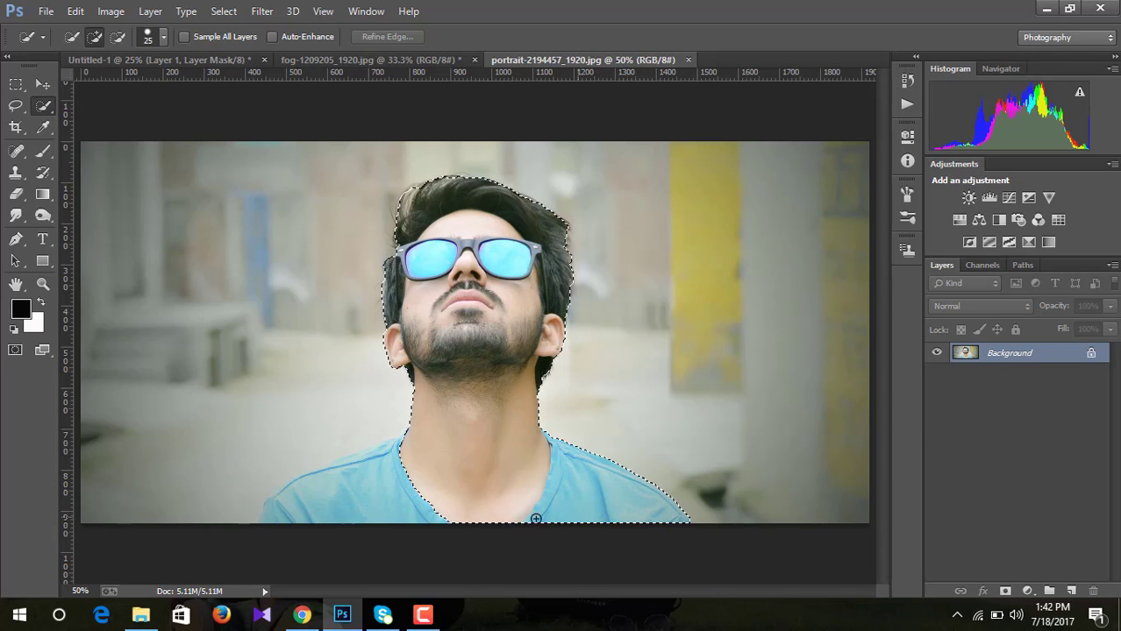
drag(436, 524, 363, 518)
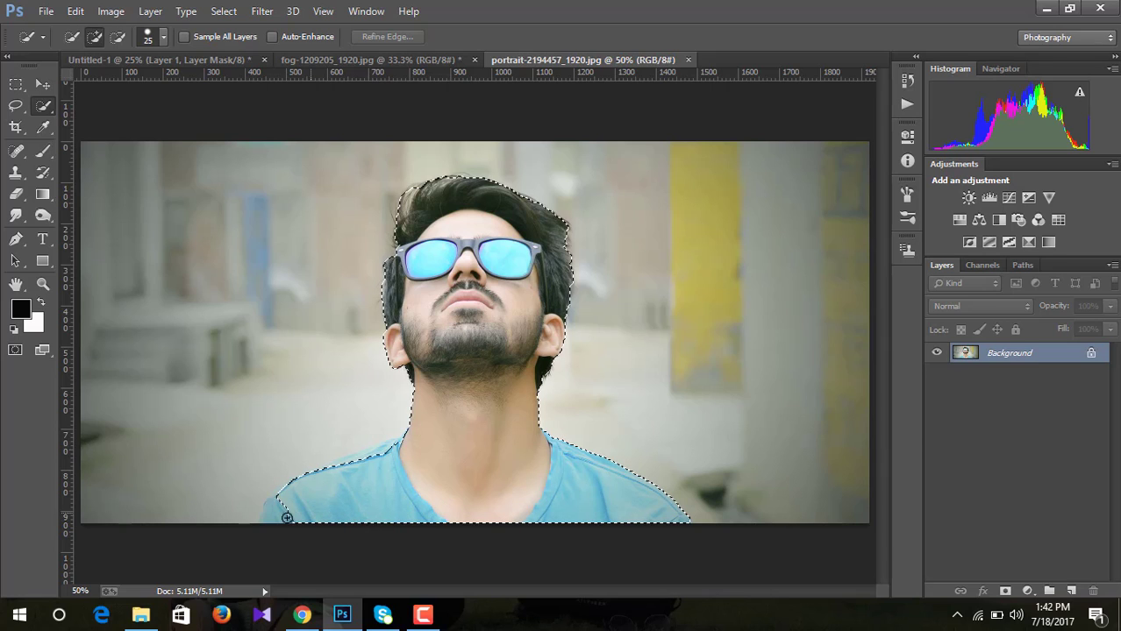
drag(287, 518, 286, 511)
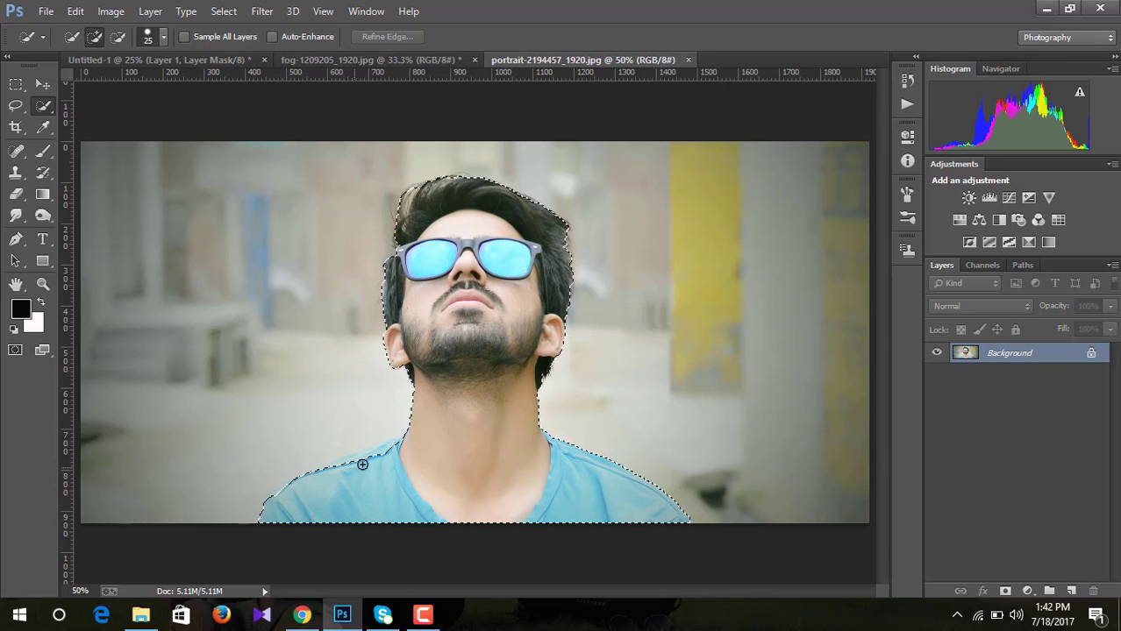
mouse_move(362, 465)
mouse_down()
mouse_move(396, 450)
mouse_move(361, 457)
mouse_up()
drag(394, 449, 400, 446)
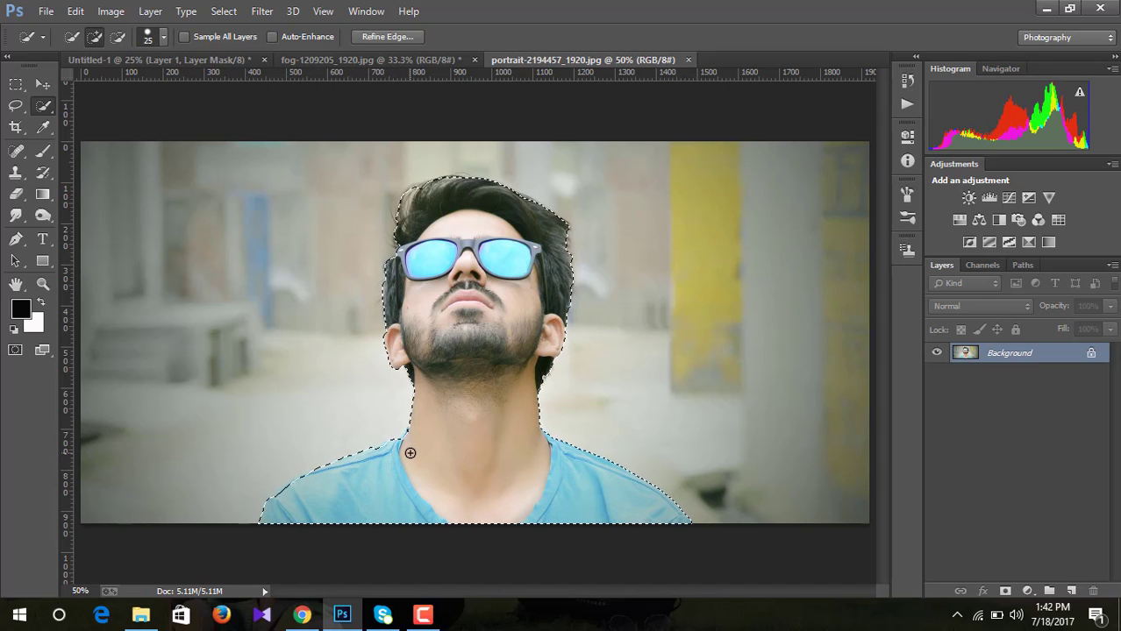
key(bracketleft)
key(bracketleft)
key(bracketleft)
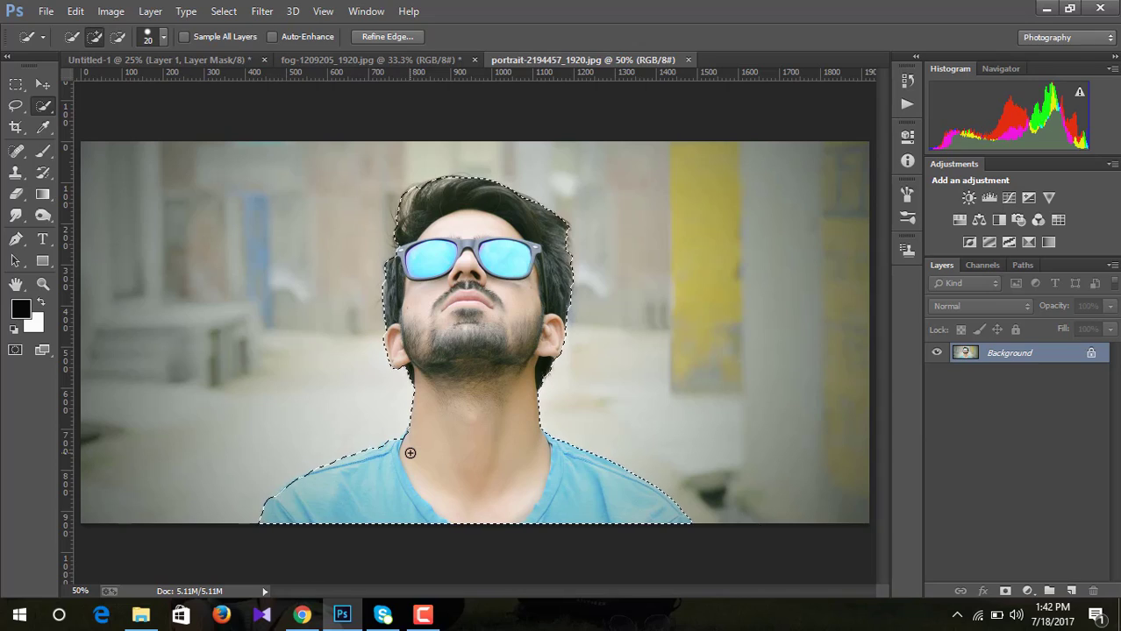
Step: Subtract the background beside the hair and around the ear from the selection
key(ctrl+plus)
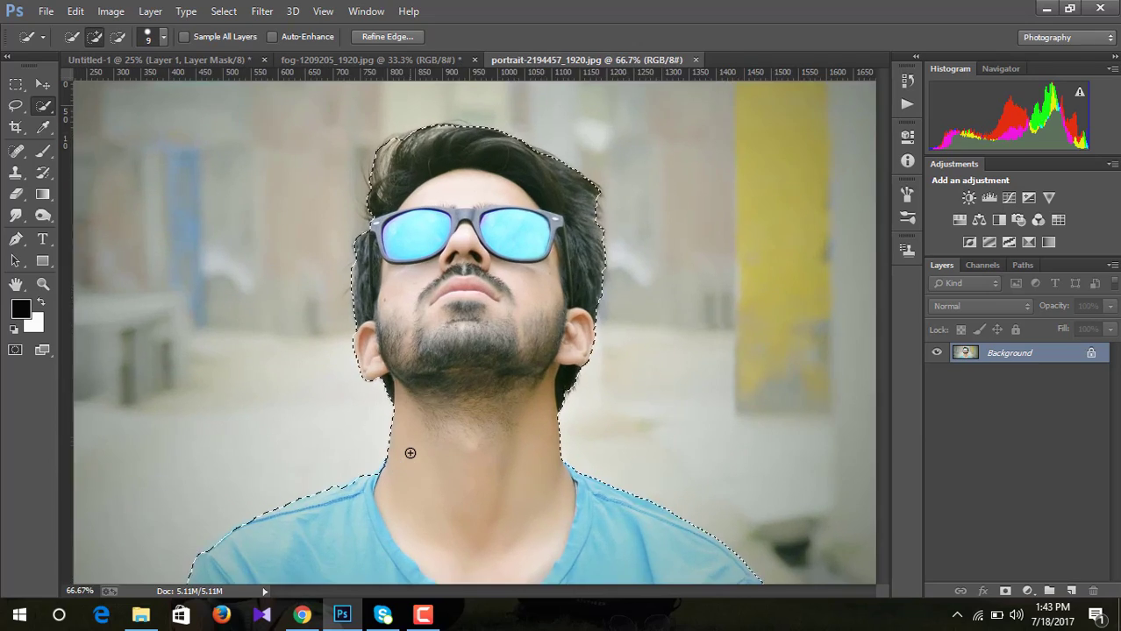
key(ctrl+plus)
key(ctrl+plus)
key(ctrl+plus)
key(ctrl+plus)
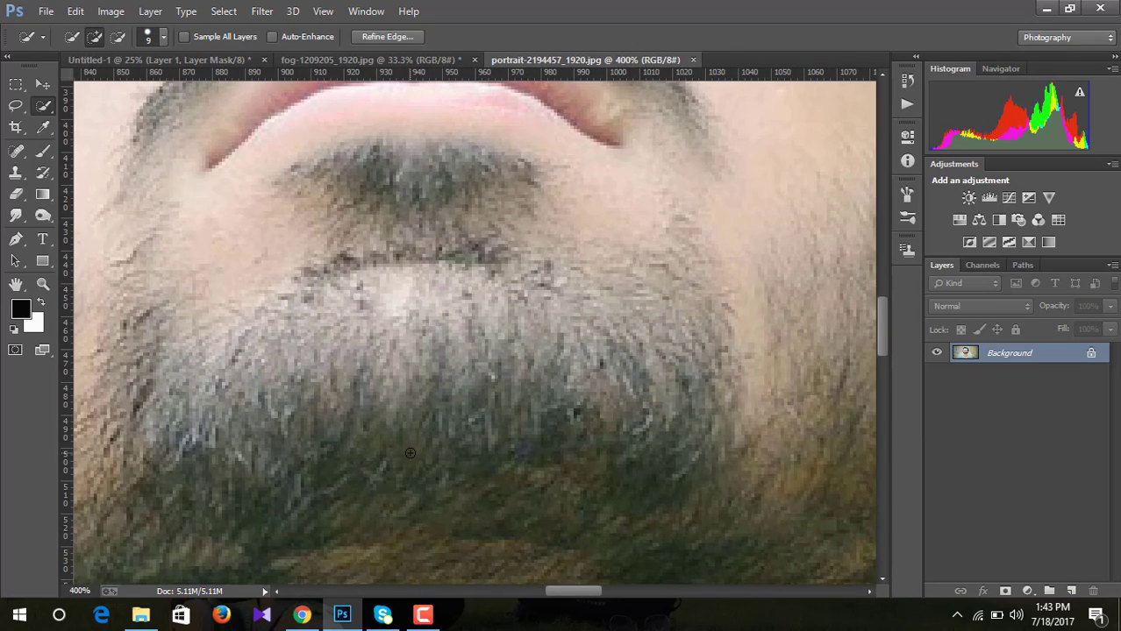
key(ctrl+minus)
key(ctrl+minus)
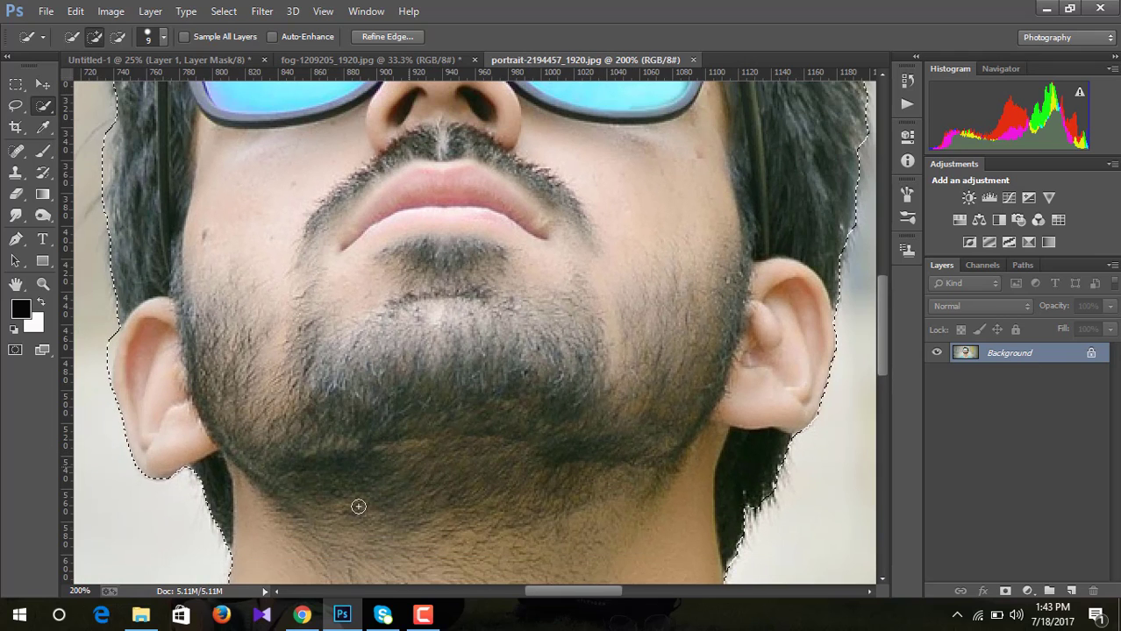
scroll(563, 418, up, 5)
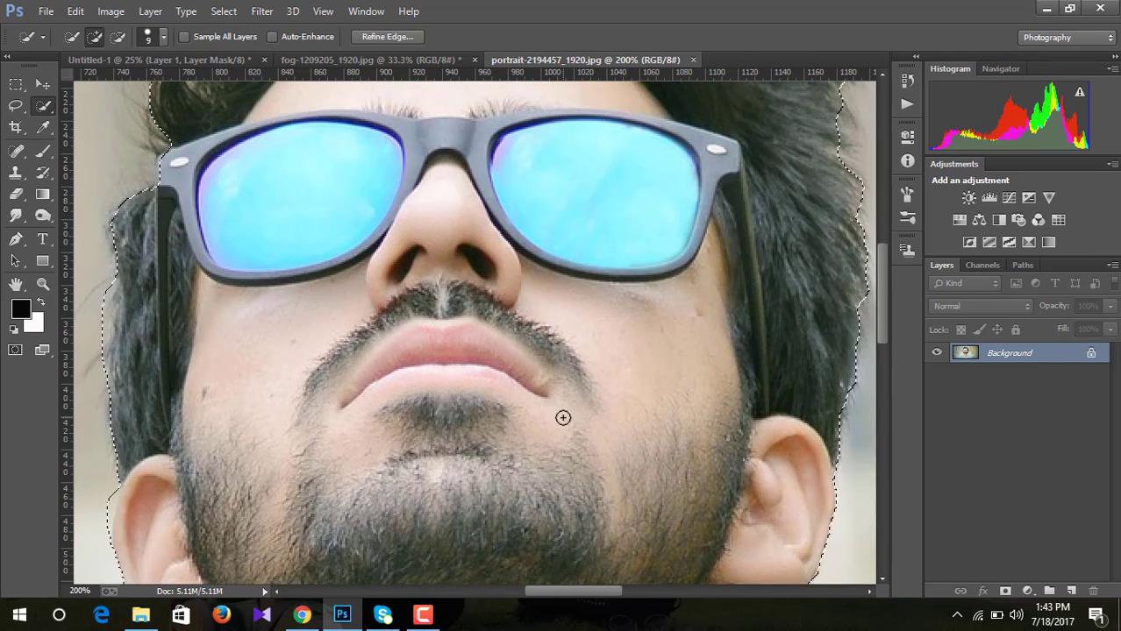
scroll(563, 418, up, 3)
scroll(561, 416, up, 3)
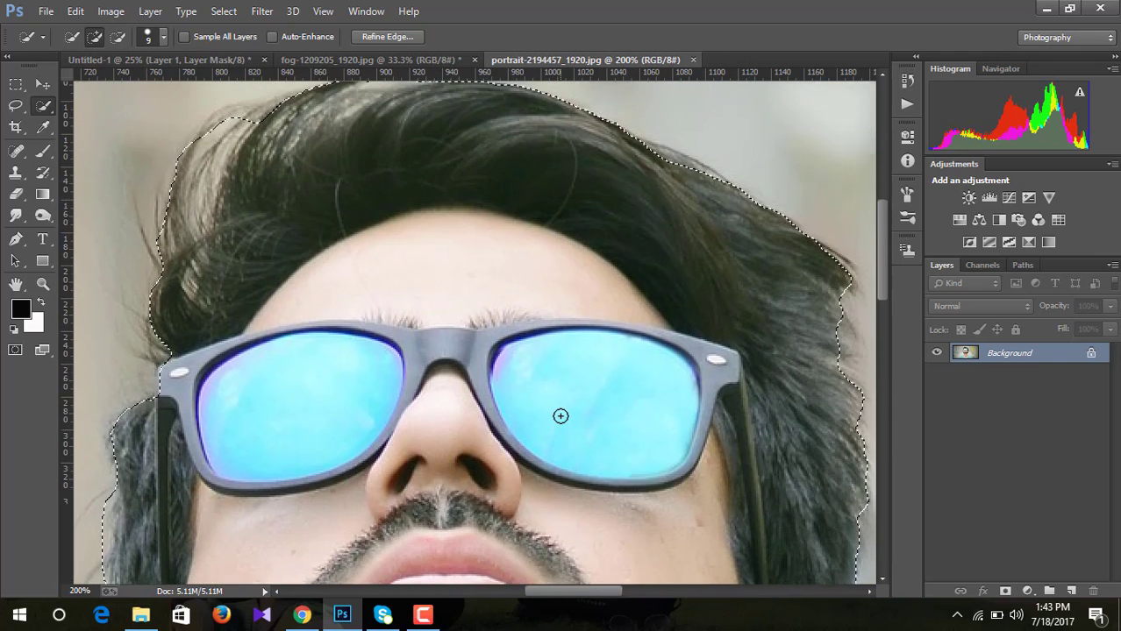
scroll(560, 416, up, 1)
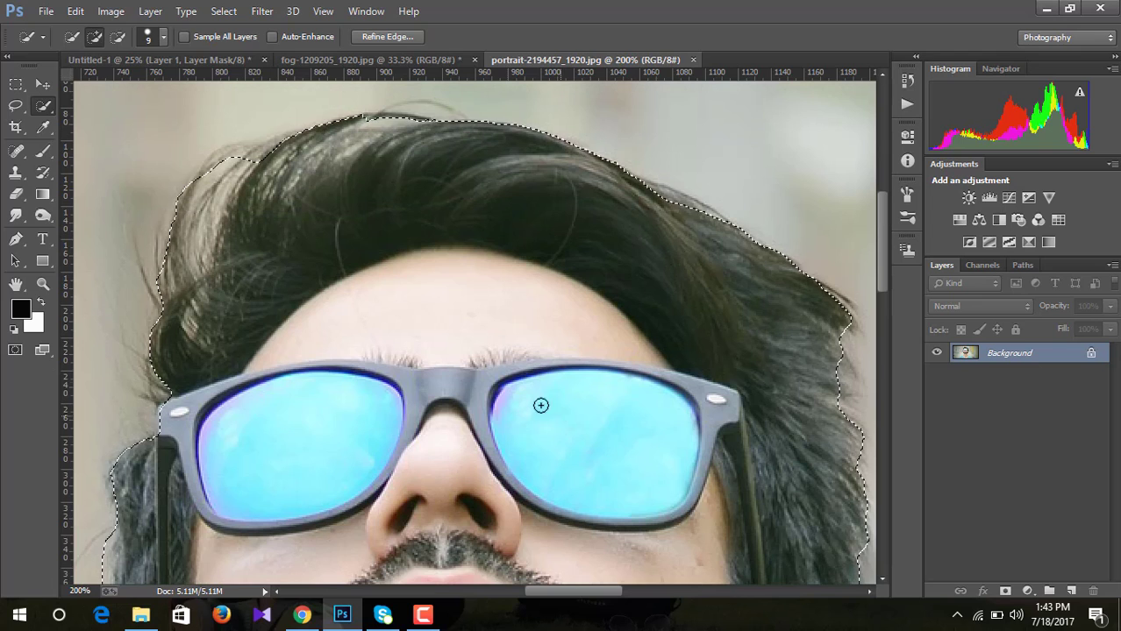
click(117, 36)
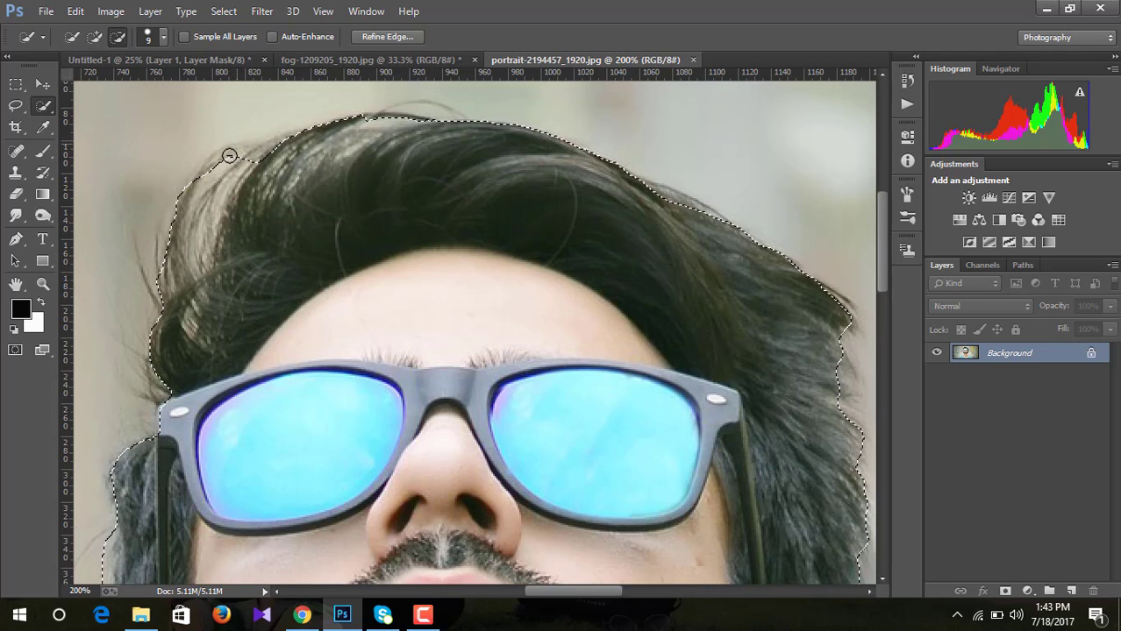
drag(228, 157, 219, 239)
scroll(254, 296, down, 2)
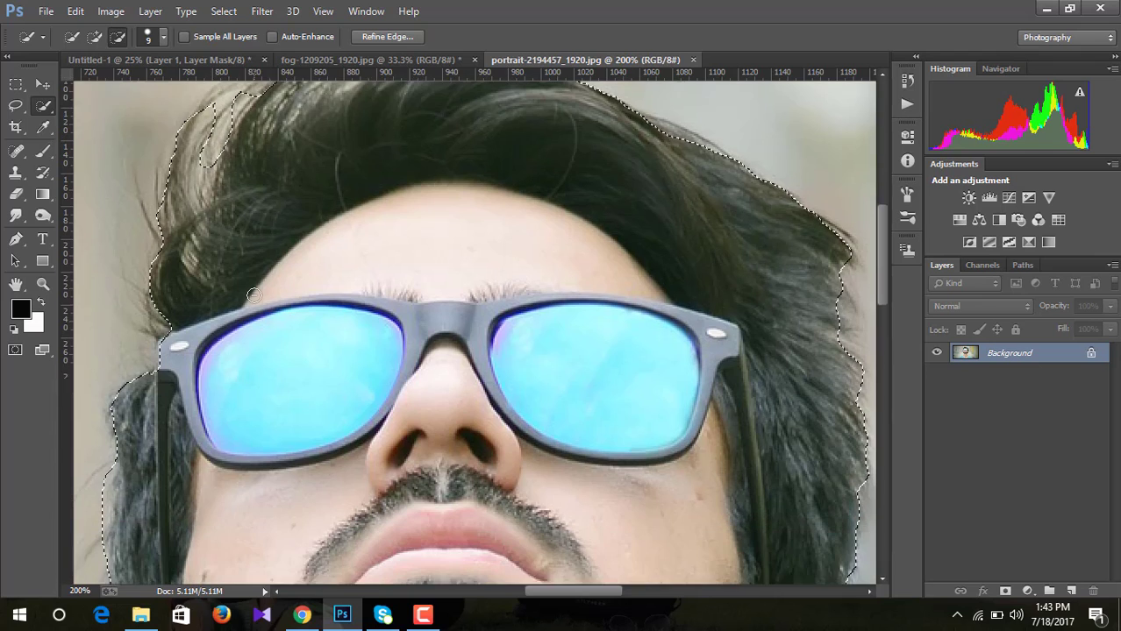
scroll(254, 295, down, 3)
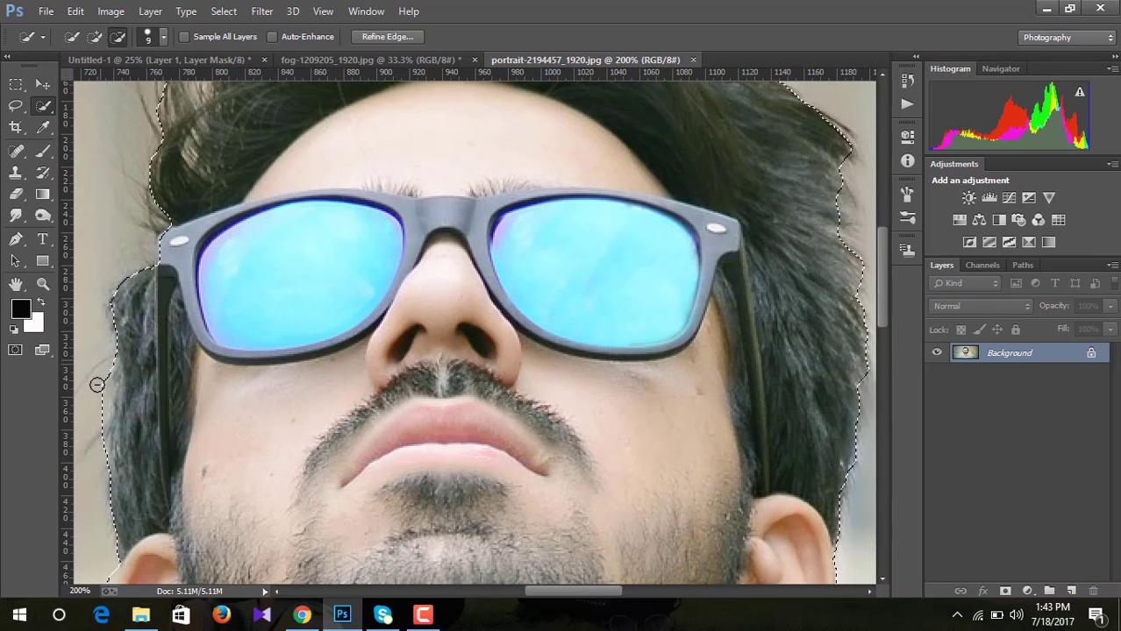
drag(97, 384, 90, 422)
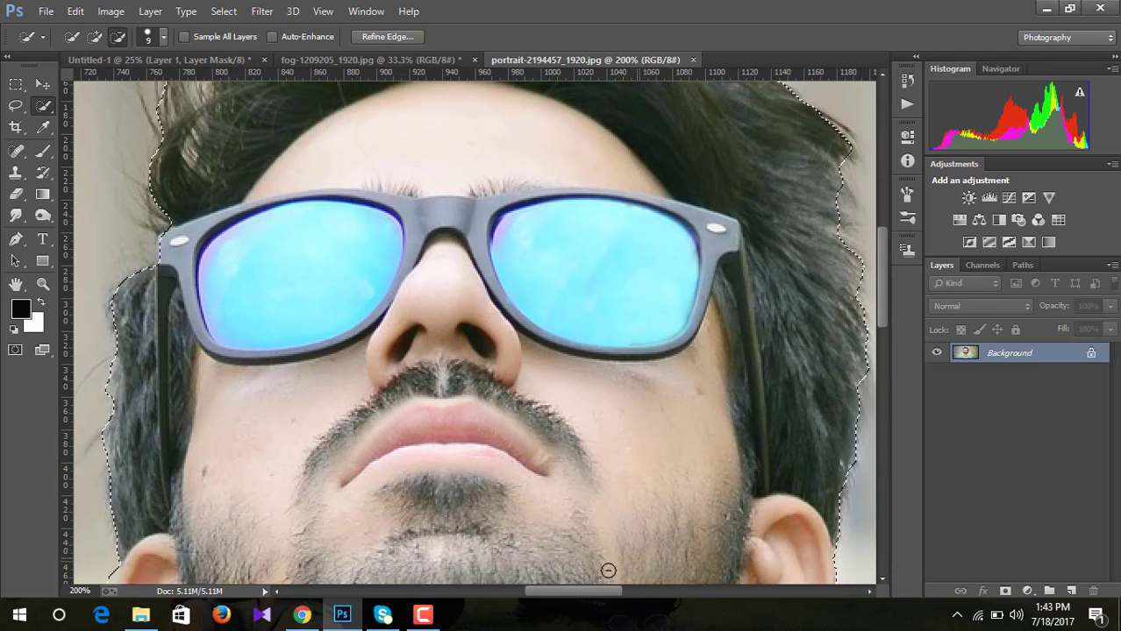
scroll(570, 595, left, 6)
scroll(348, 445, down, 2)
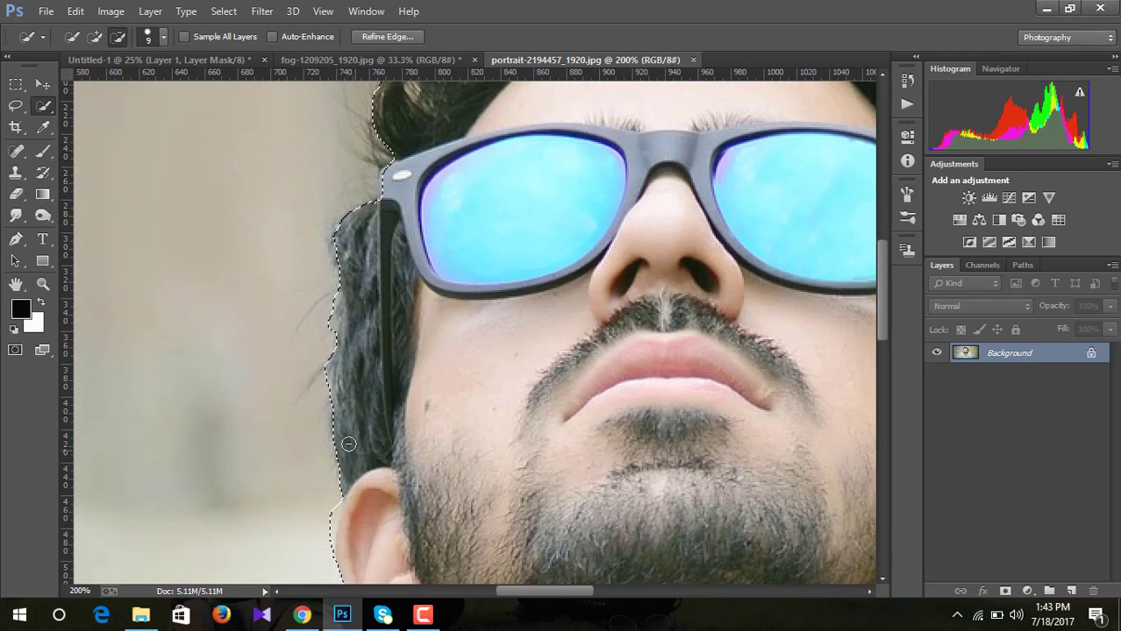
scroll(348, 445, down, 2)
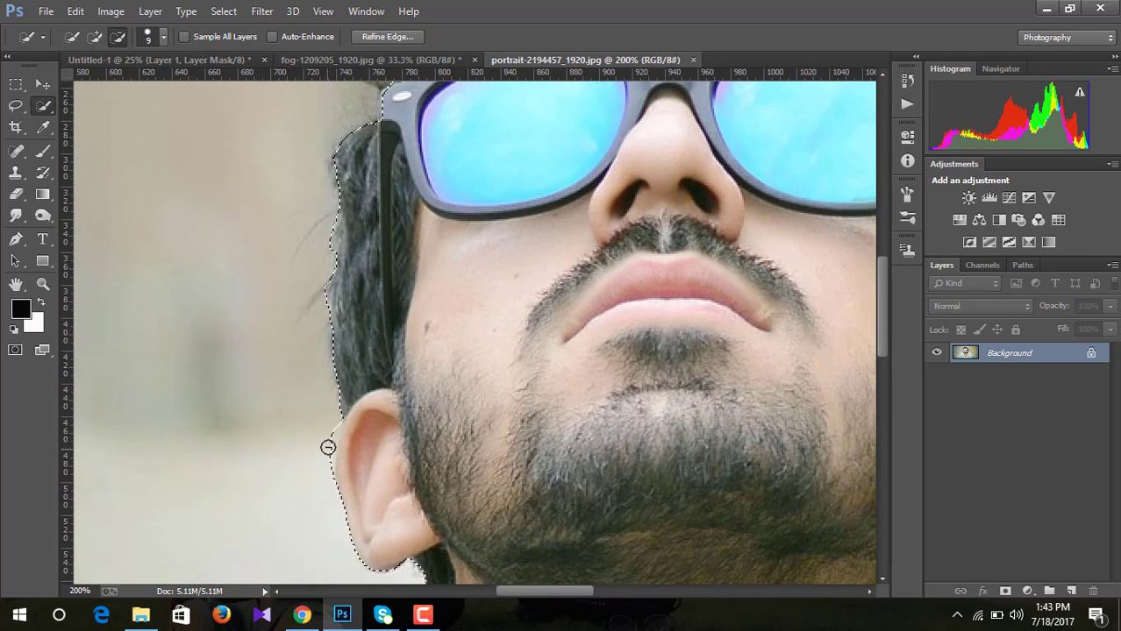
drag(327, 447, 325, 473)
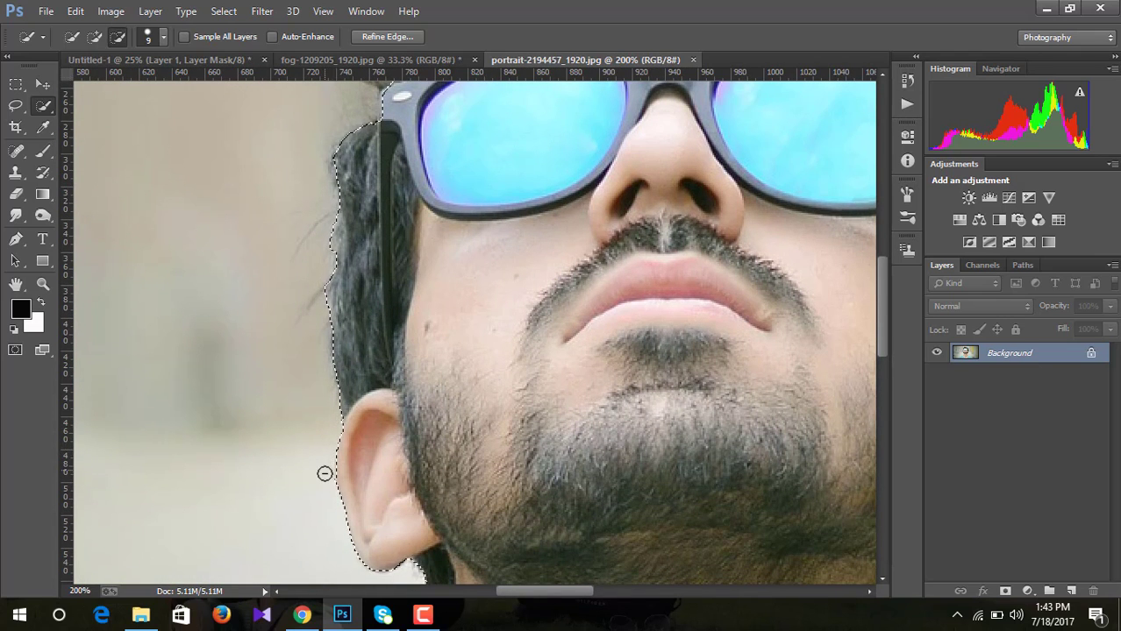
scroll(322, 453, down, 4)
scroll(322, 454, down, 3)
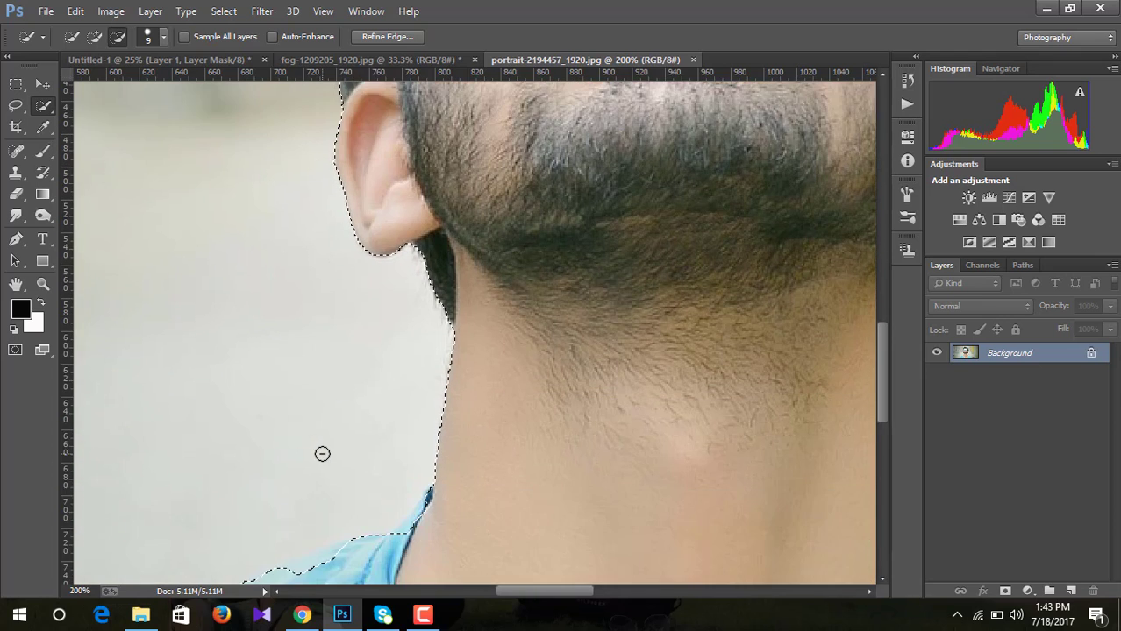
scroll(322, 453, down, 3)
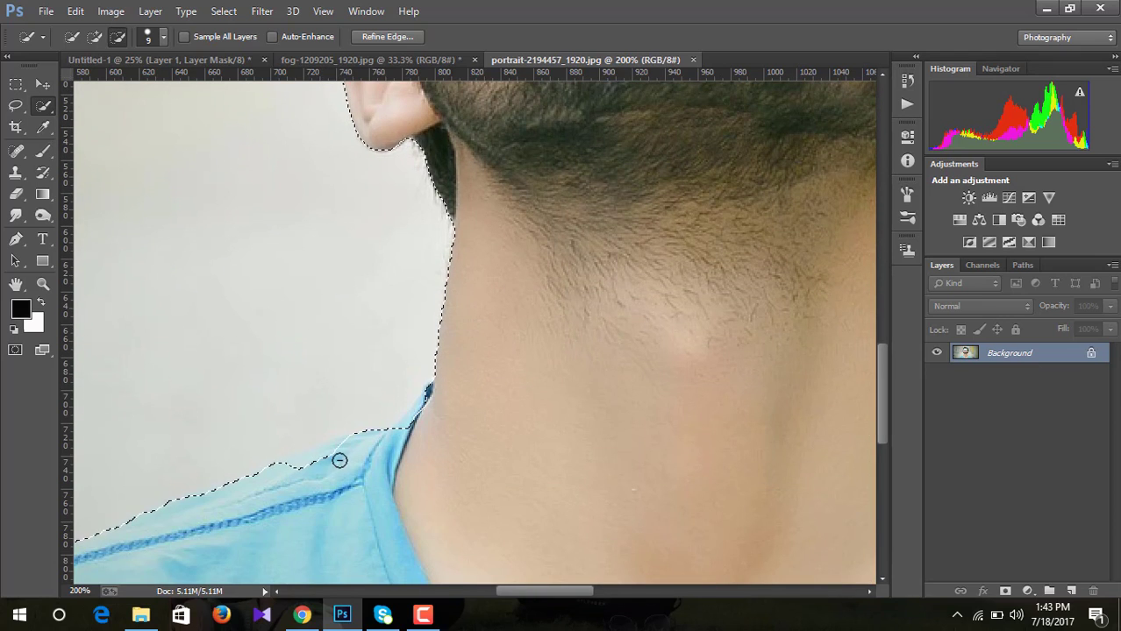
Step: Add the collar edge beside the neck and the shoulder edges back into the selection
click(94, 36)
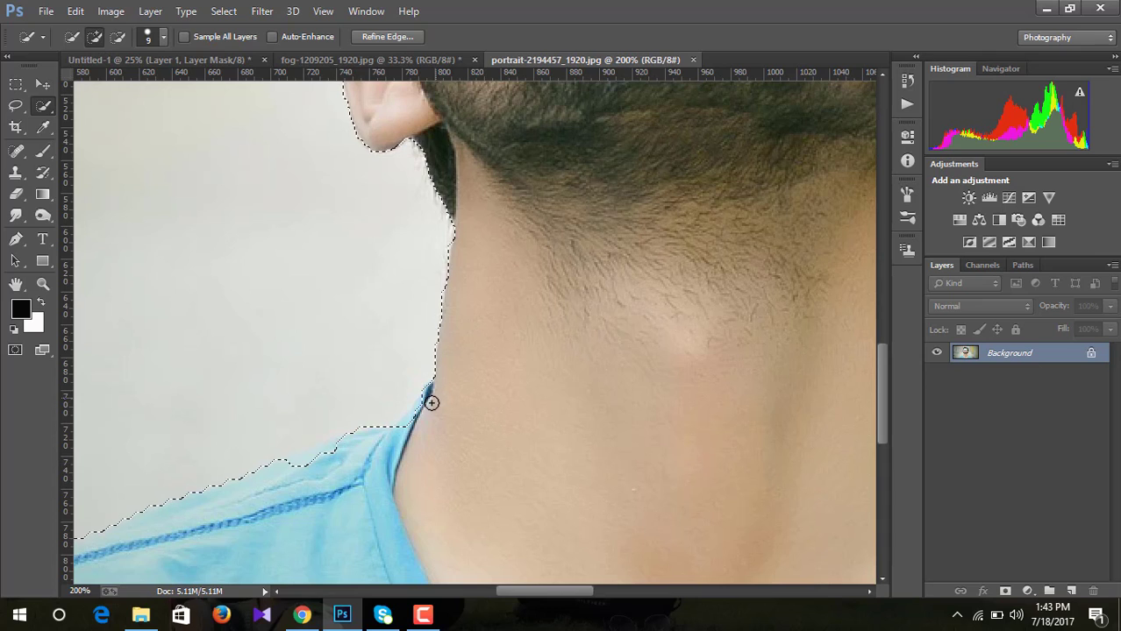
drag(432, 402, 348, 449)
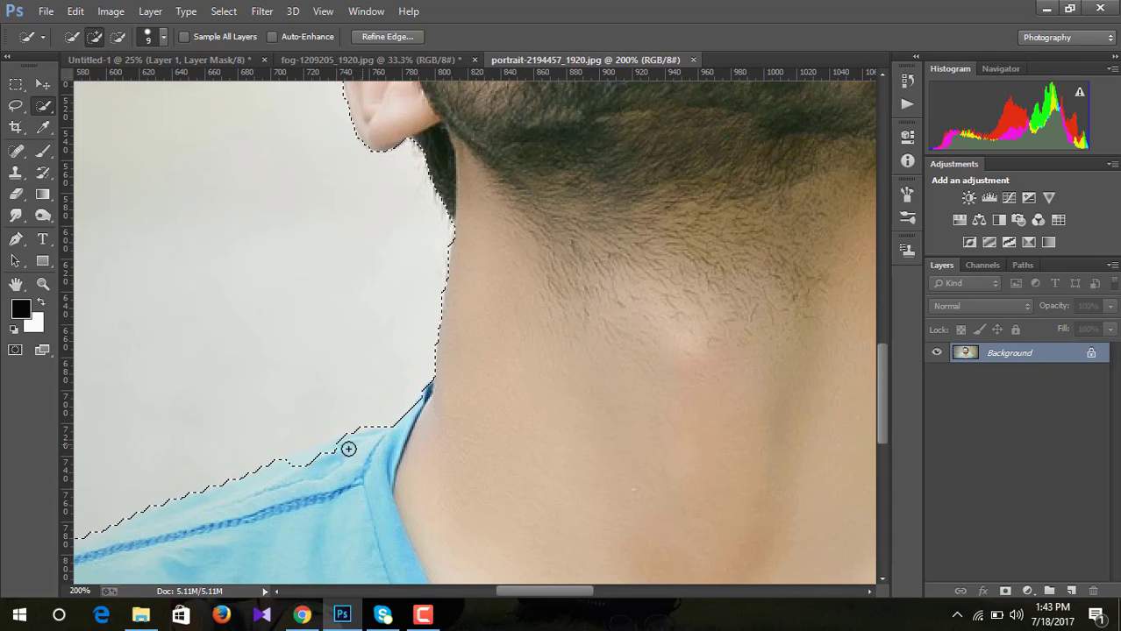
scroll(435, 465, down, 3)
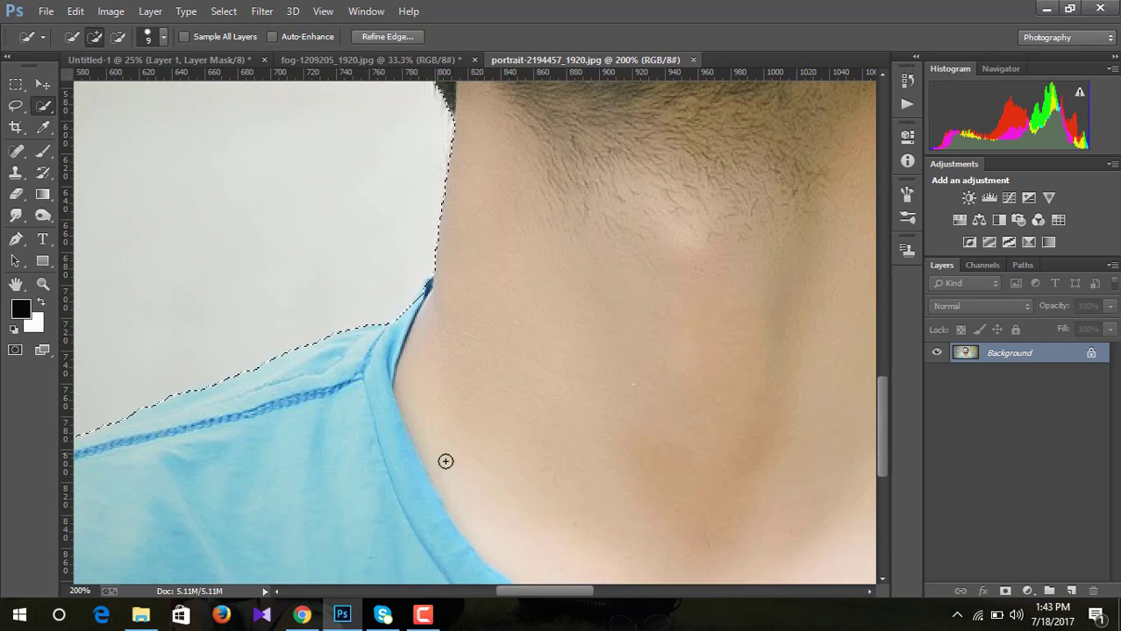
scroll(445, 461, down, 2)
drag(560, 590, 504, 590)
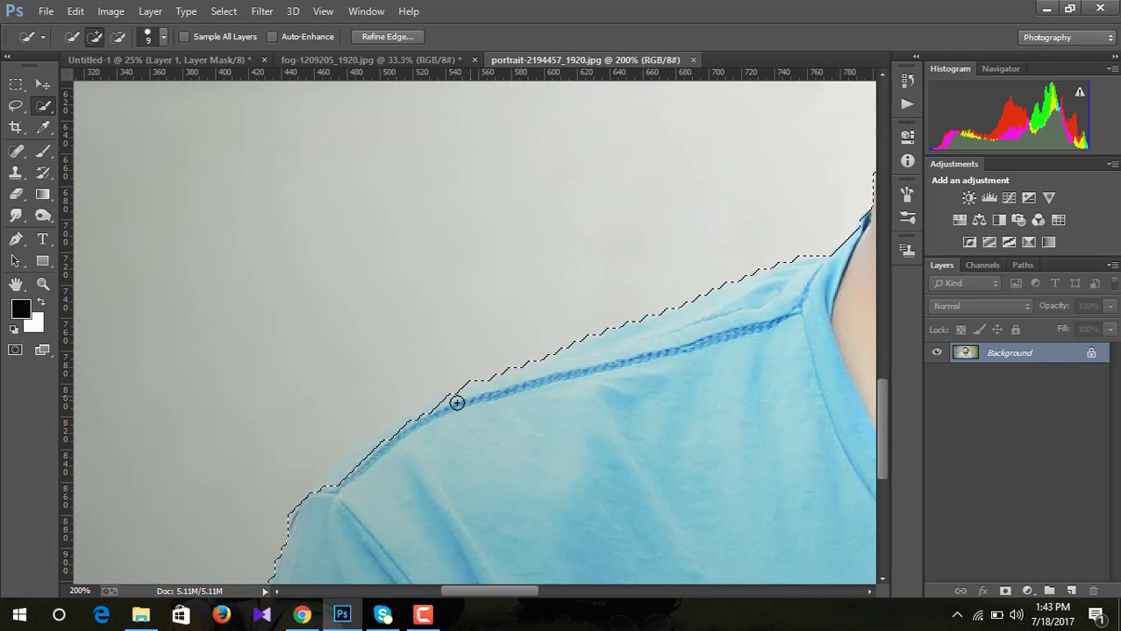
mouse_move(456, 402)
mouse_down()
mouse_move(420, 413)
mouse_move(349, 465)
mouse_up()
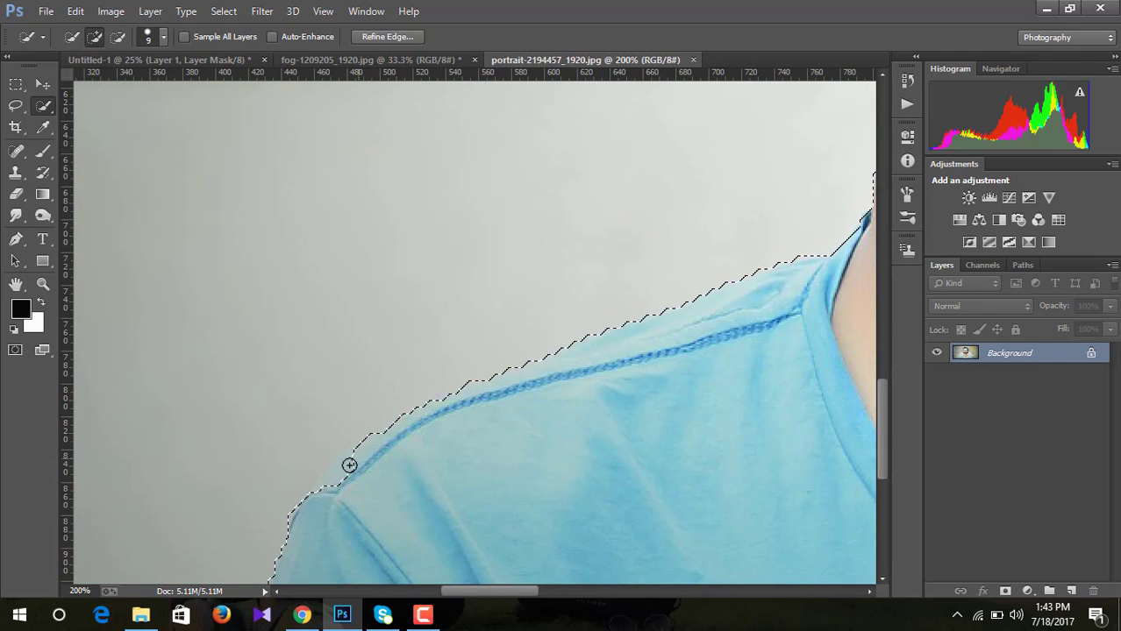
scroll(430, 475, down, 3)
scroll(440, 473, down, 2)
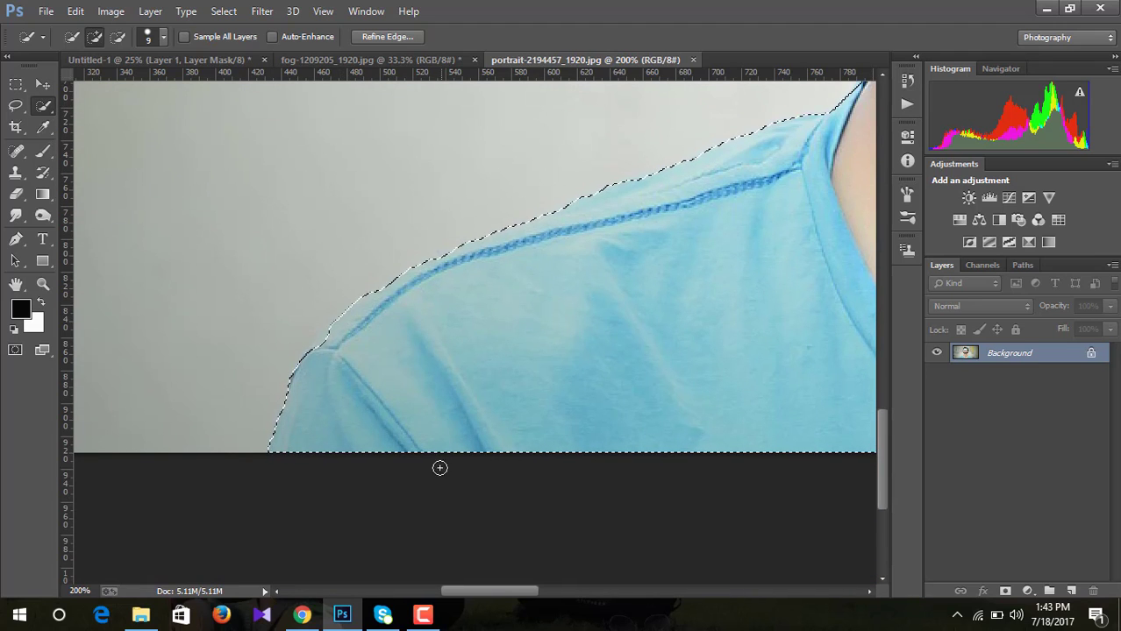
drag(328, 340, 321, 340)
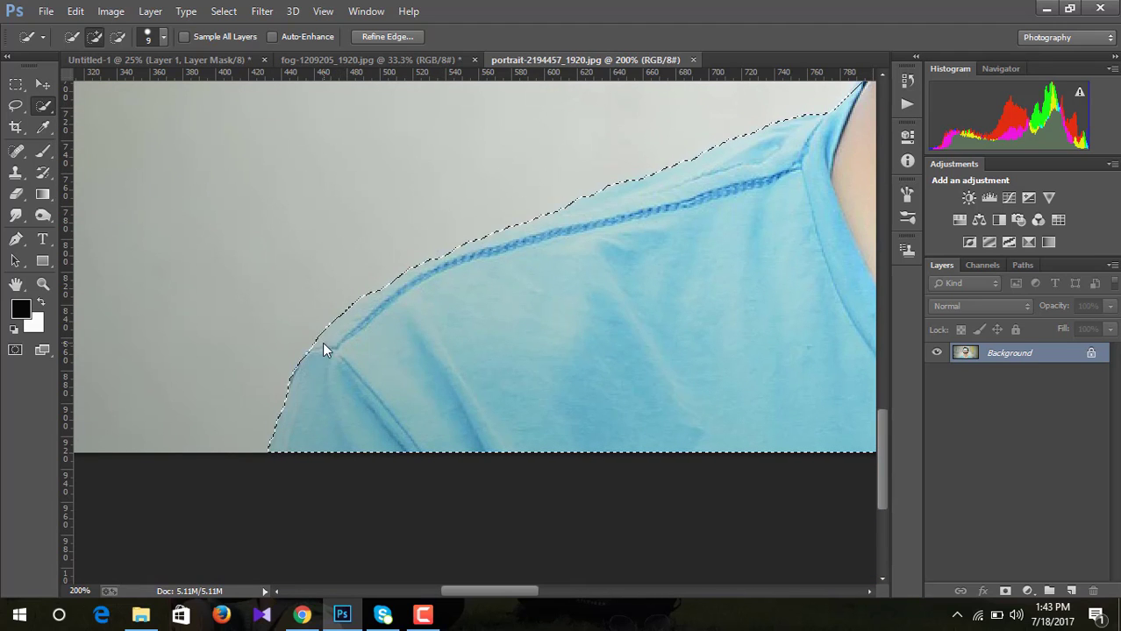
scroll(537, 365, down, 2)
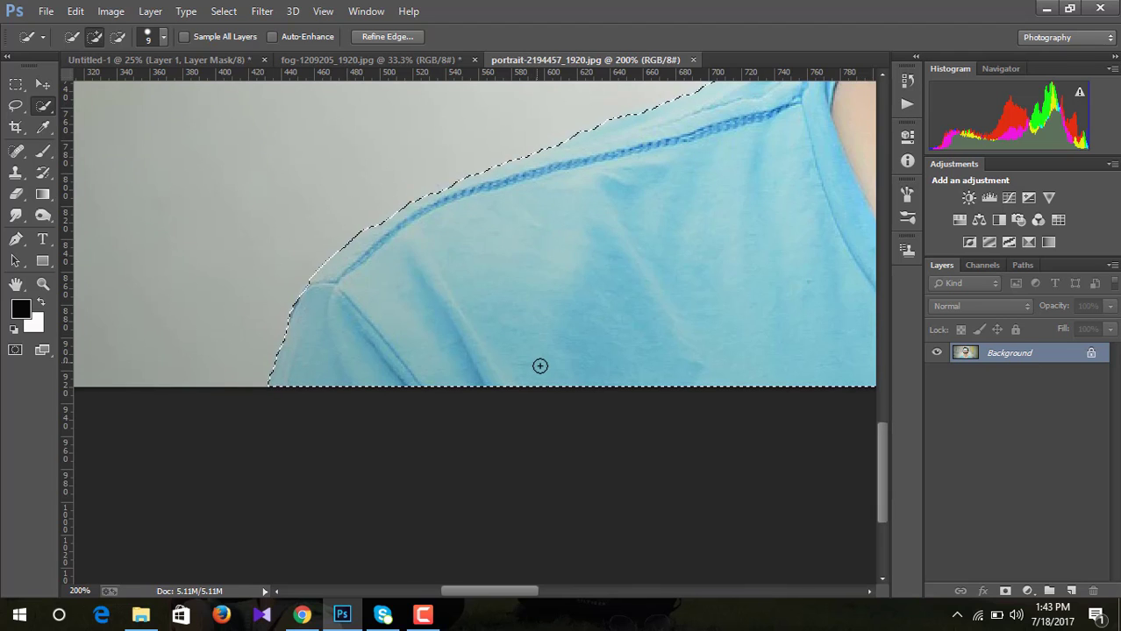
mouse_move(495, 591)
mouse_down()
mouse_move(566, 604)
mouse_move(657, 596)
mouse_up()
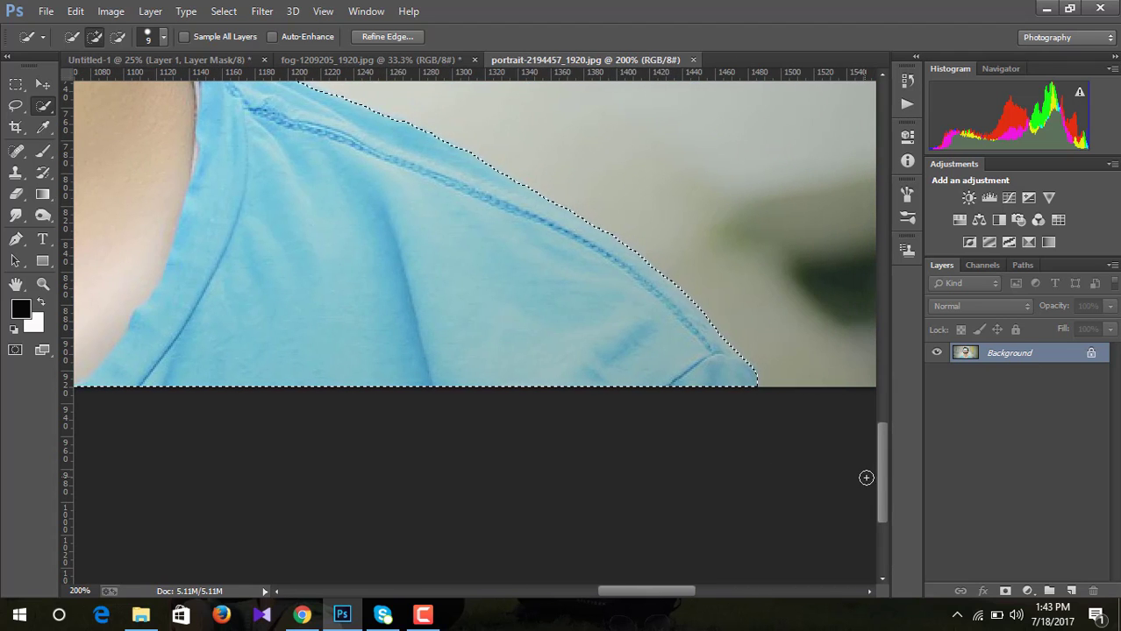
drag(881, 483, 874, 357)
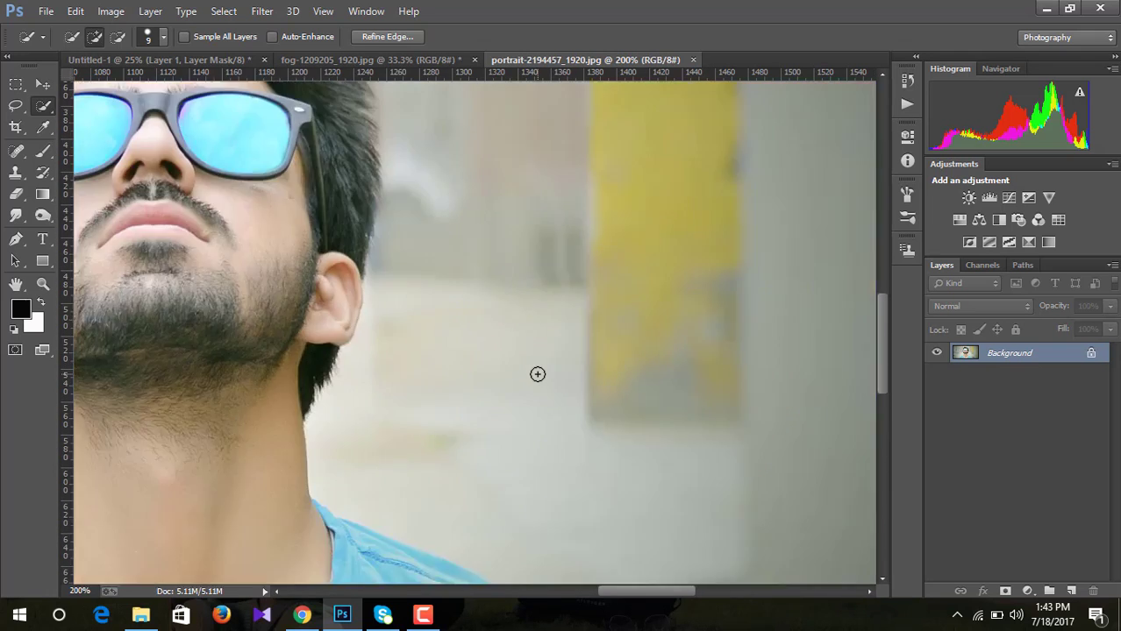
Step: Zoom out to 50% and open Refine Edge for the man's selection
key(ctrl+minus)
key(ctrl+minus)
key(ctrl+minus)
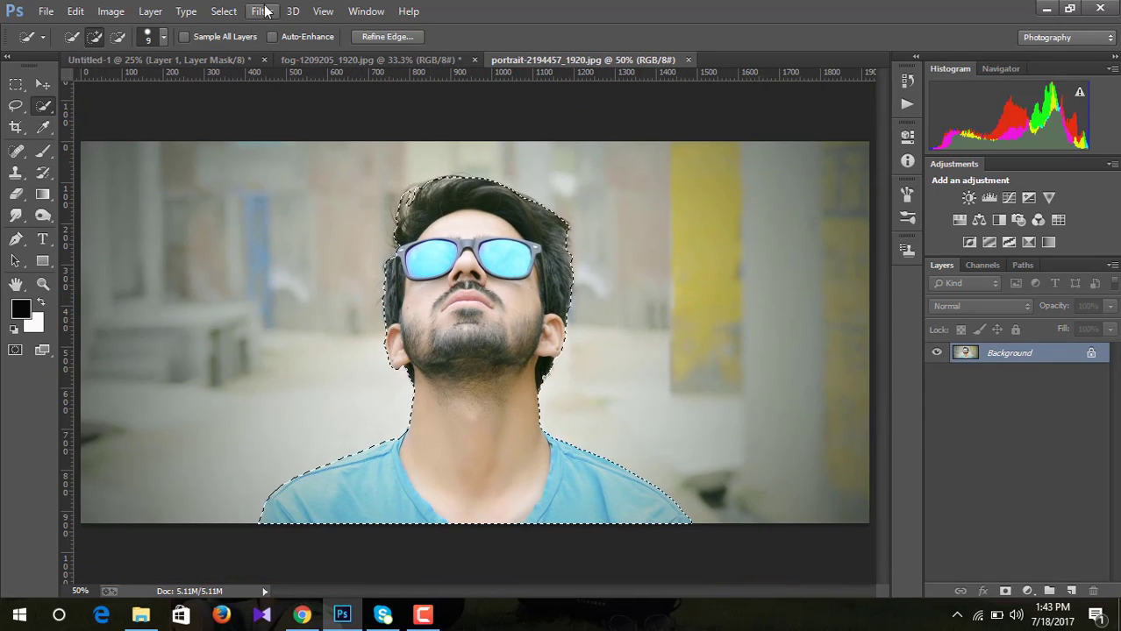
click(384, 36)
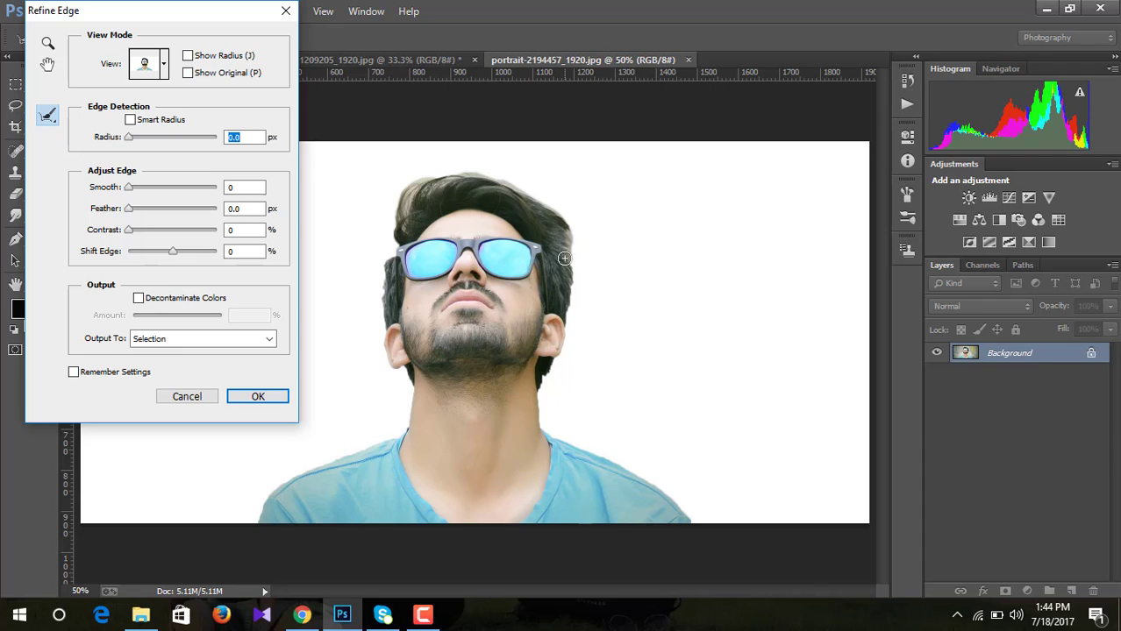
Step: Brush the Refine Radius over the man's hair edges, including the head's left side, and confirm
drag(561, 311, 421, 284)
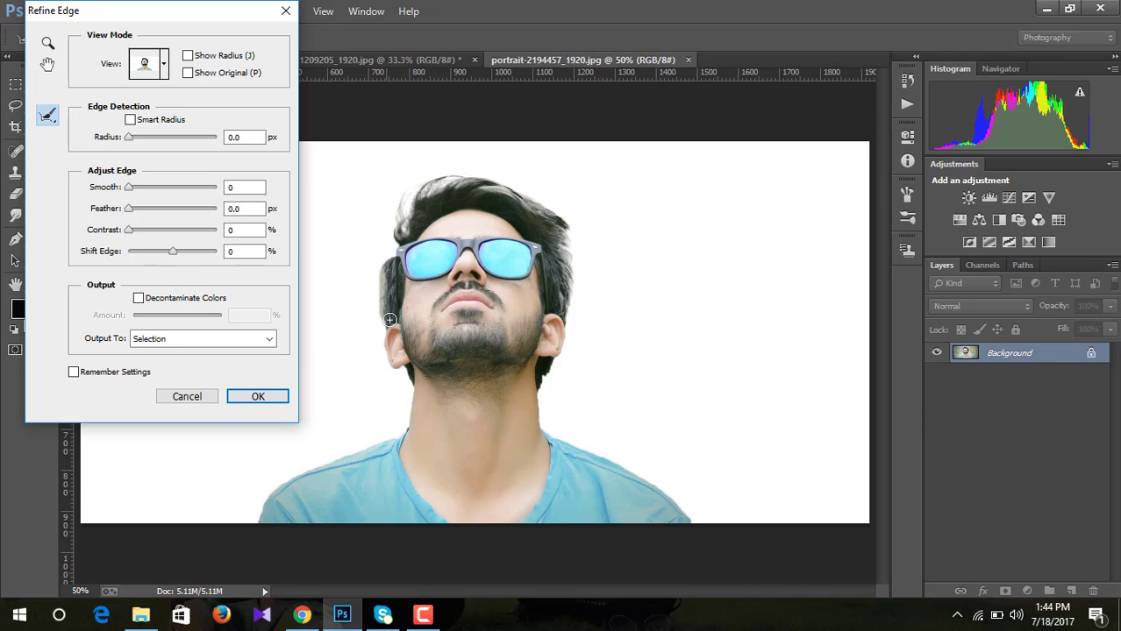
drag(393, 300, 406, 290)
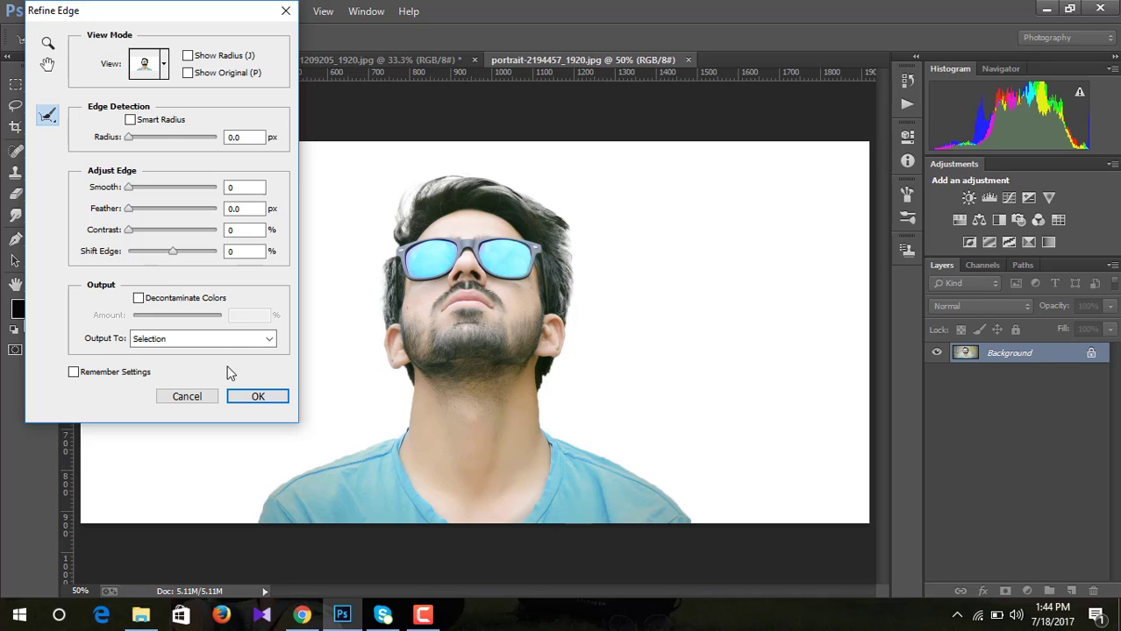
click(256, 399)
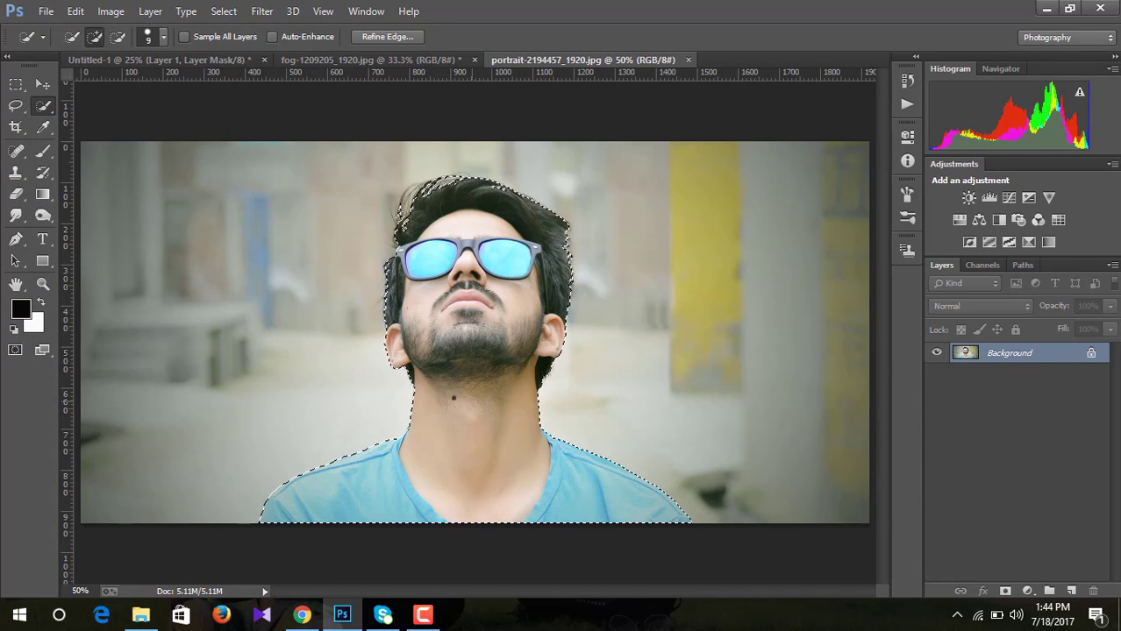
Step: Mask out the portrait background and drop the cut-out man into Untitled-1 as Layer 2
key(v)
click(1005, 591)
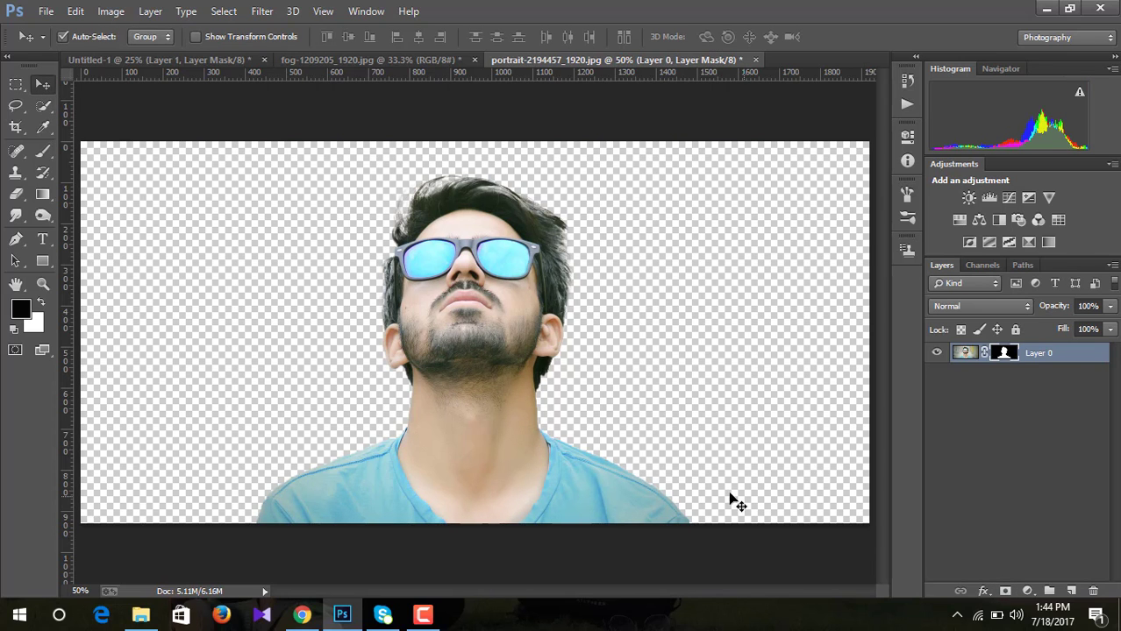
mouse_move(480, 329)
mouse_down()
mouse_move(48, 4)
mouse_move(159, 60)
mouse_move(373, 238)
mouse_up()
drag(438, 283, 433, 280)
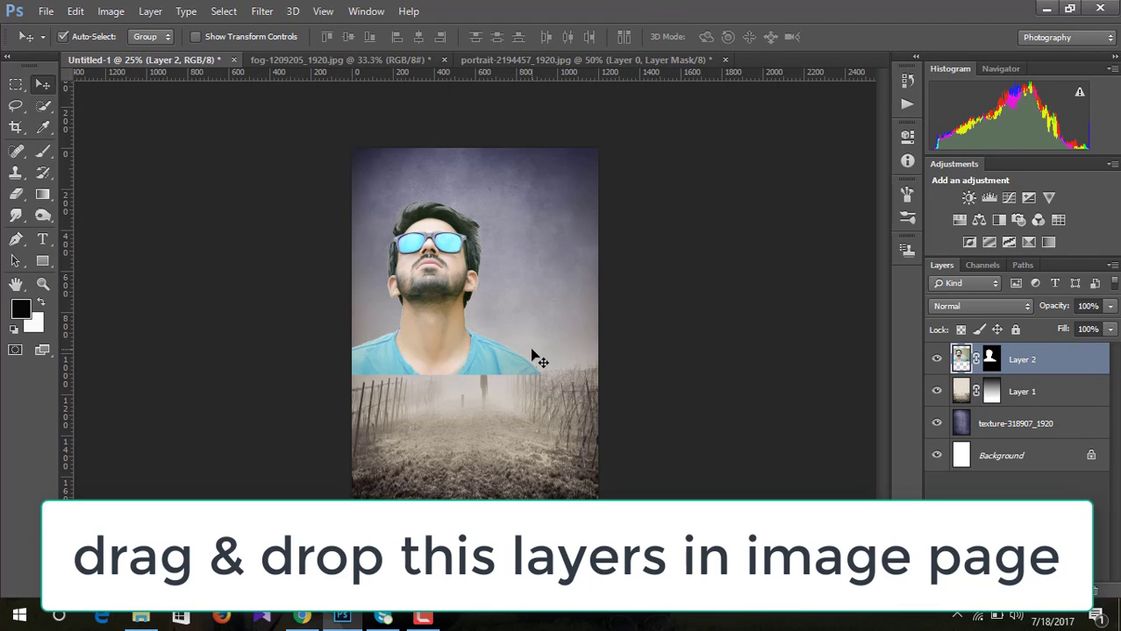
key(ctrl+t)
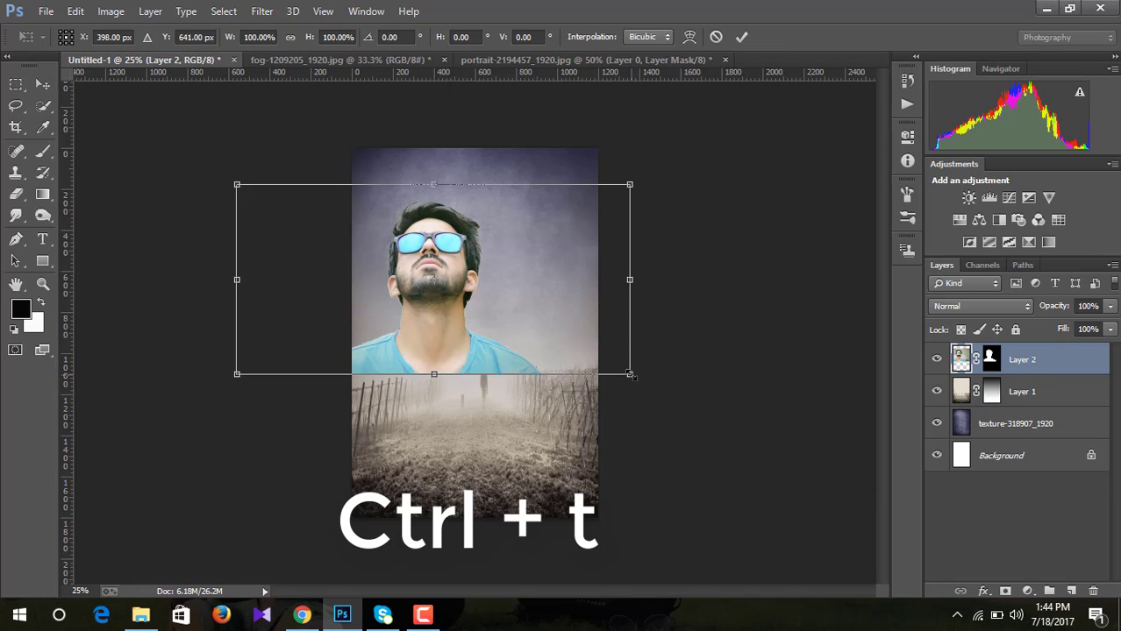
Step: Scale Layer 2 to about 130% wide by 137% tall, shift it left, and commit
drag(630, 374, 724, 413)
mouse_move(232, 181)
mouse_down()
mouse_move(232, 134)
mouse_move(215, 143)
mouse_up()
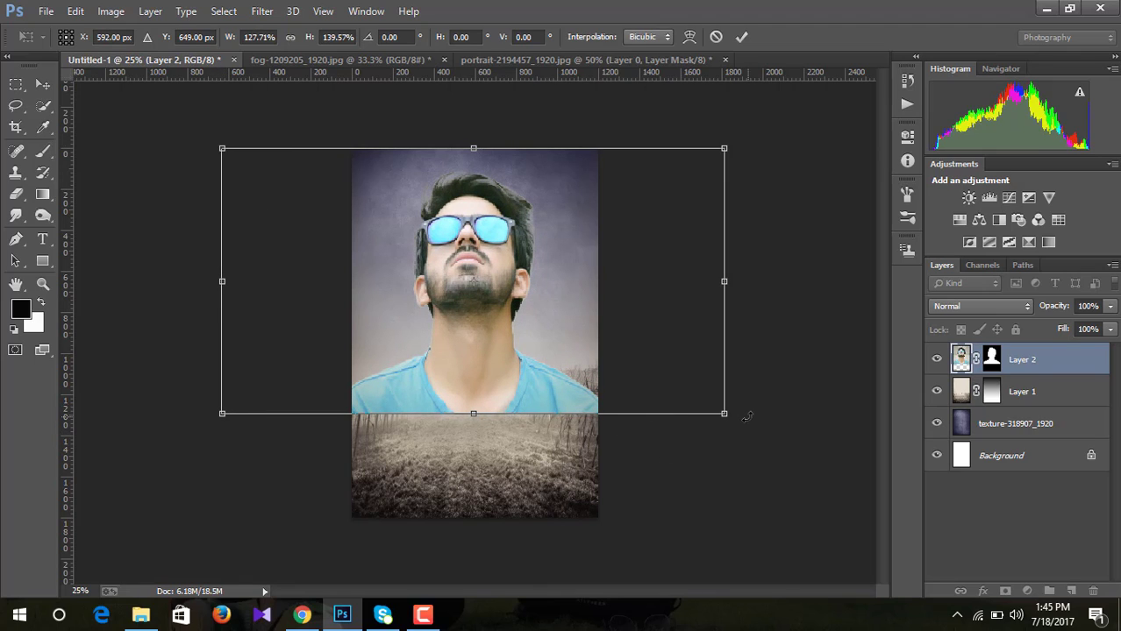
drag(722, 413, 734, 415)
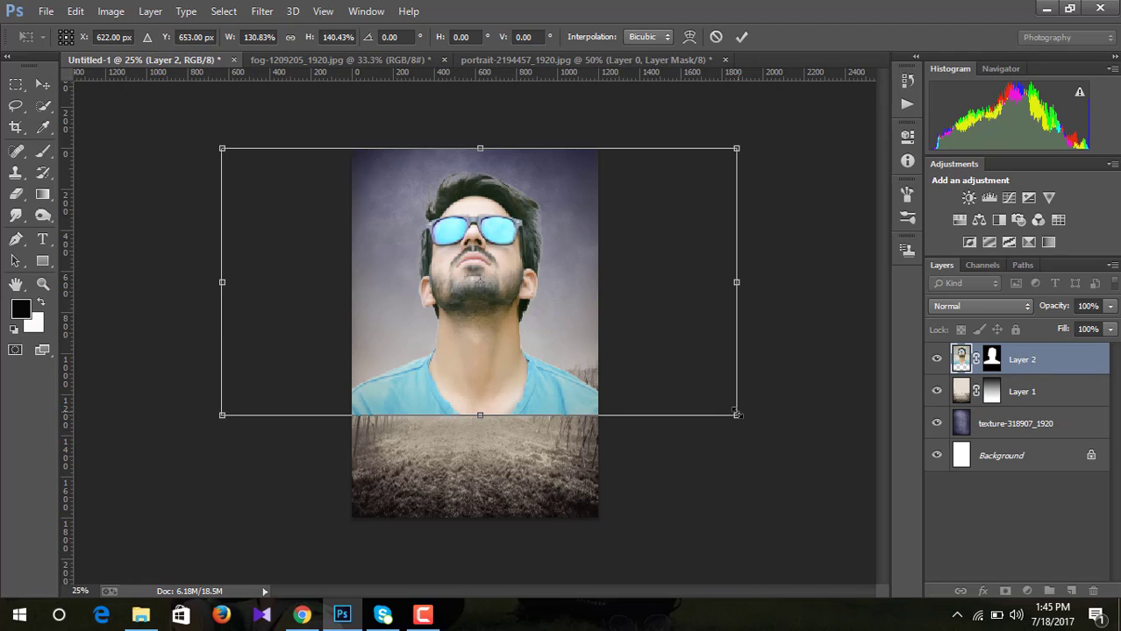
drag(736, 416, 741, 416)
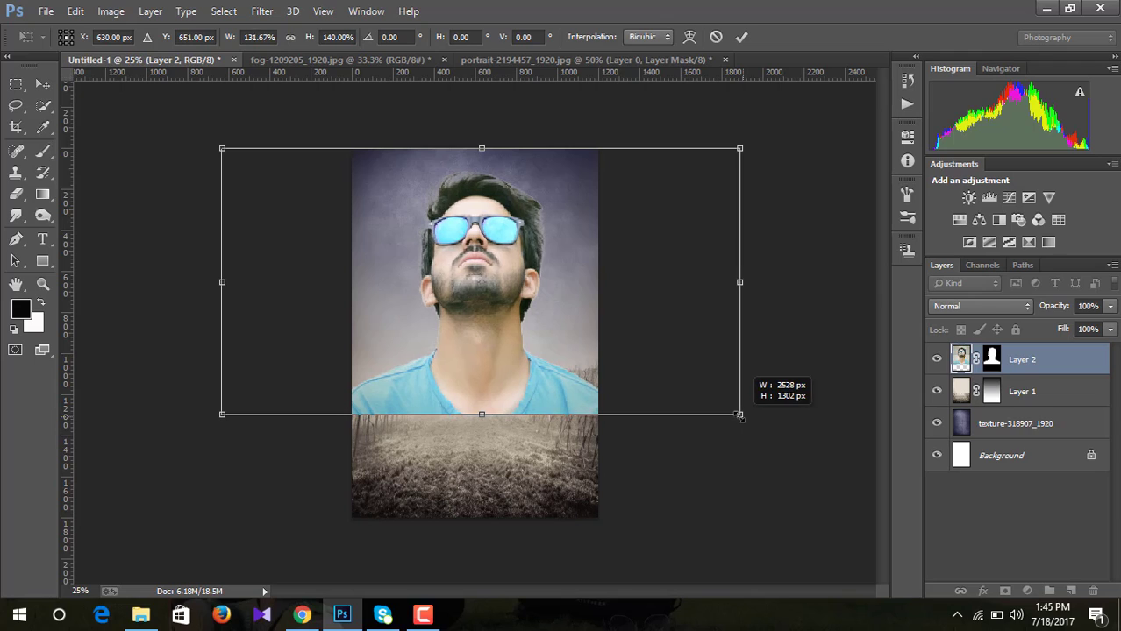
drag(741, 416, 737, 415)
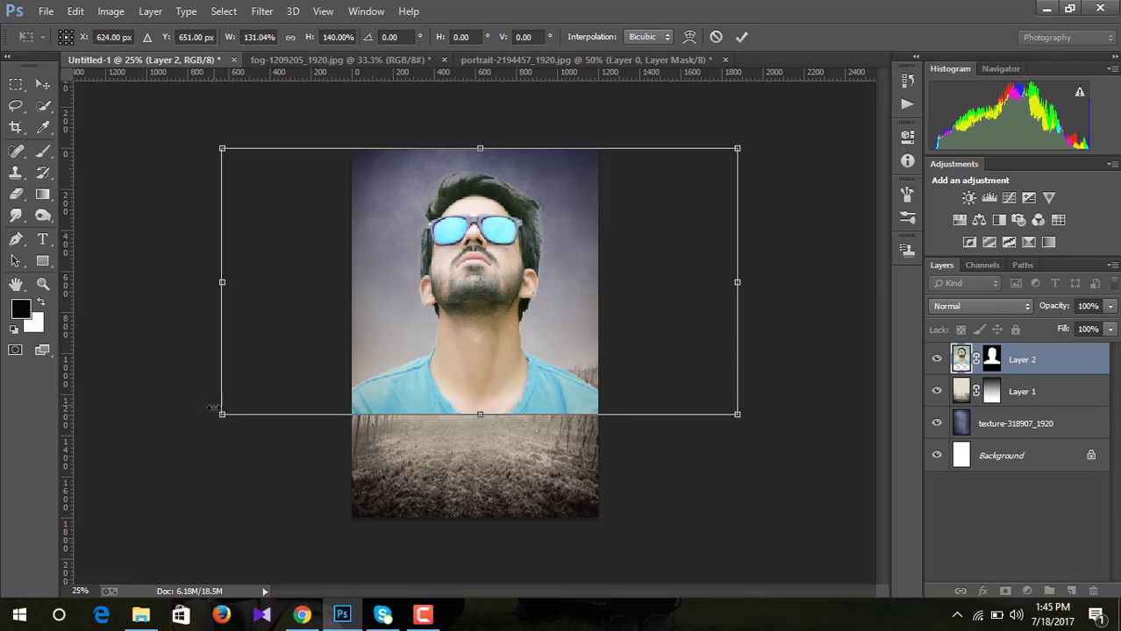
drag(222, 413, 224, 407)
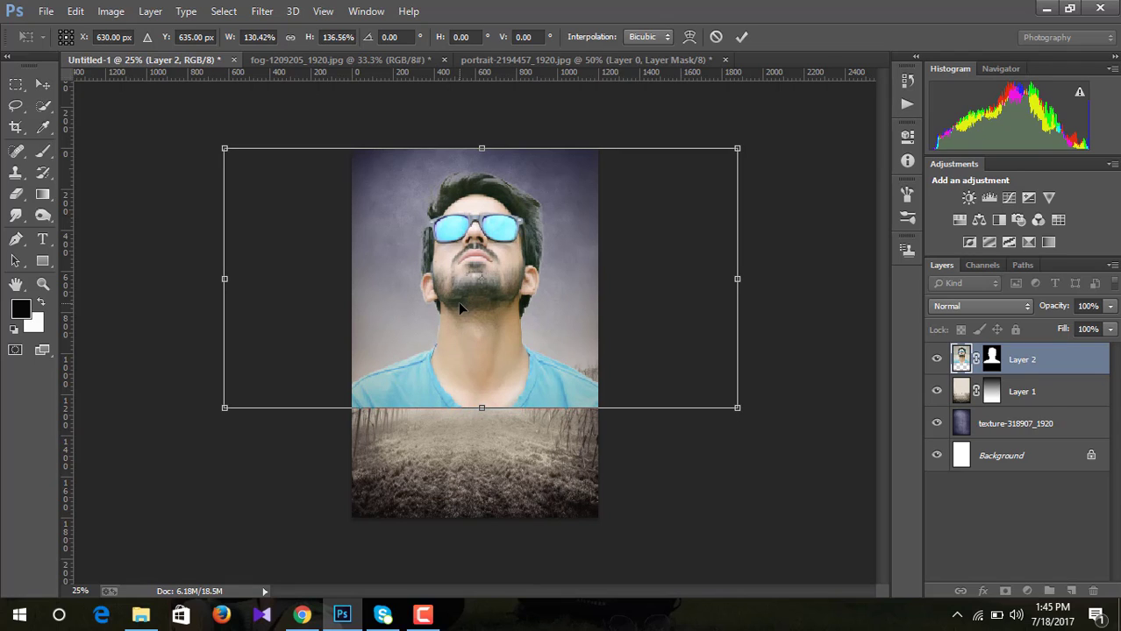
drag(459, 307, 470, 318)
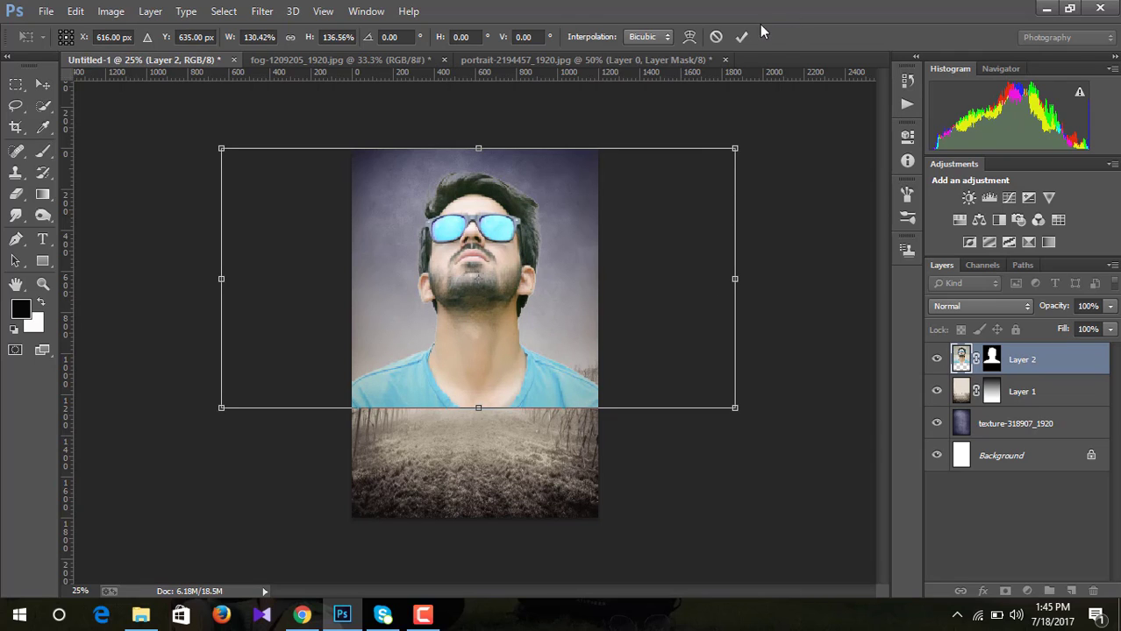
click(737, 43)
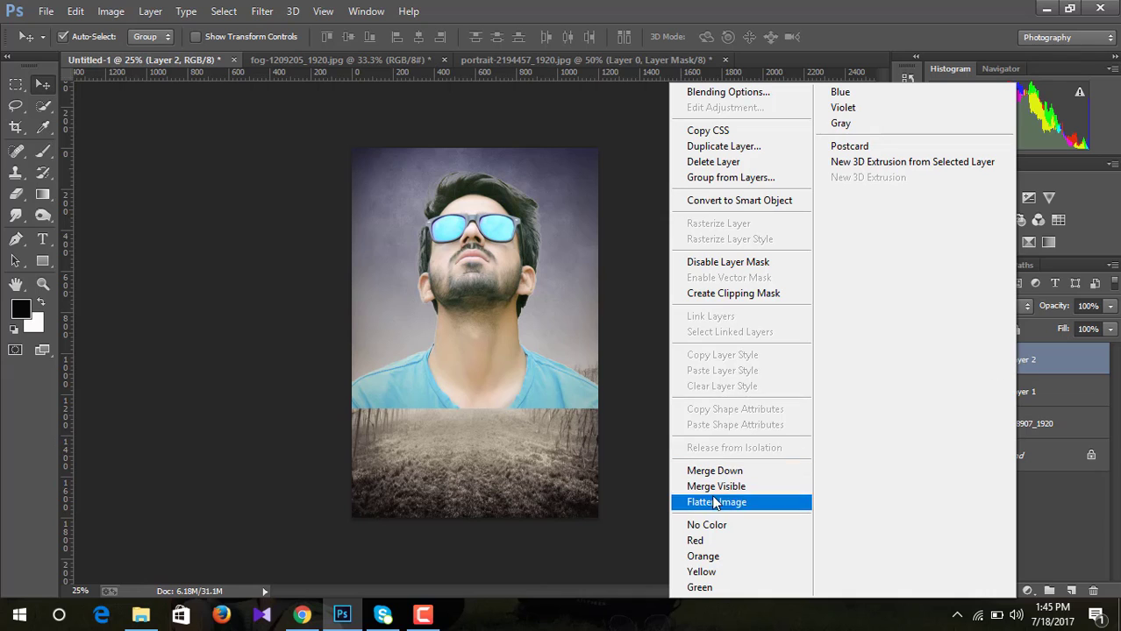
Step: Apply Layer 2's existing mask permanently to bake in the cutout
click(1068, 526)
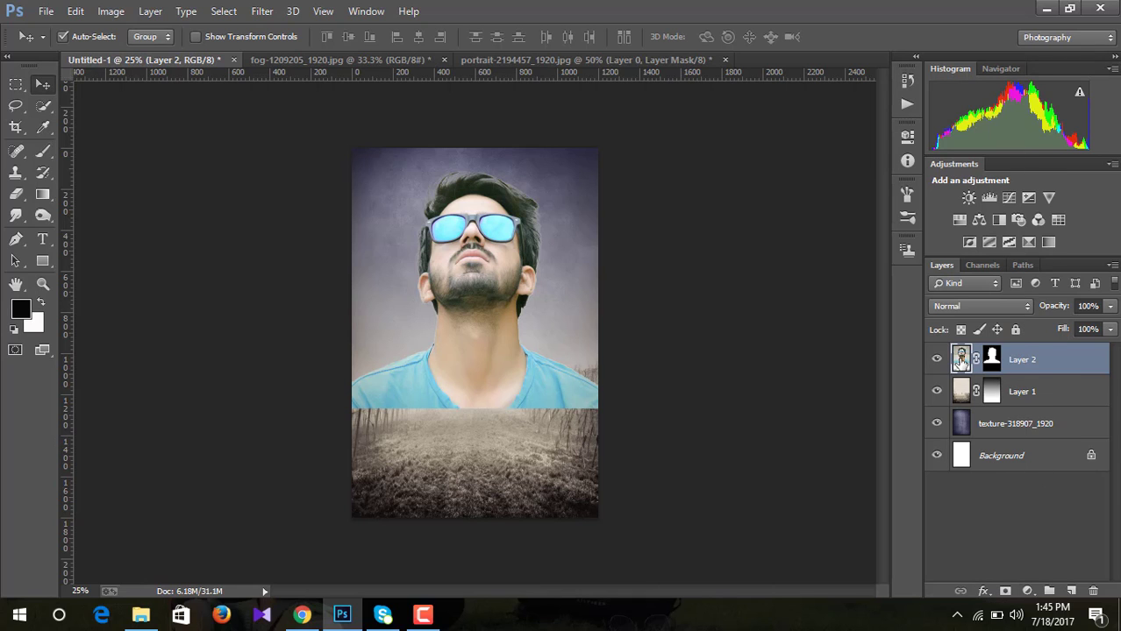
right_click(1038, 530)
click(1037, 530)
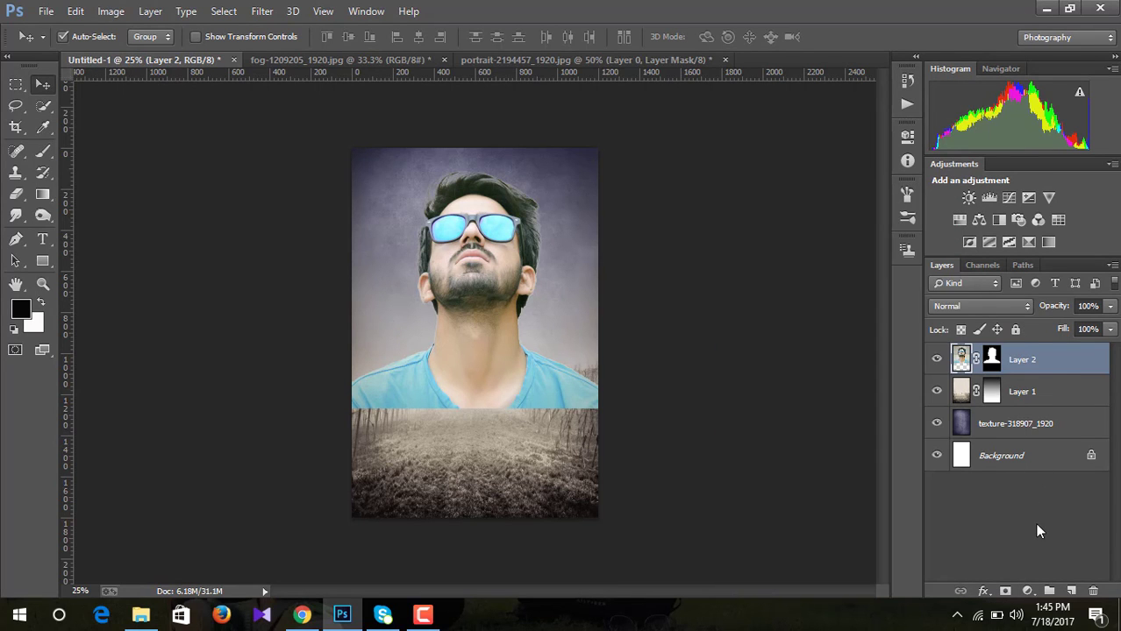
click(992, 359)
right_click(999, 364)
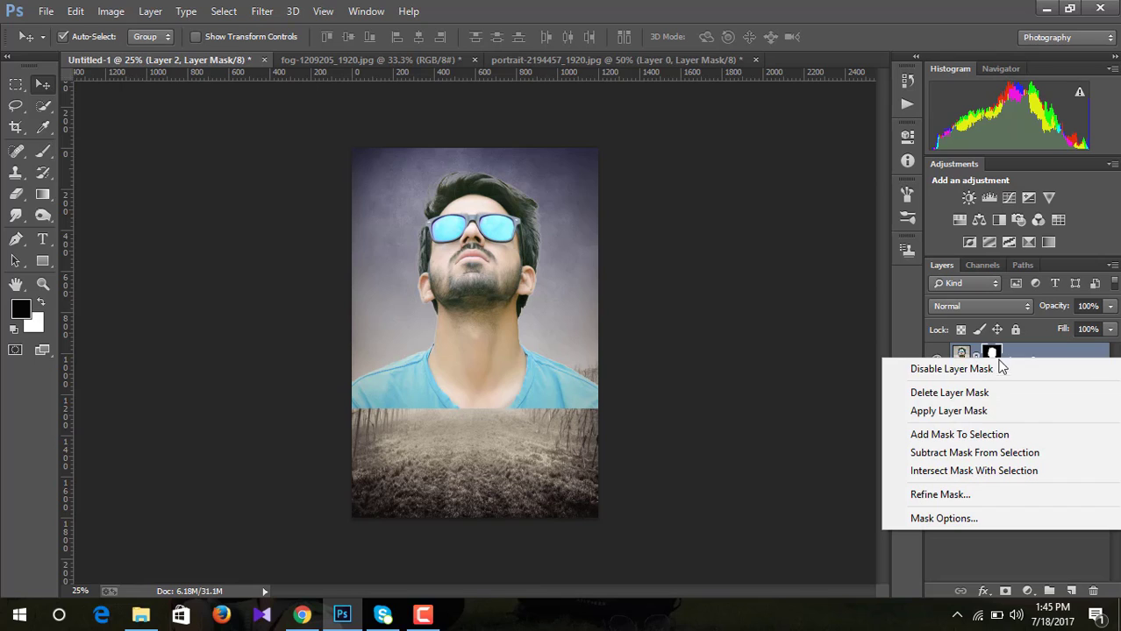
click(982, 415)
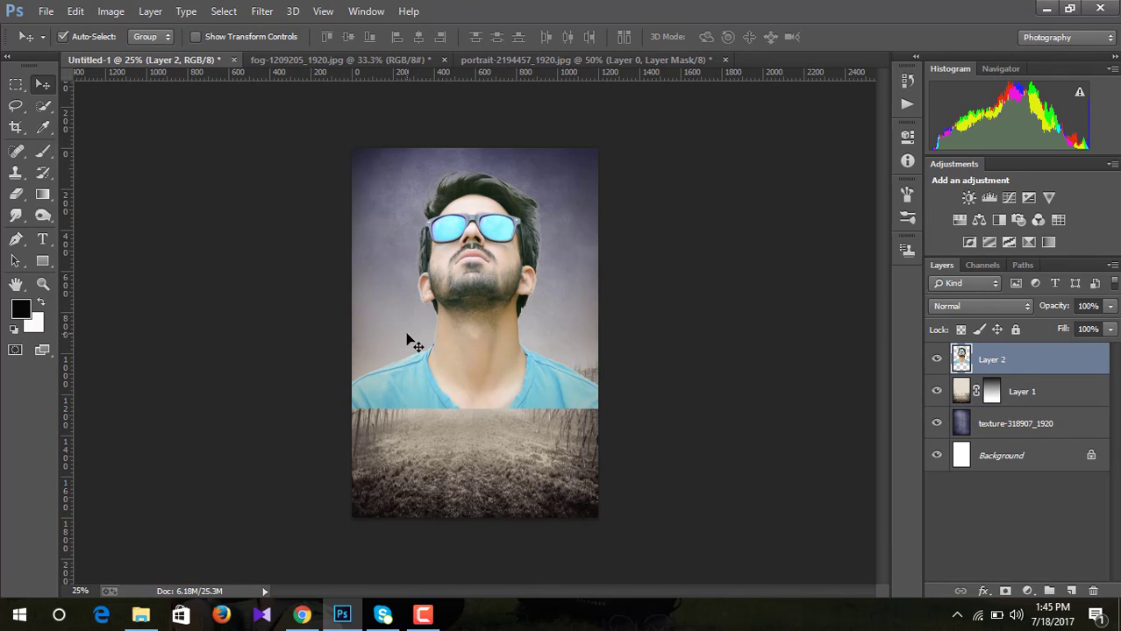
Step: Add a new mask to Layer 2 and draw upward gradients fading his shoulders into the fog
click(1005, 591)
key(u)
click(44, 196)
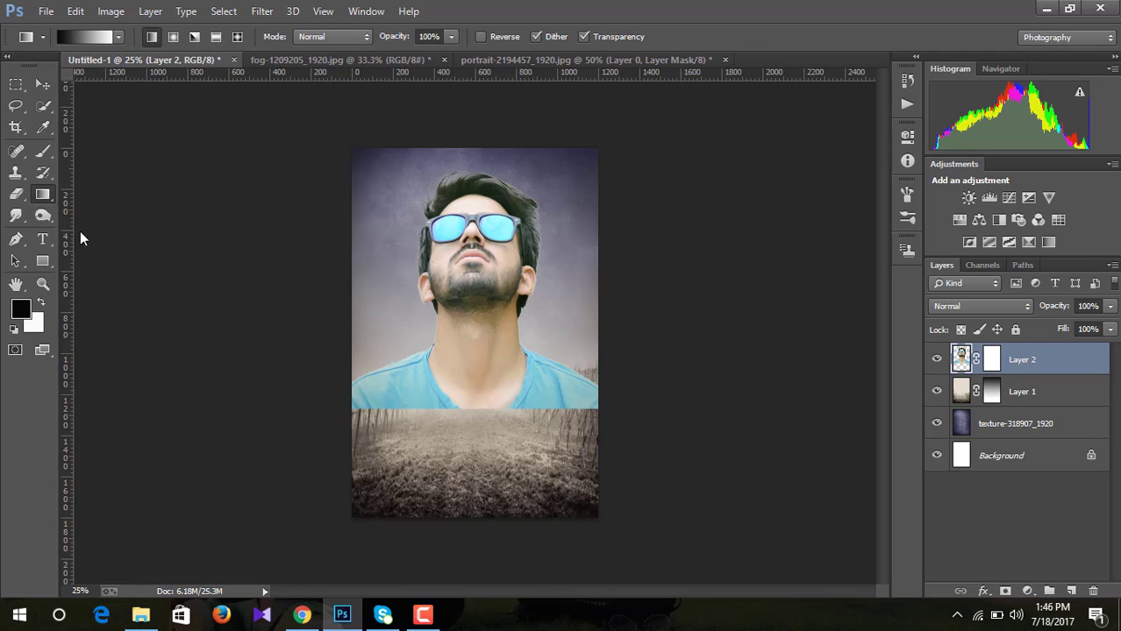
click(992, 358)
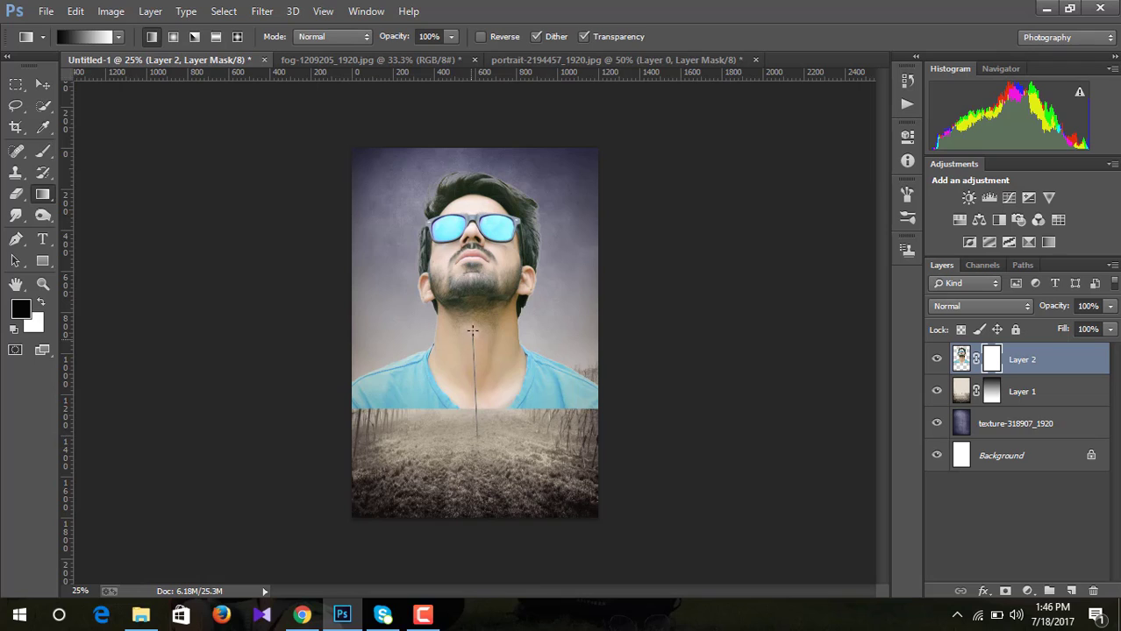
drag(472, 377, 475, 327)
drag(433, 433, 438, 342)
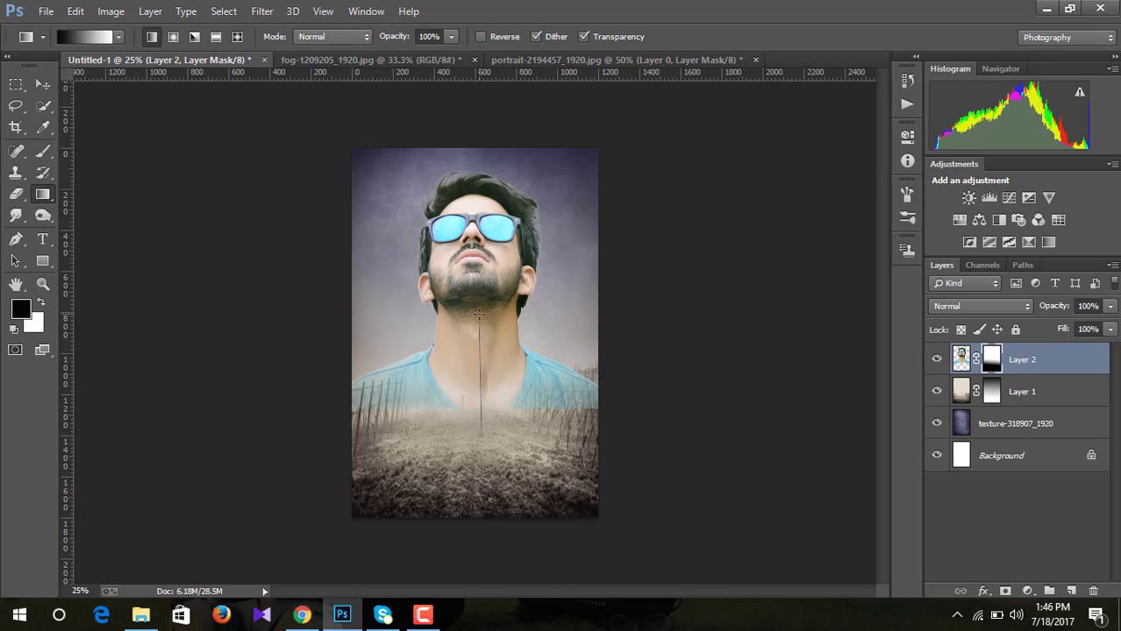
drag(479, 313, 479, 330)
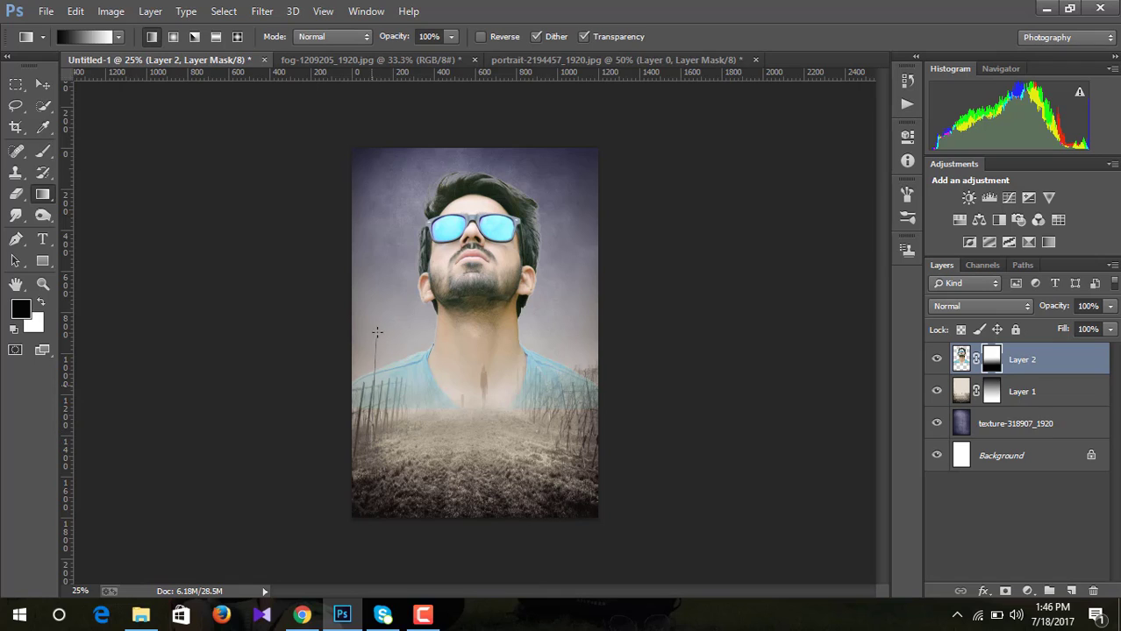
drag(378, 313, 378, 314)
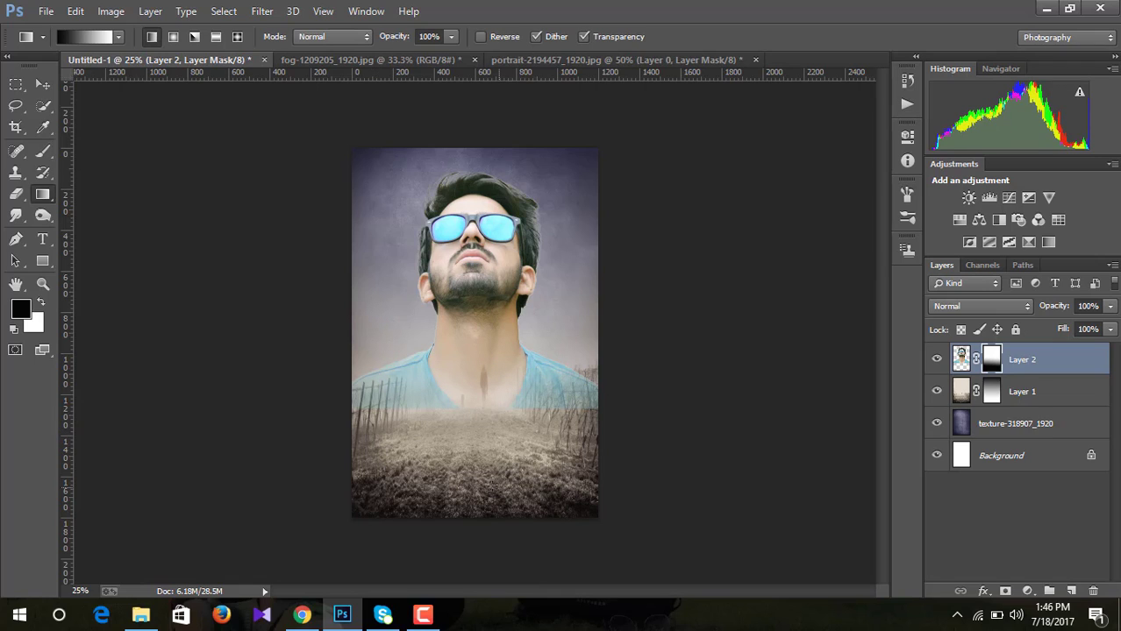
drag(476, 453, 476, 321)
drag(479, 421, 478, 298)
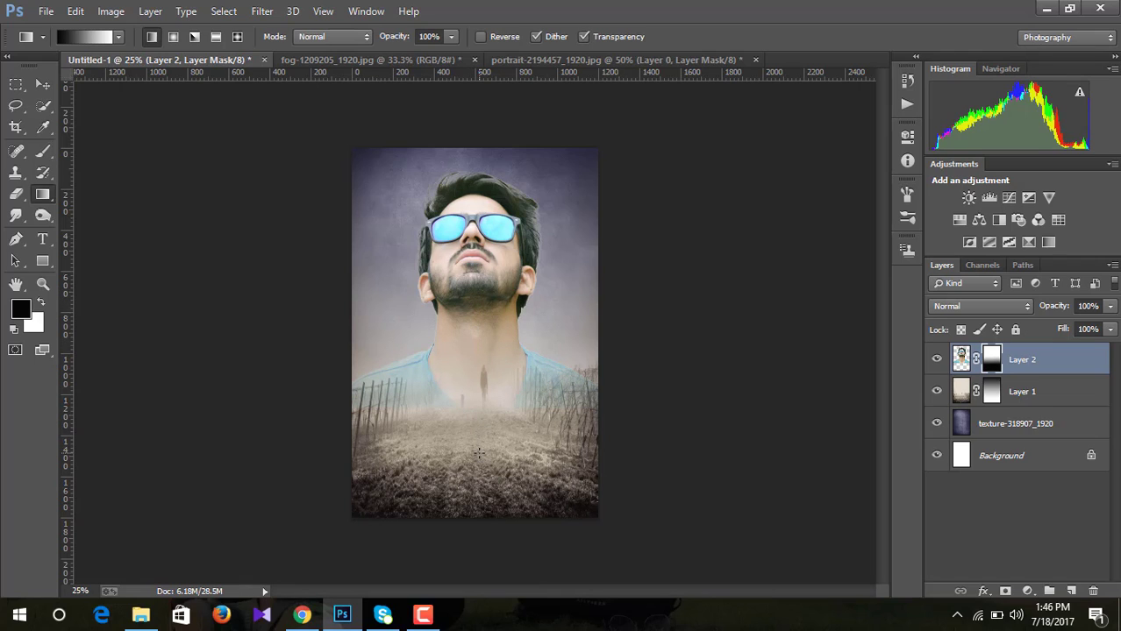
click(961, 360)
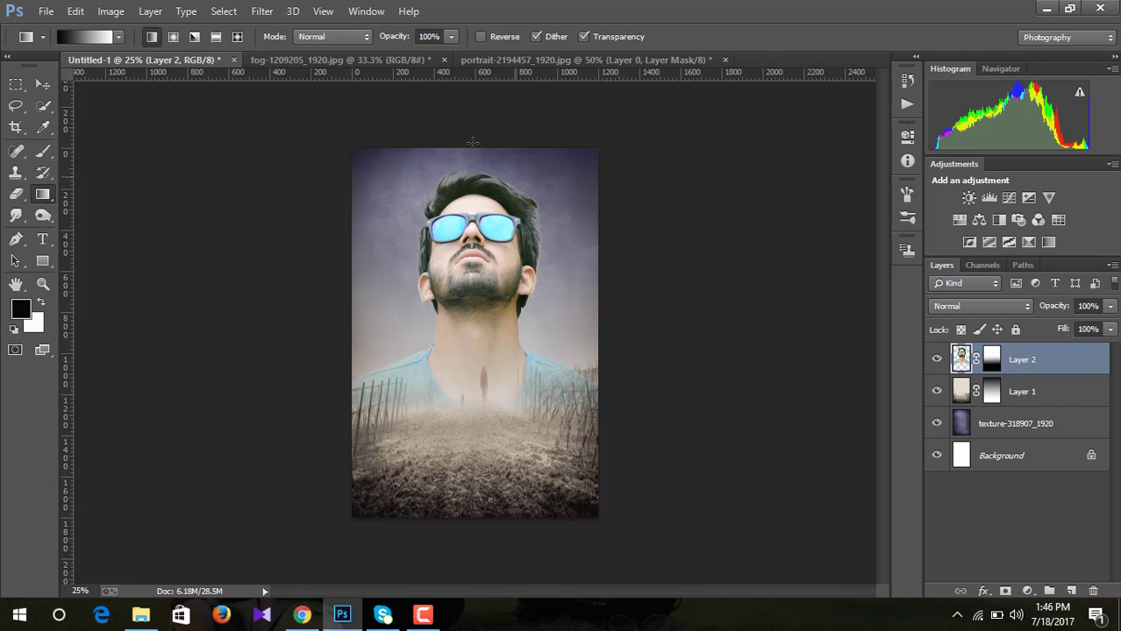
Step: Grade Layer 2 in Camera Raw: Contrast +78, Shadows -43, Blacks +31, Clarity +100, Vibrance +68
click(261, 10)
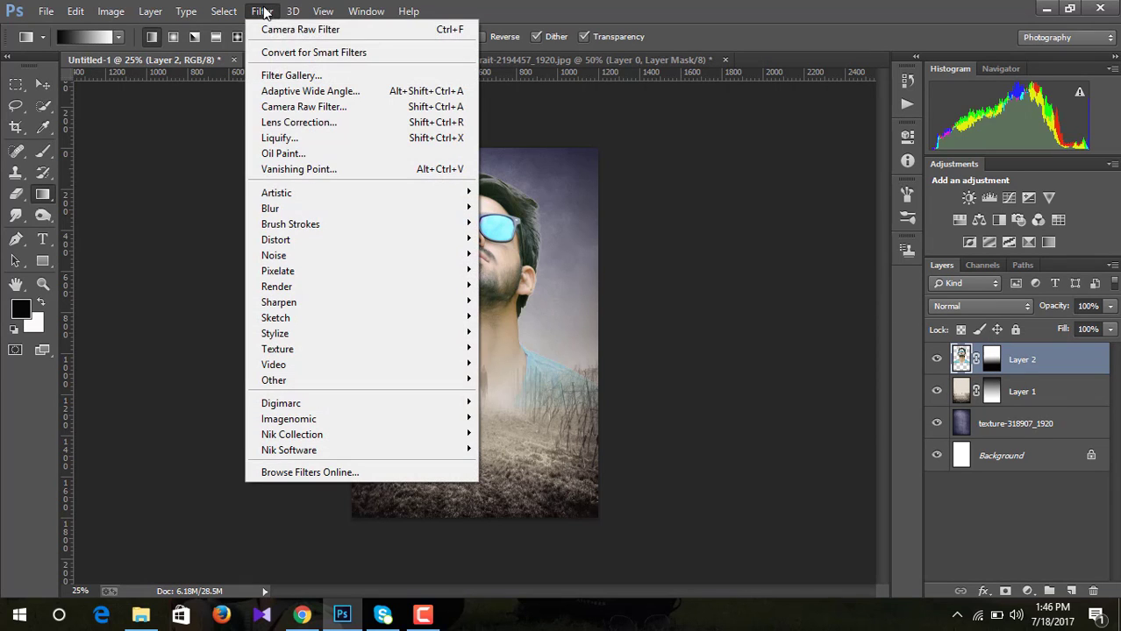
click(296, 106)
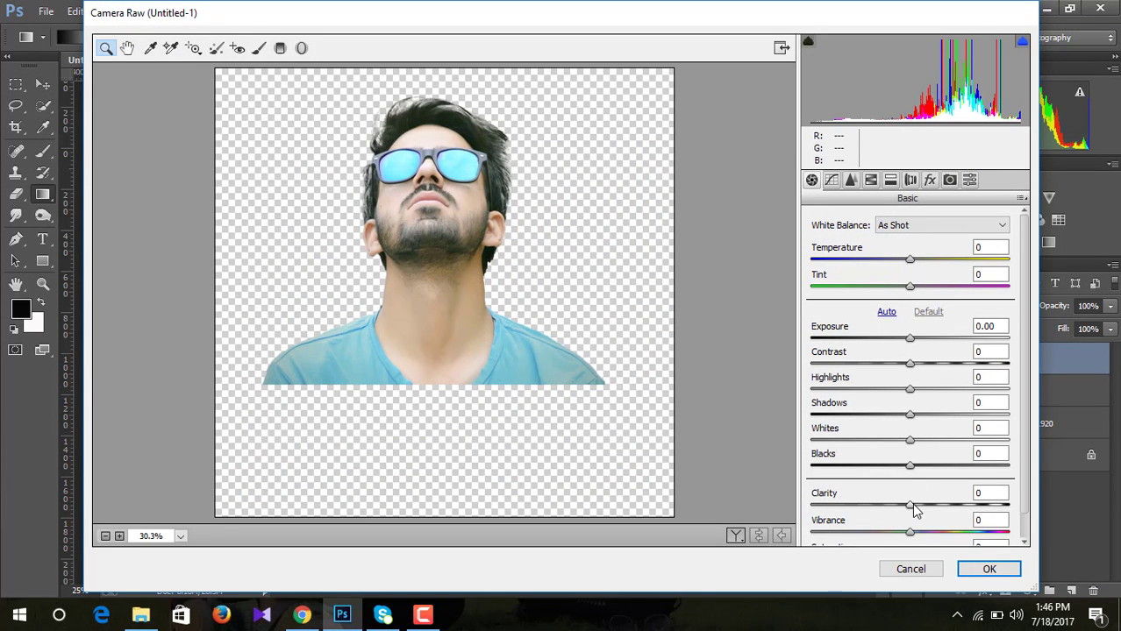
drag(919, 509, 1039, 499)
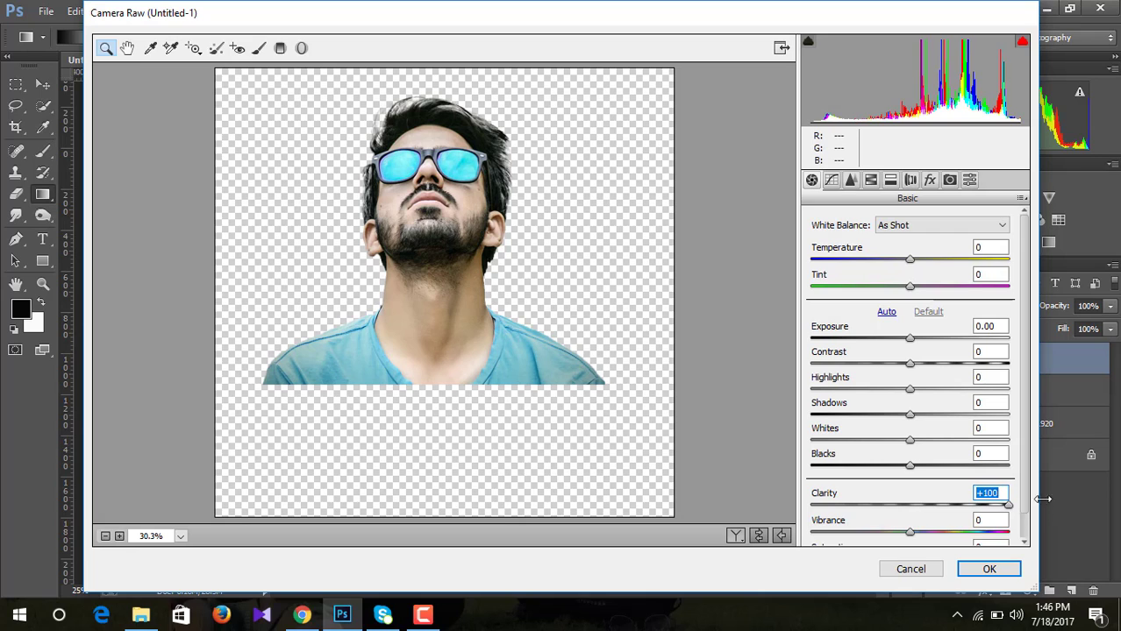
drag(912, 537, 935, 535)
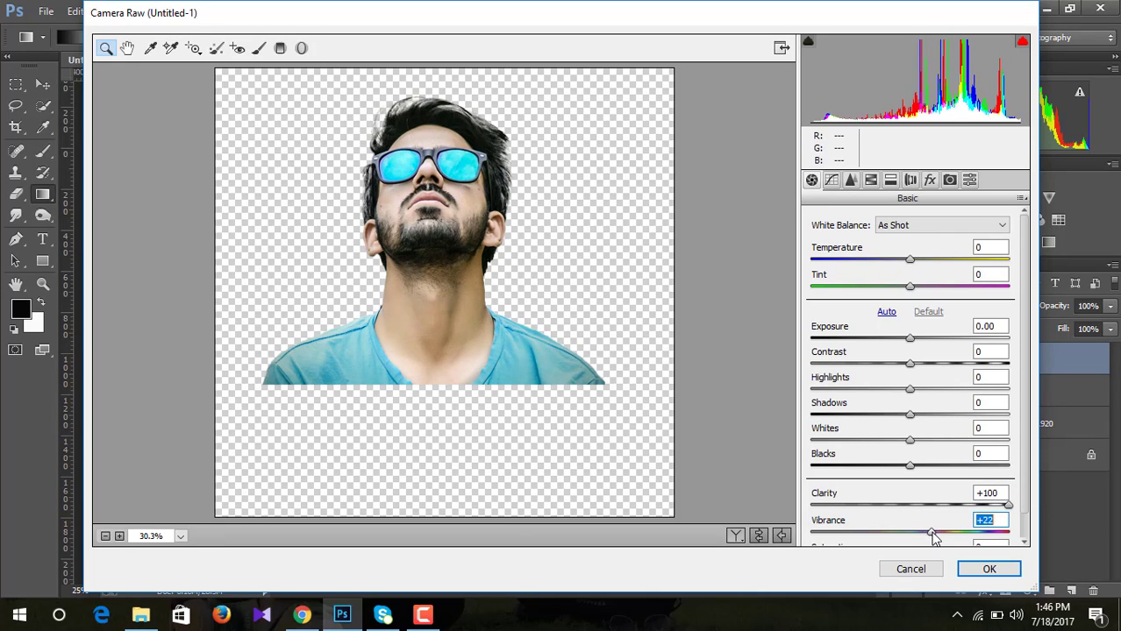
mouse_move(912, 392)
mouse_down()
mouse_move(863, 412)
mouse_move(903, 408)
mouse_up()
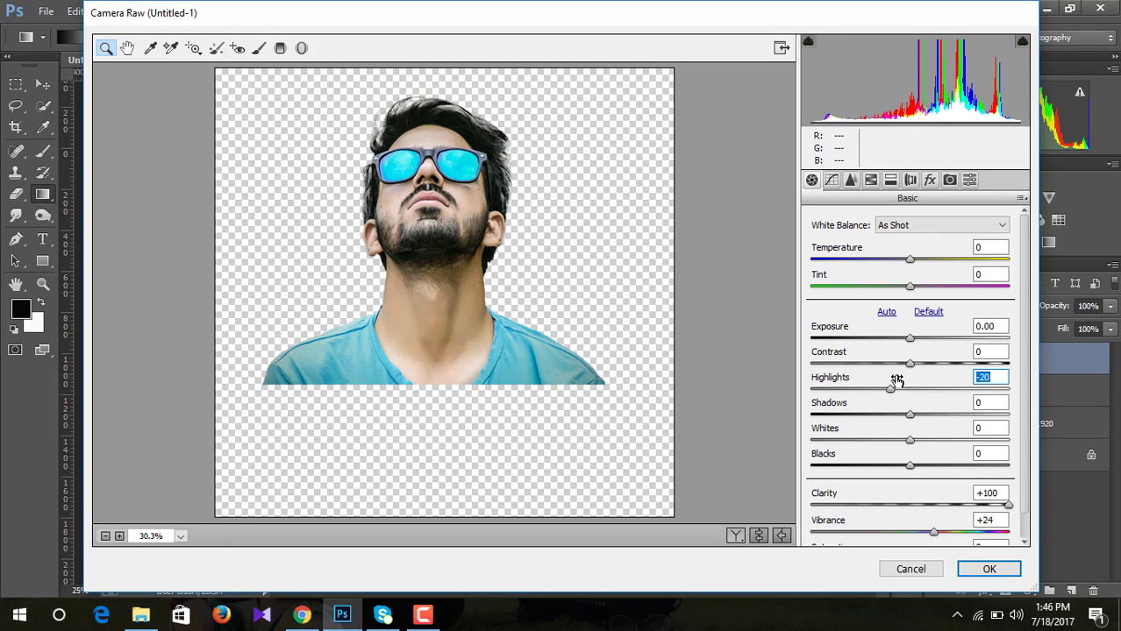
drag(909, 363, 986, 364)
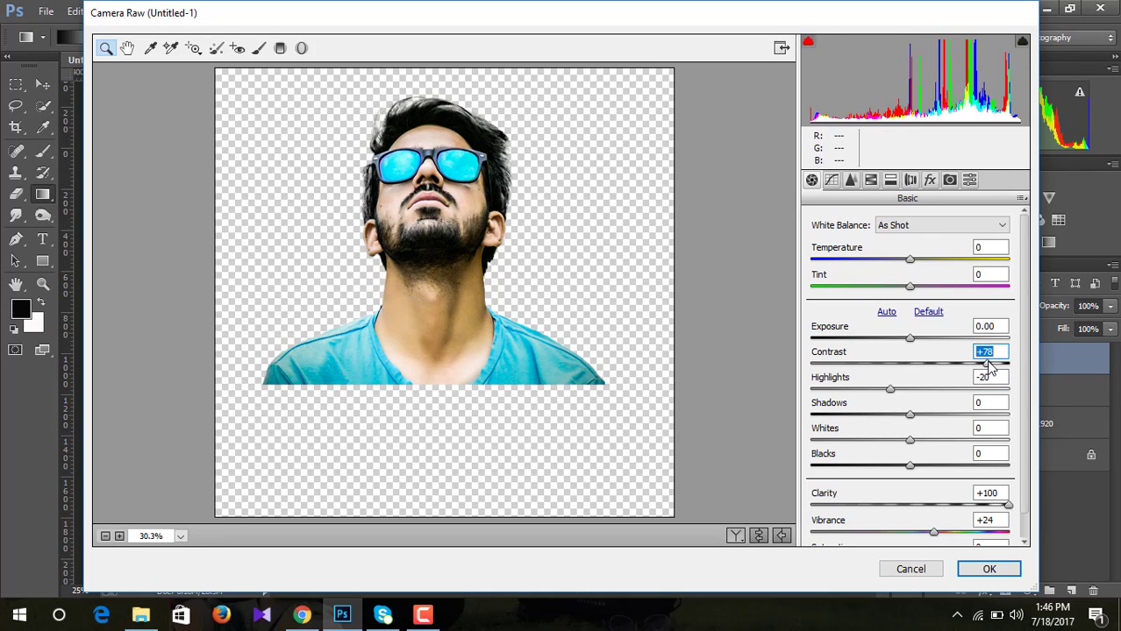
click(912, 423)
mouse_move(912, 424)
mouse_down()
mouse_move(869, 427)
mouse_move(937, 399)
mouse_up()
click(897, 395)
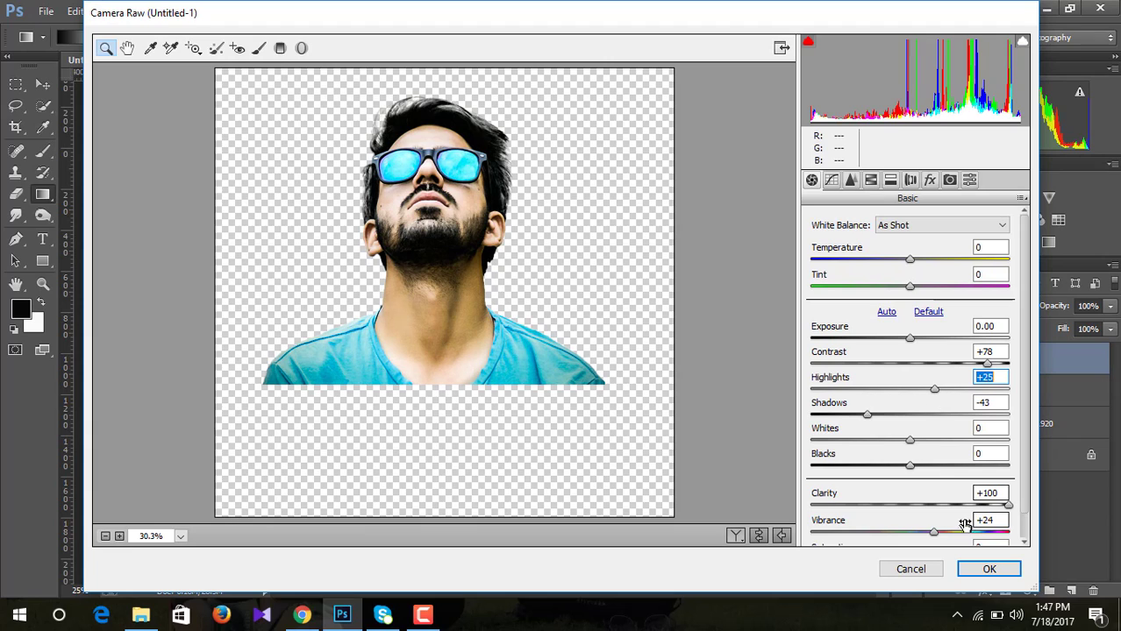
drag(909, 465, 940, 466)
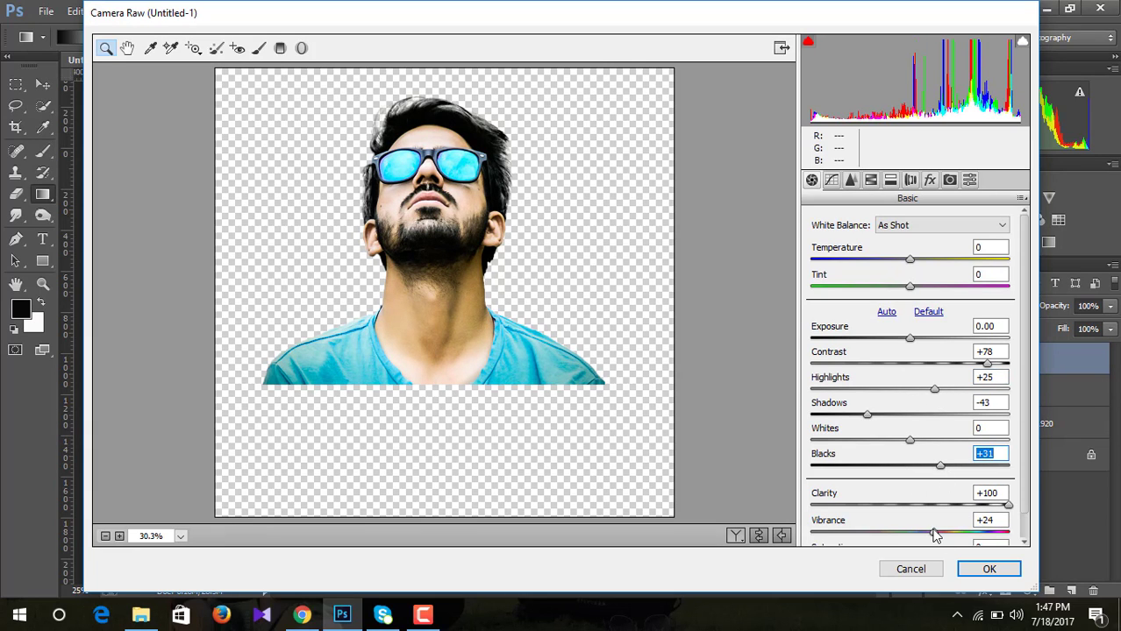
drag(933, 532, 980, 530)
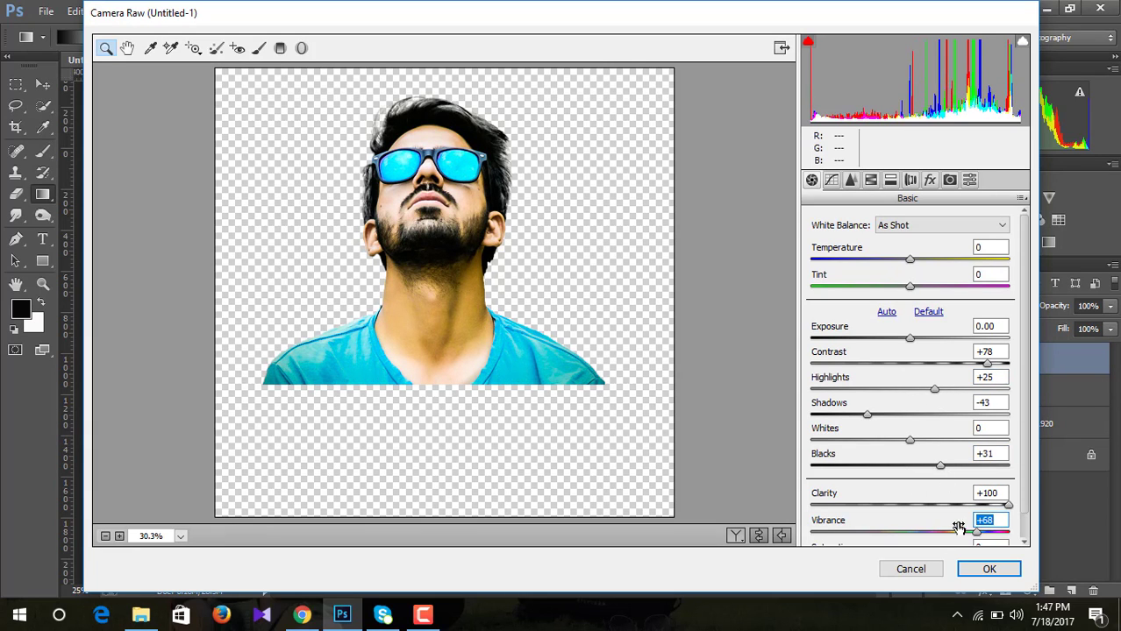
click(989, 569)
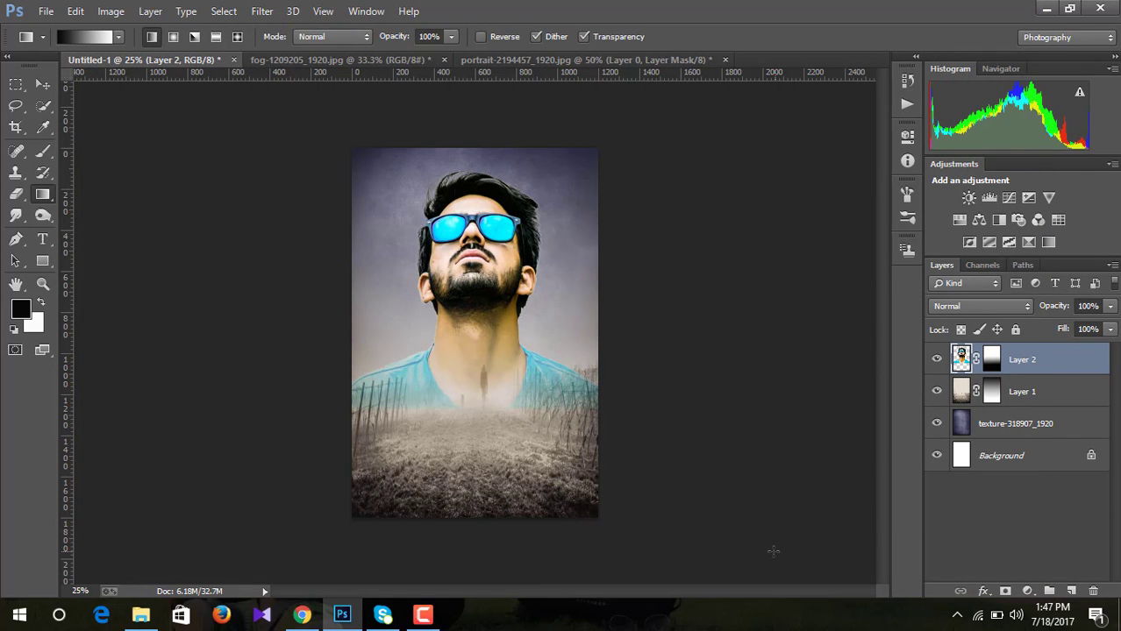
Step: Redraw Layer 2's mask gradient from the fog up toward the face until neck and chest blend softly
click(990, 360)
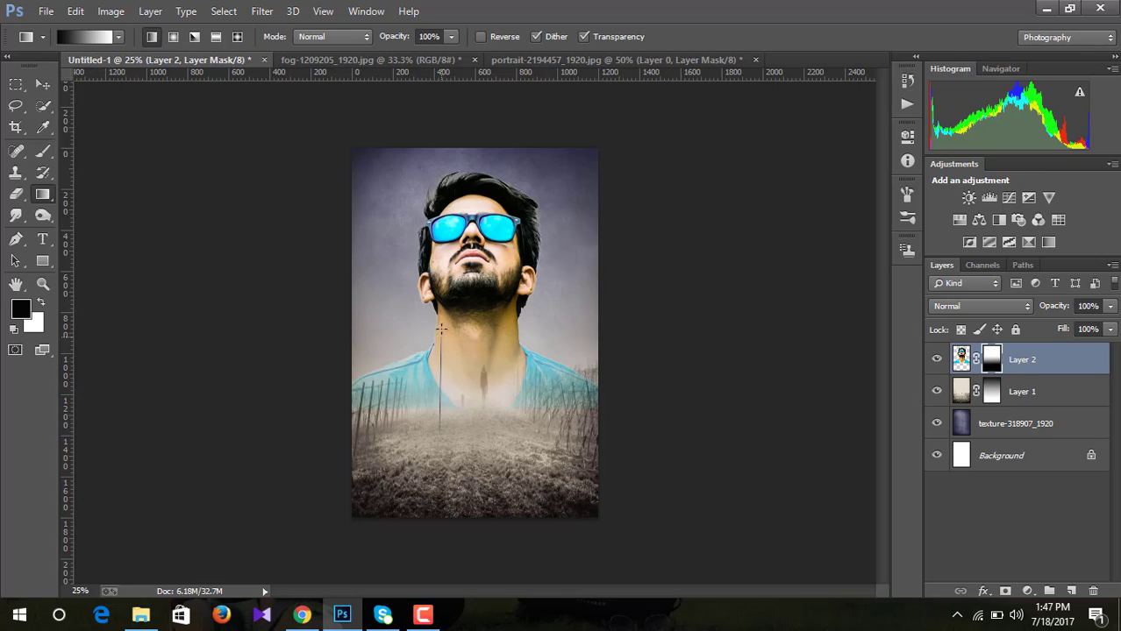
drag(441, 428, 441, 317)
drag(479, 438, 481, 242)
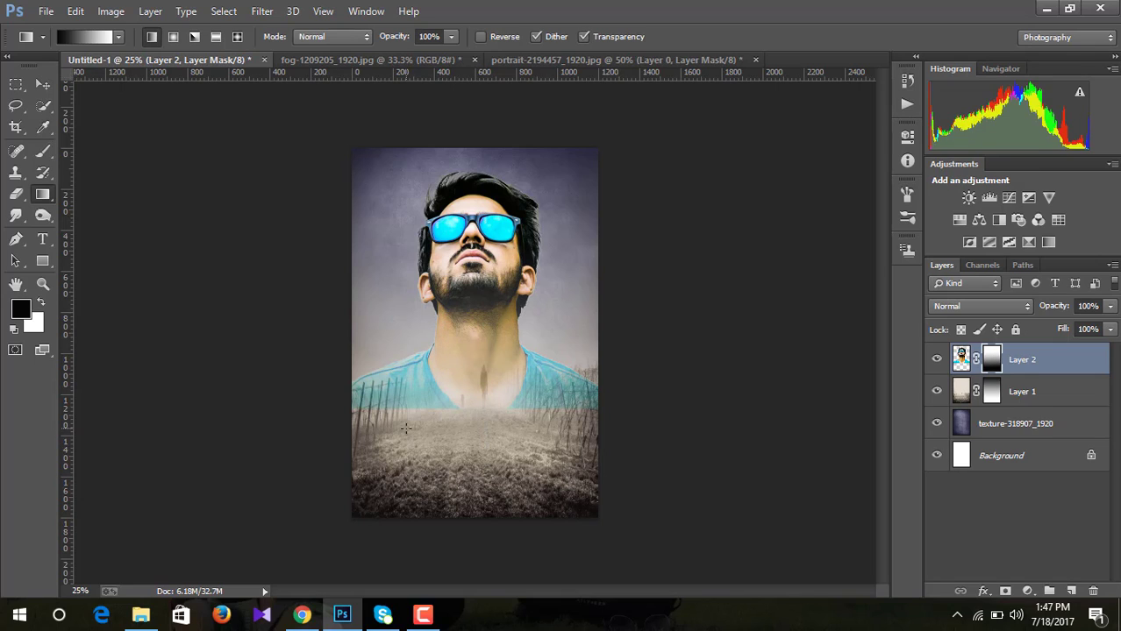
mouse_move(373, 439)
mouse_down()
mouse_move(382, 256)
mouse_move(382, 286)
mouse_up()
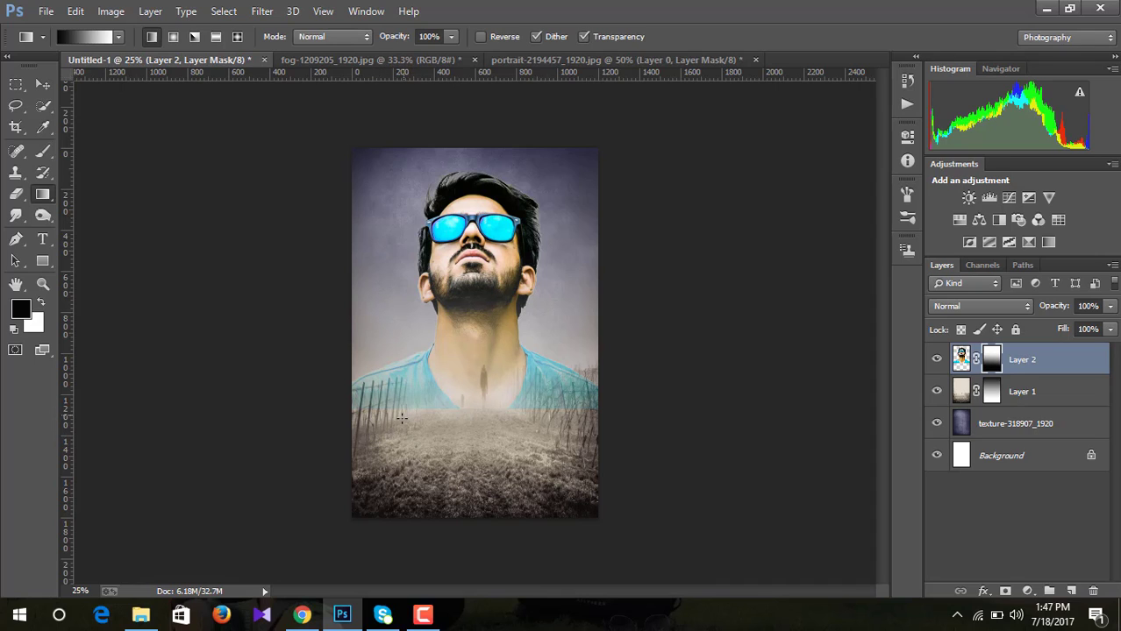
drag(407, 354, 404, 383)
drag(471, 496, 472, 253)
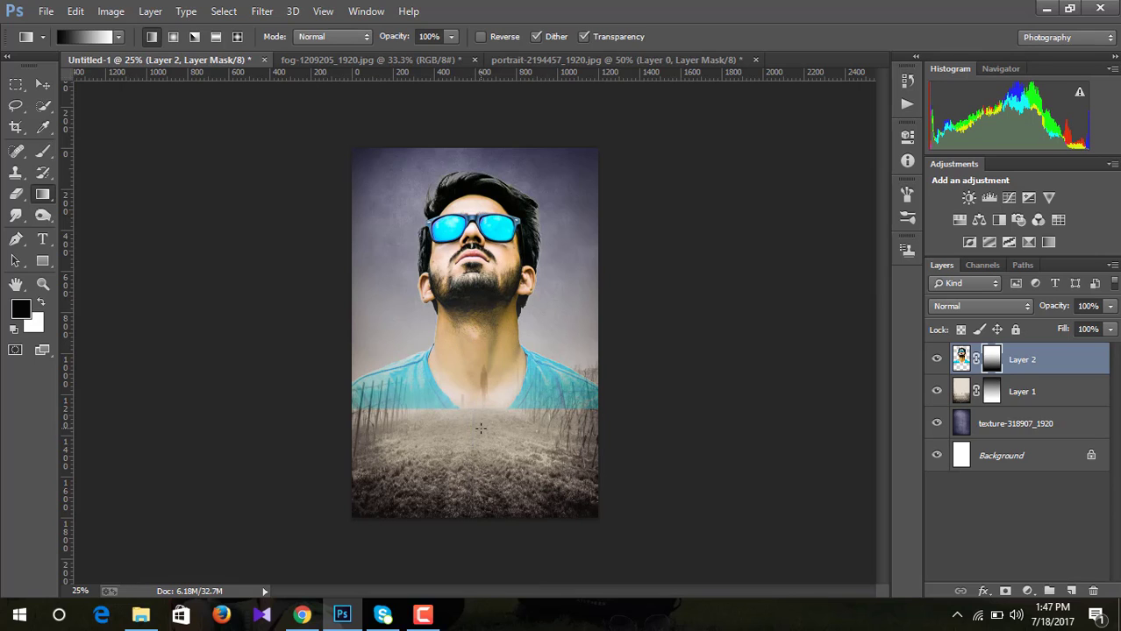
drag(480, 272, 480, 303)
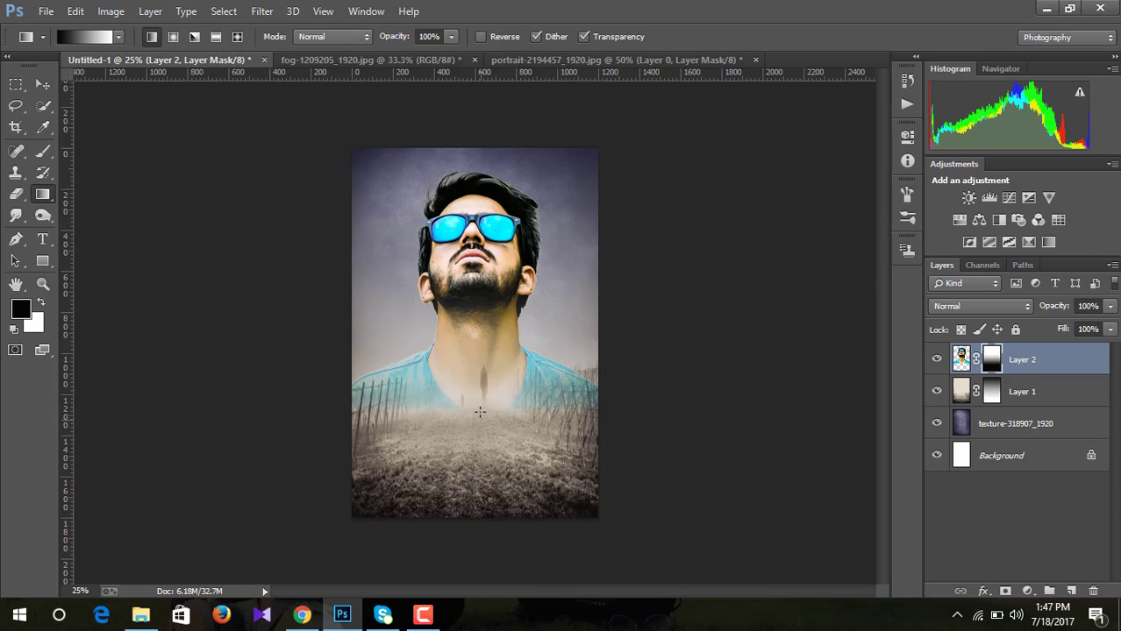
drag(480, 411, 479, 256)
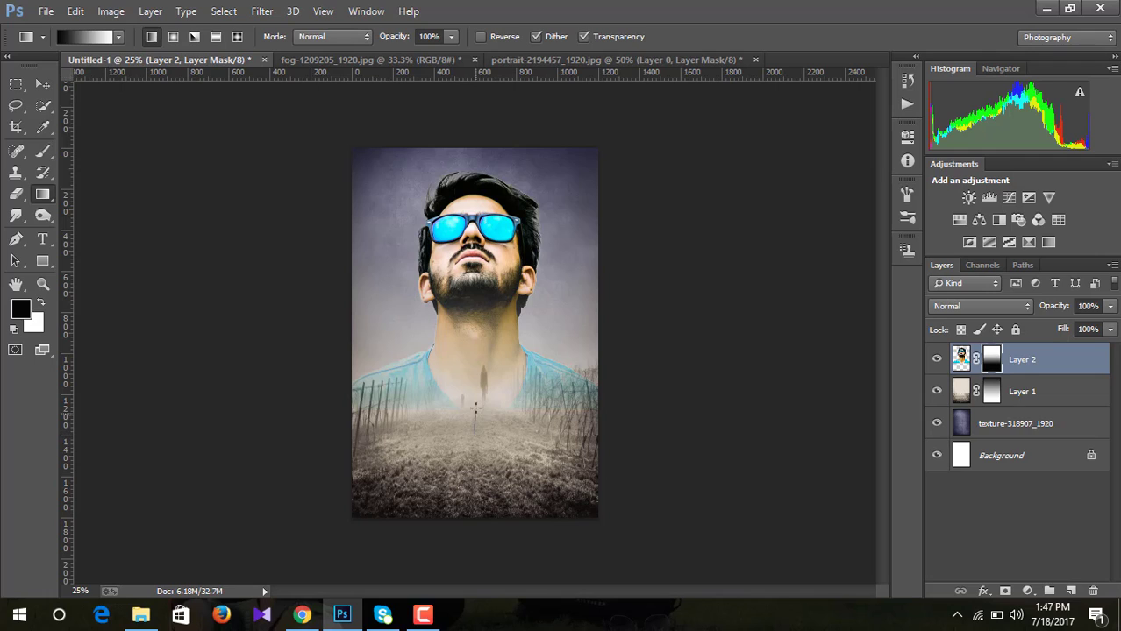
drag(475, 408, 472, 267)
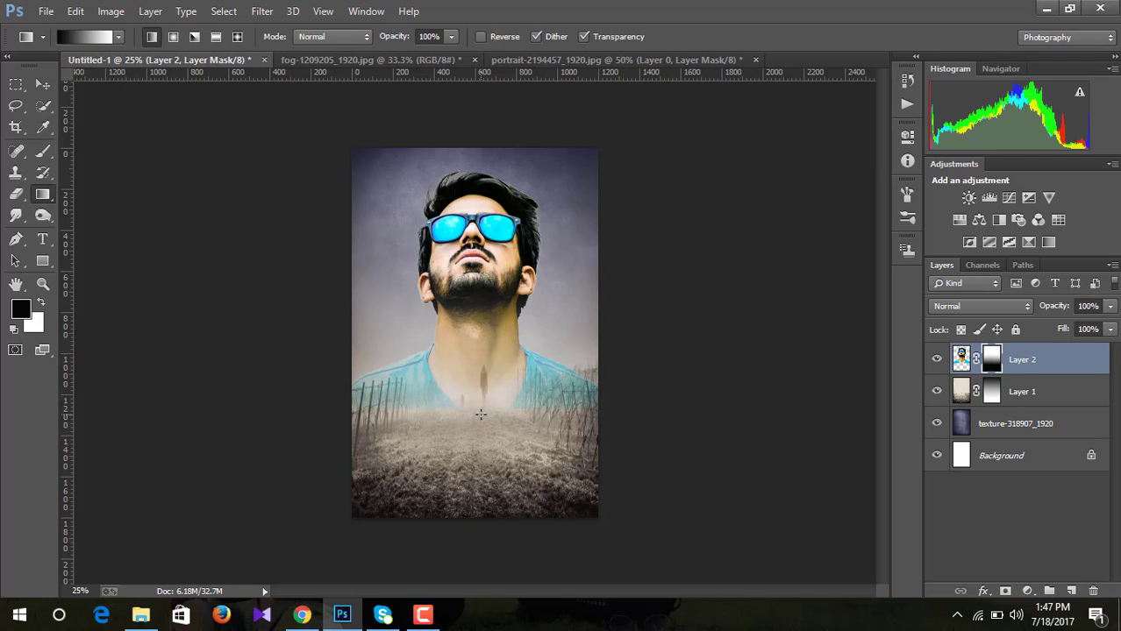
drag(480, 313, 482, 379)
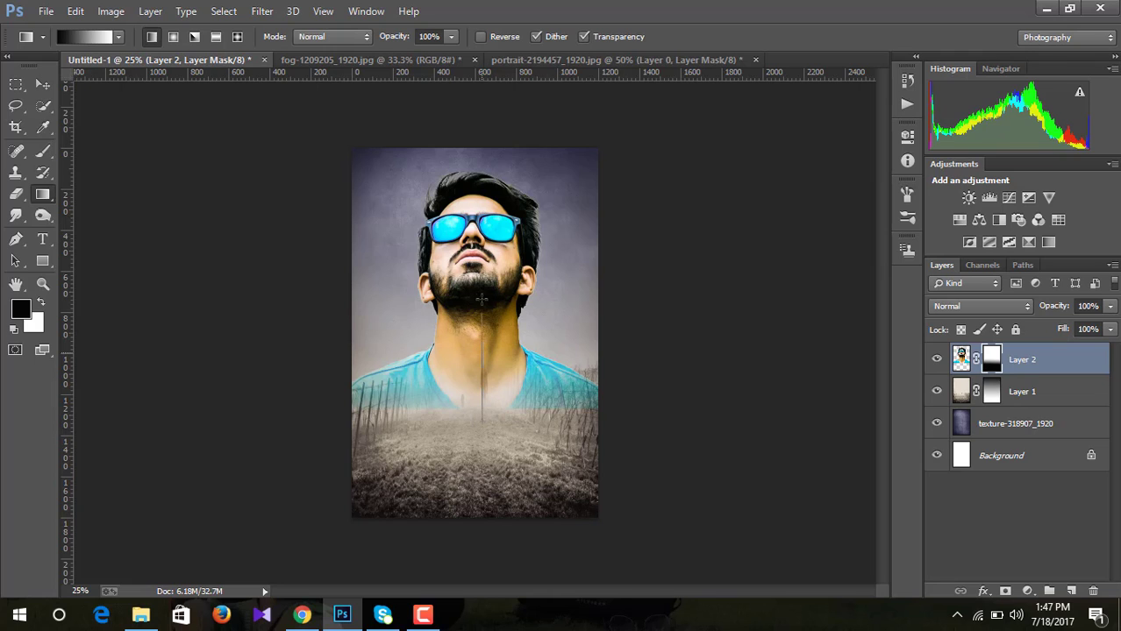
drag(482, 423, 480, 298)
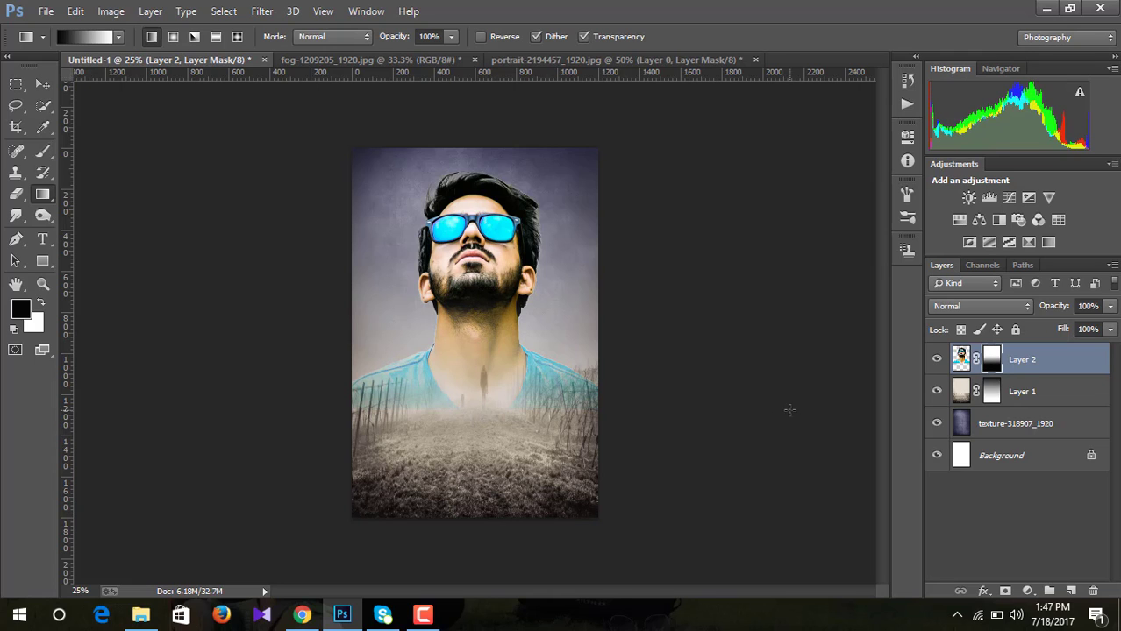
Step: Merge the texture layer down, then Merge Visible into one Background layer
right_click(995, 426)
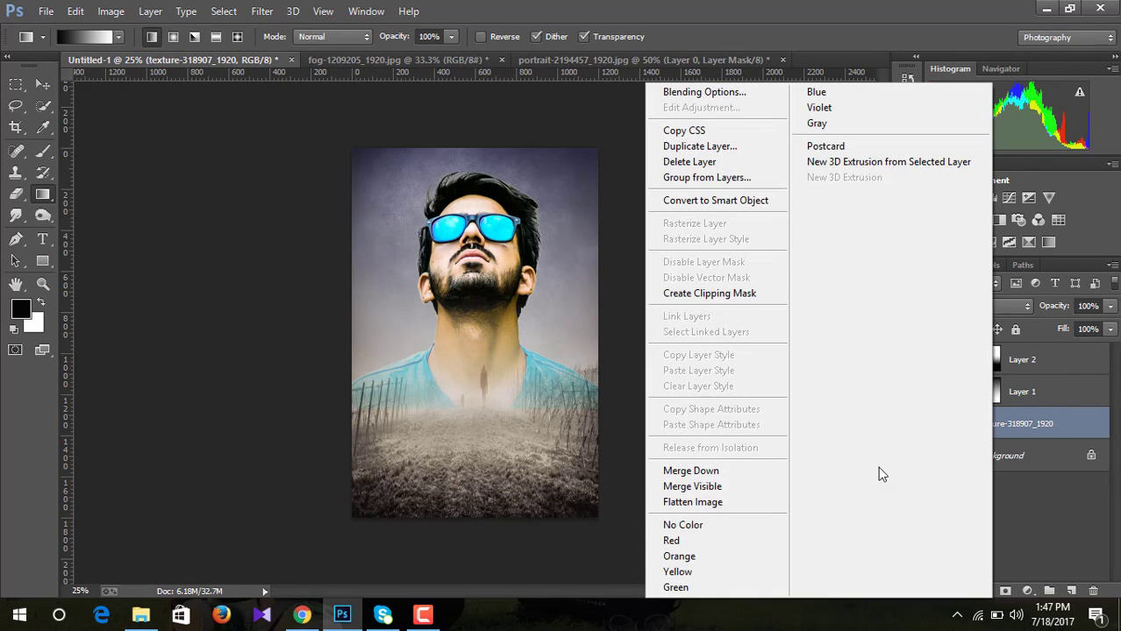
click(711, 470)
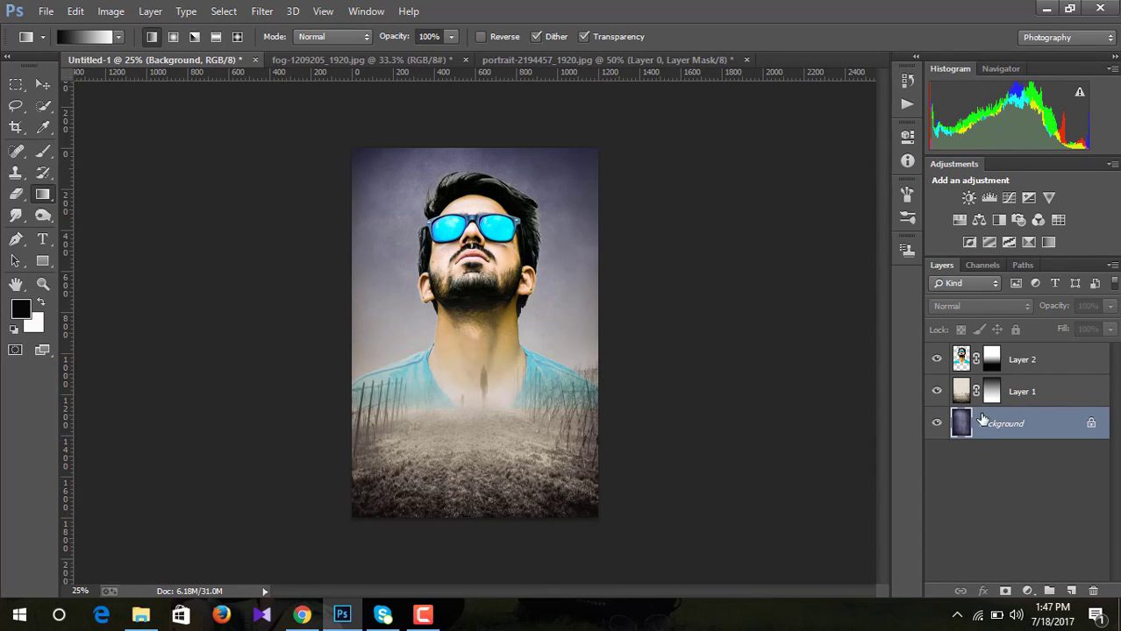
right_click(1066, 425)
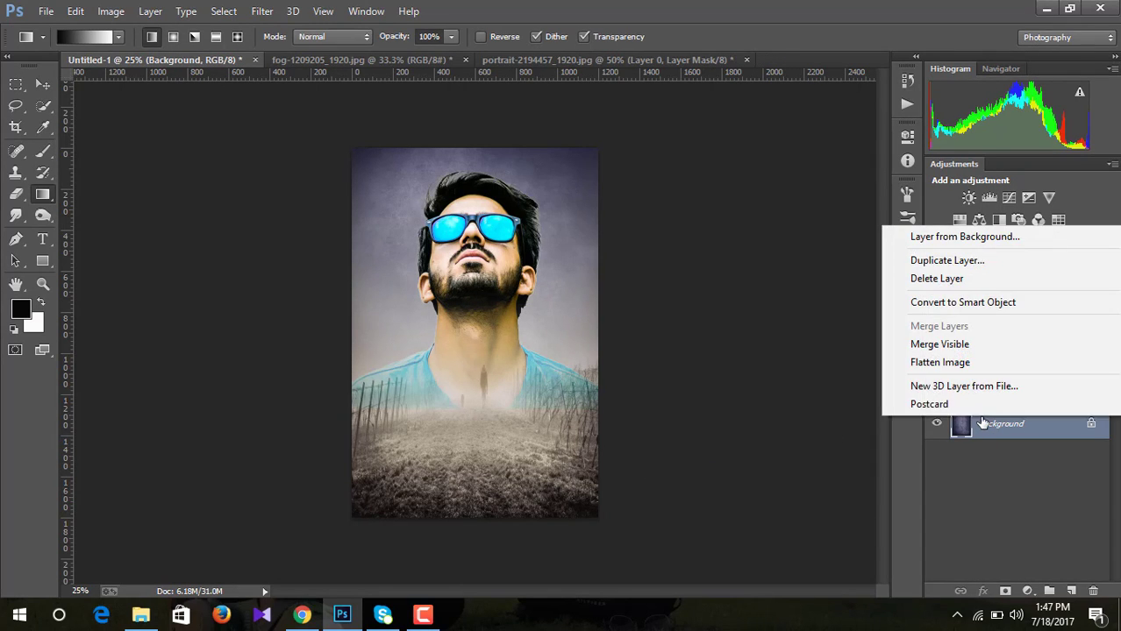
click(1094, 426)
right_click(1054, 428)
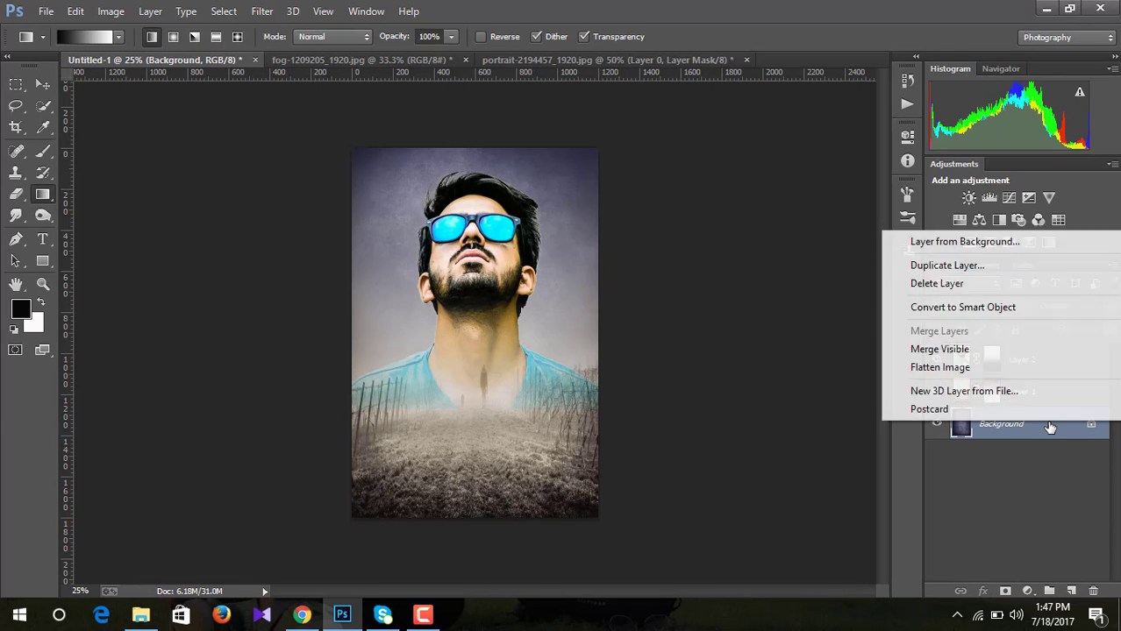
click(952, 352)
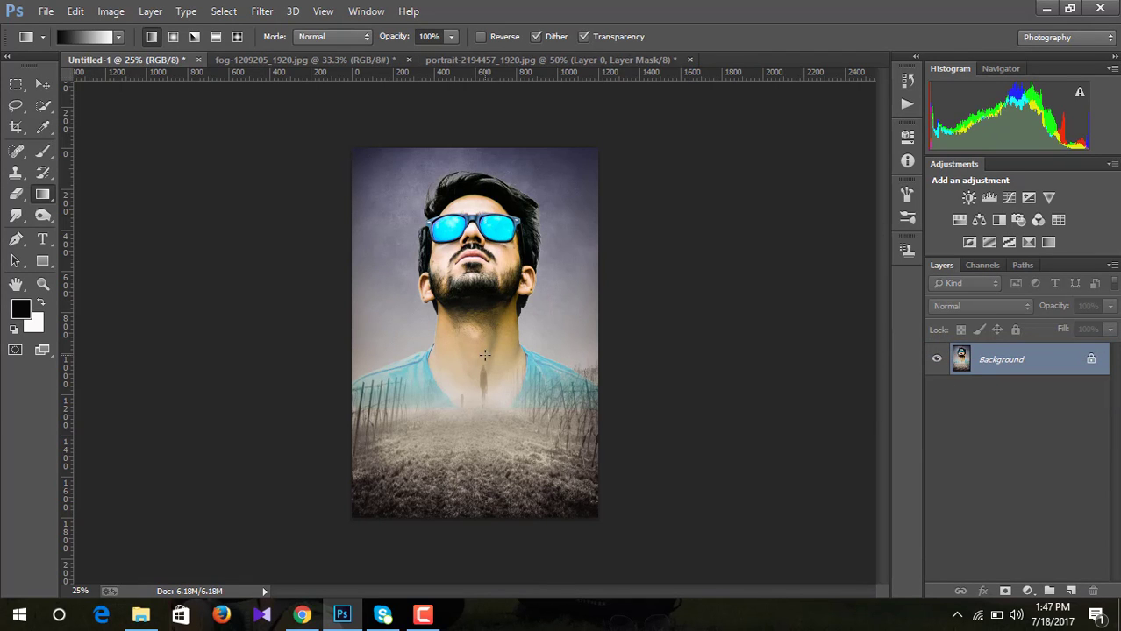
Step: Unlock the Background as Layer 0, place the BAD BOY logo lower down, and set it to Screen
click(1090, 359)
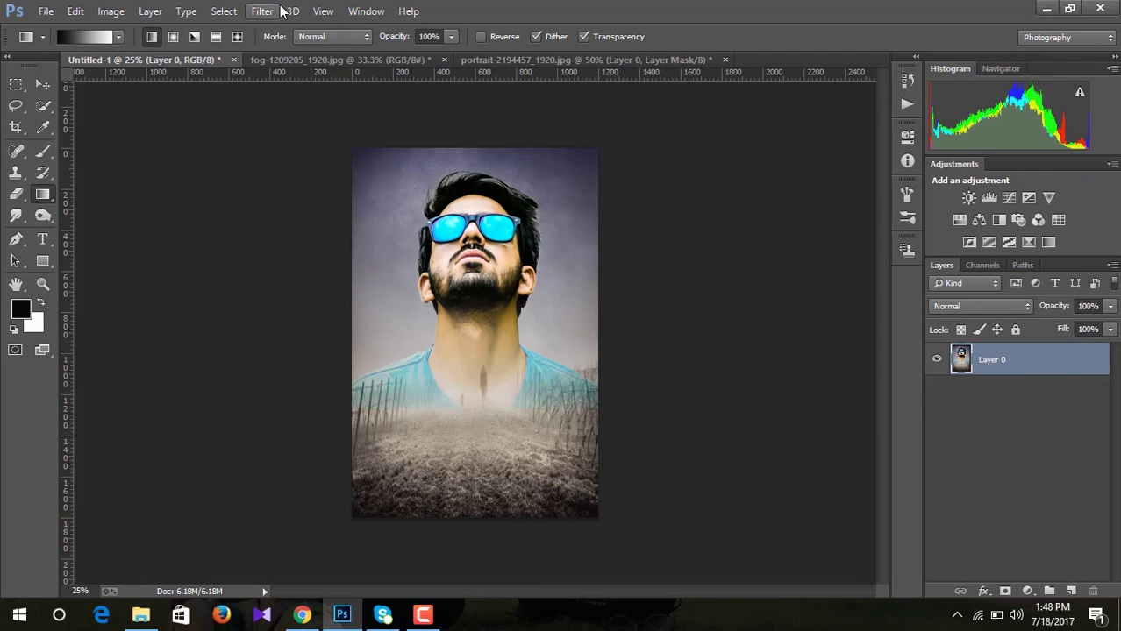
click(44, 12)
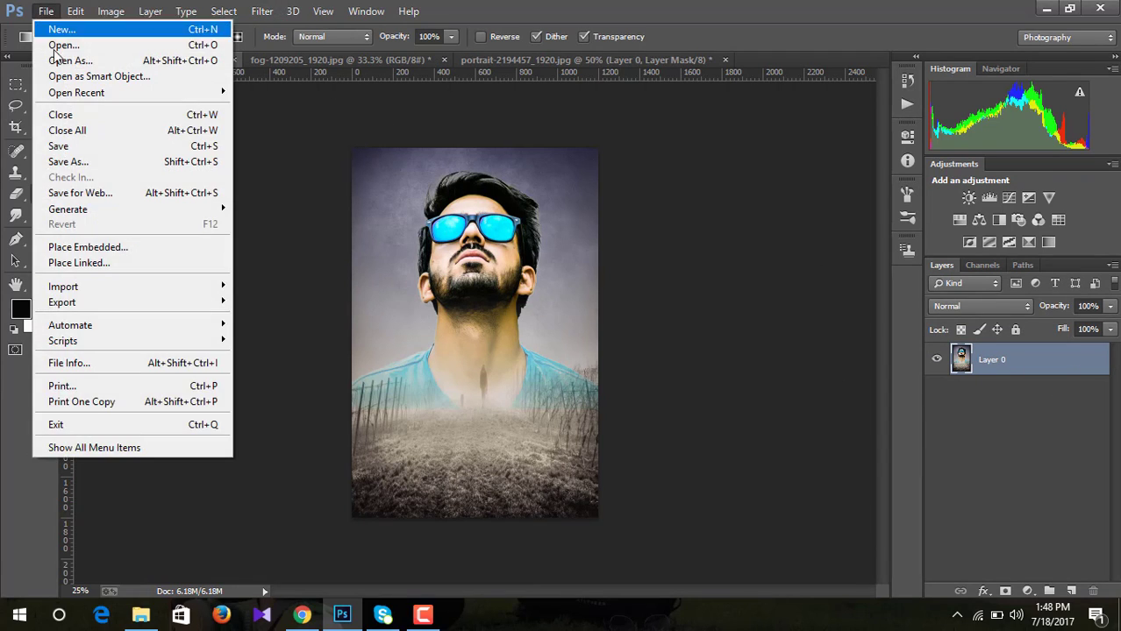
click(79, 263)
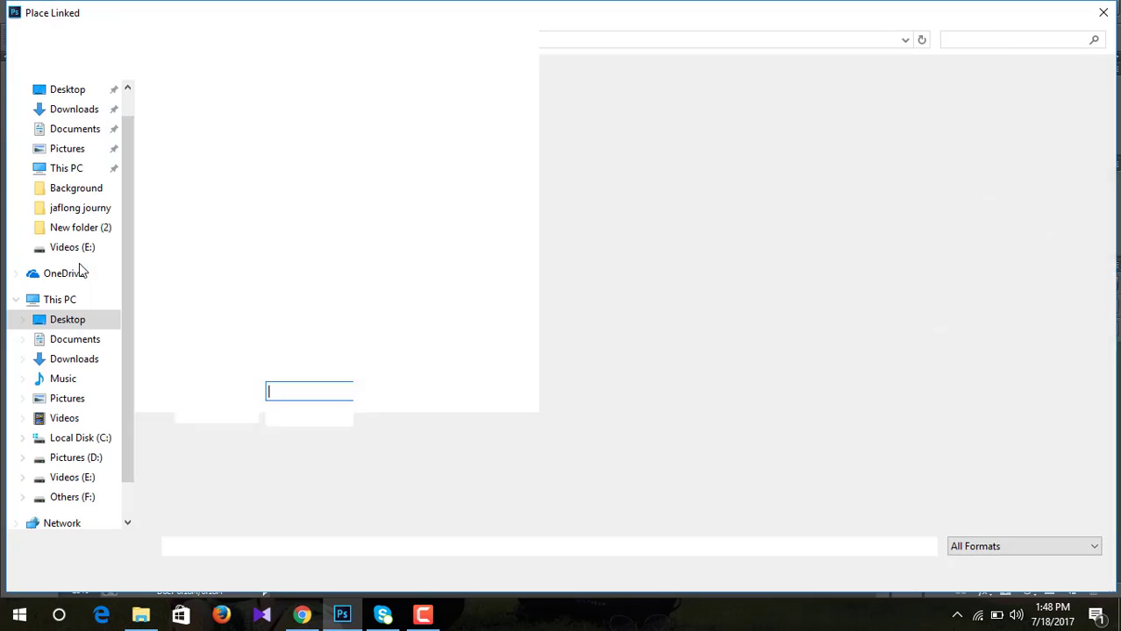
click(214, 253)
double_click(214, 252)
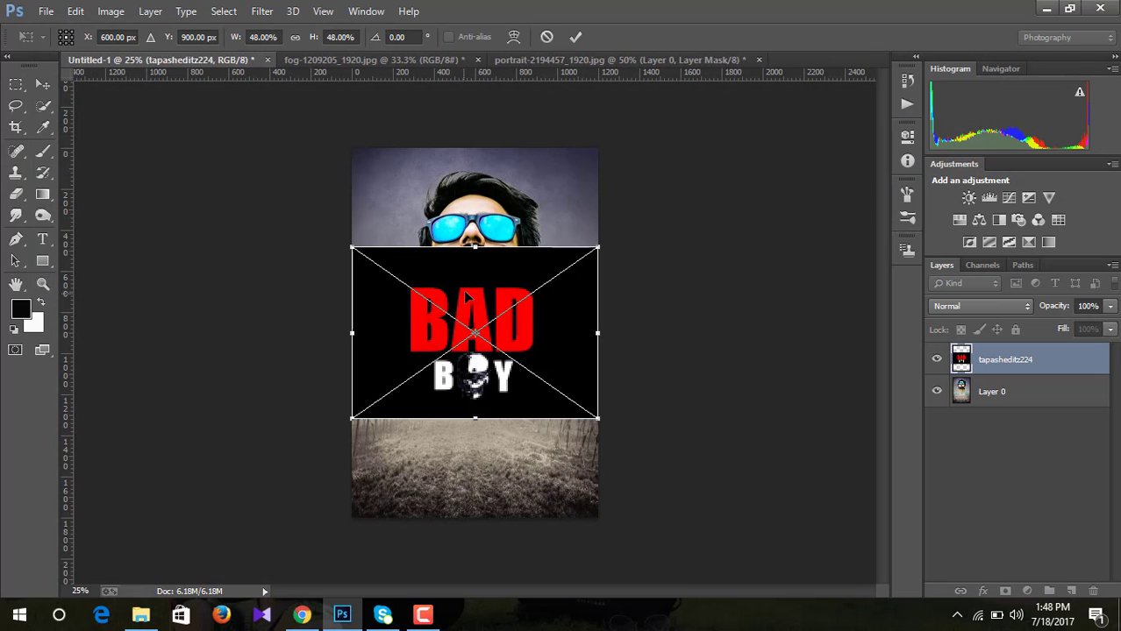
drag(464, 293, 477, 381)
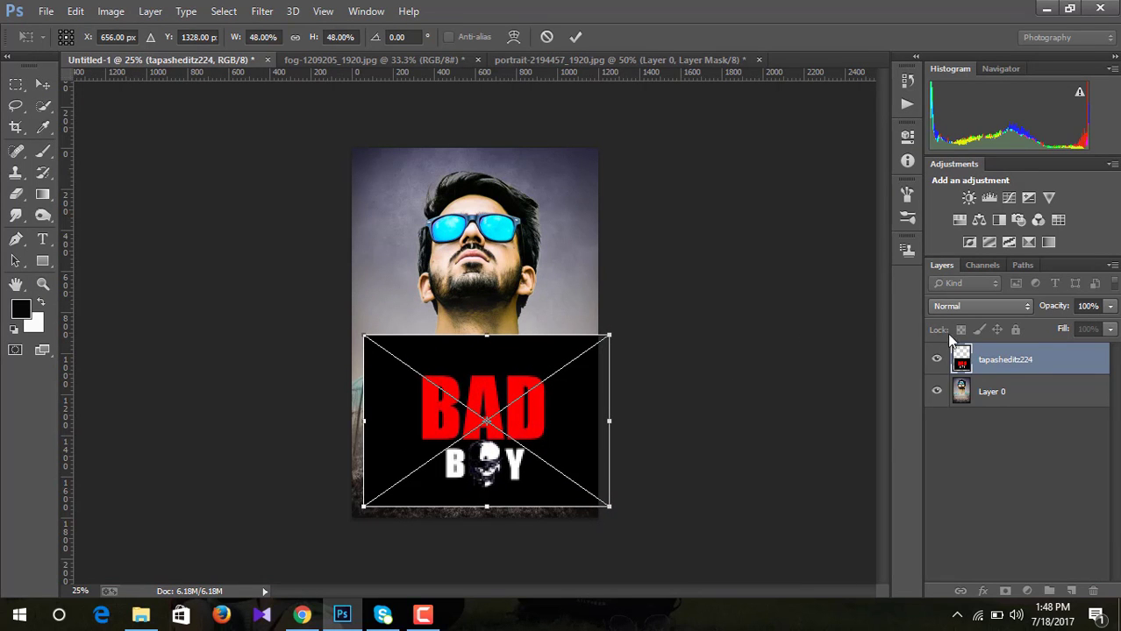
click(1022, 309)
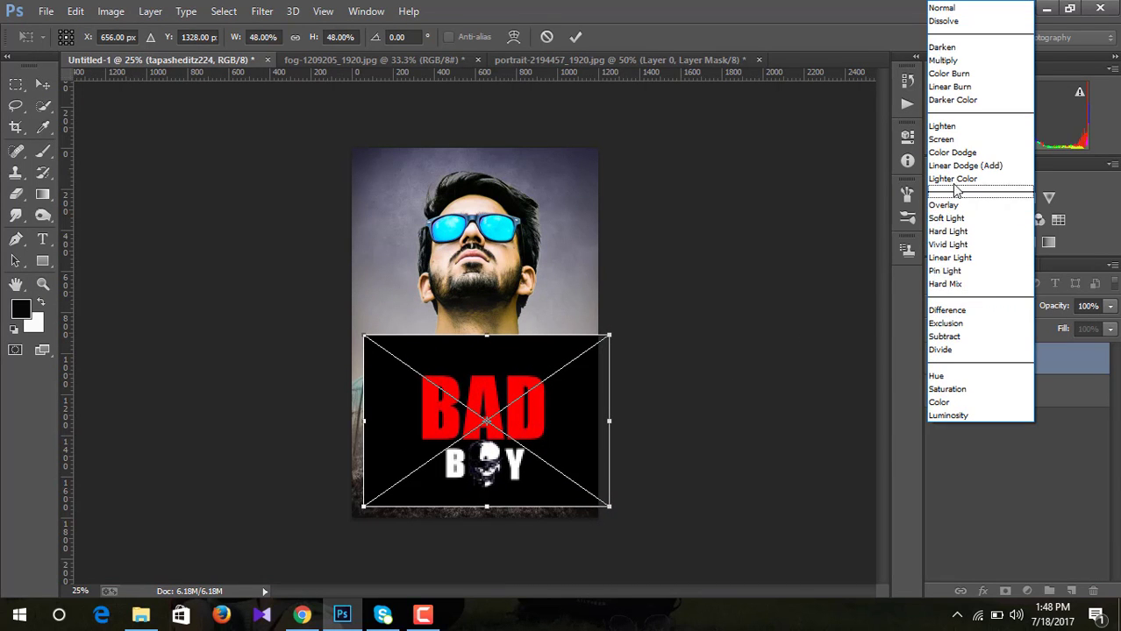
click(945, 138)
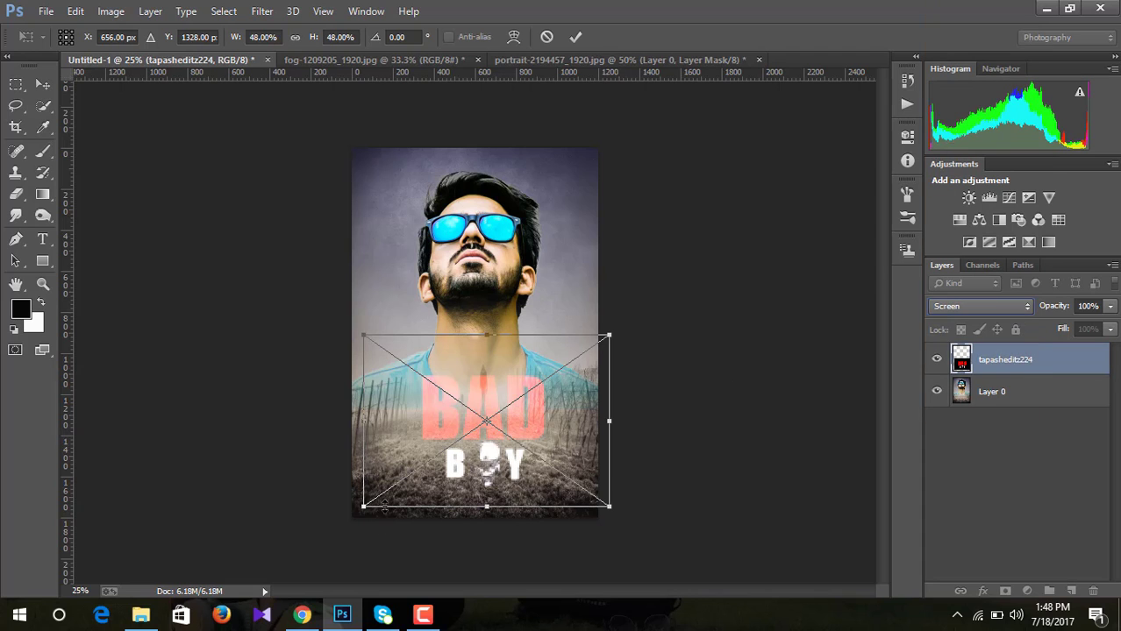
Step: Resize and reposition the BAD BOY logo across the lower foggy field and commit it
drag(365, 505, 340, 537)
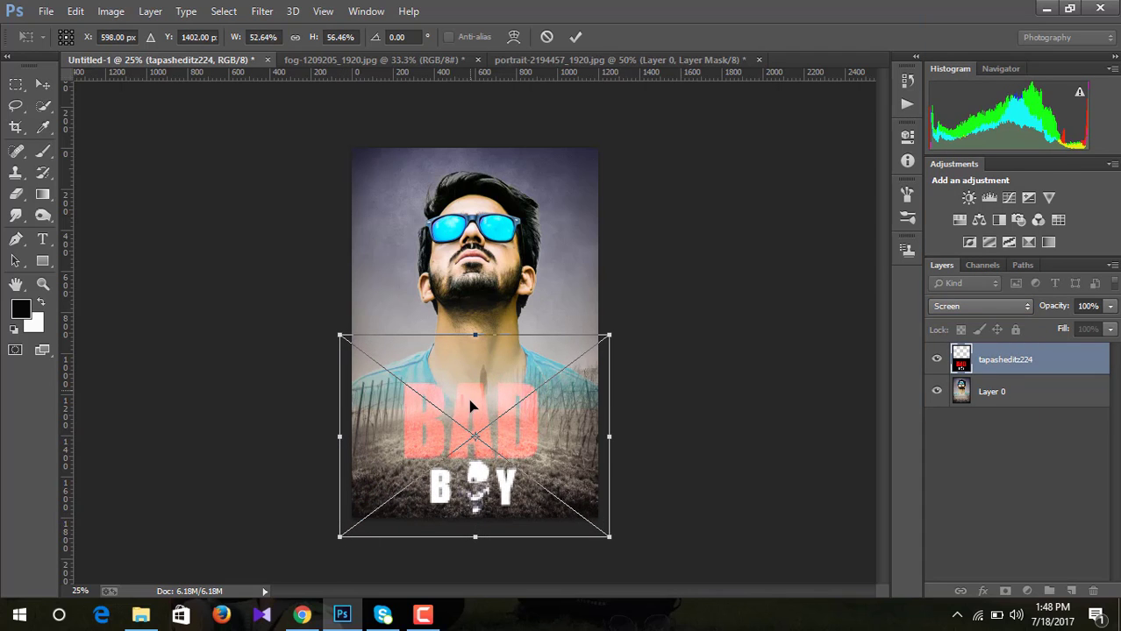
drag(471, 405, 471, 421)
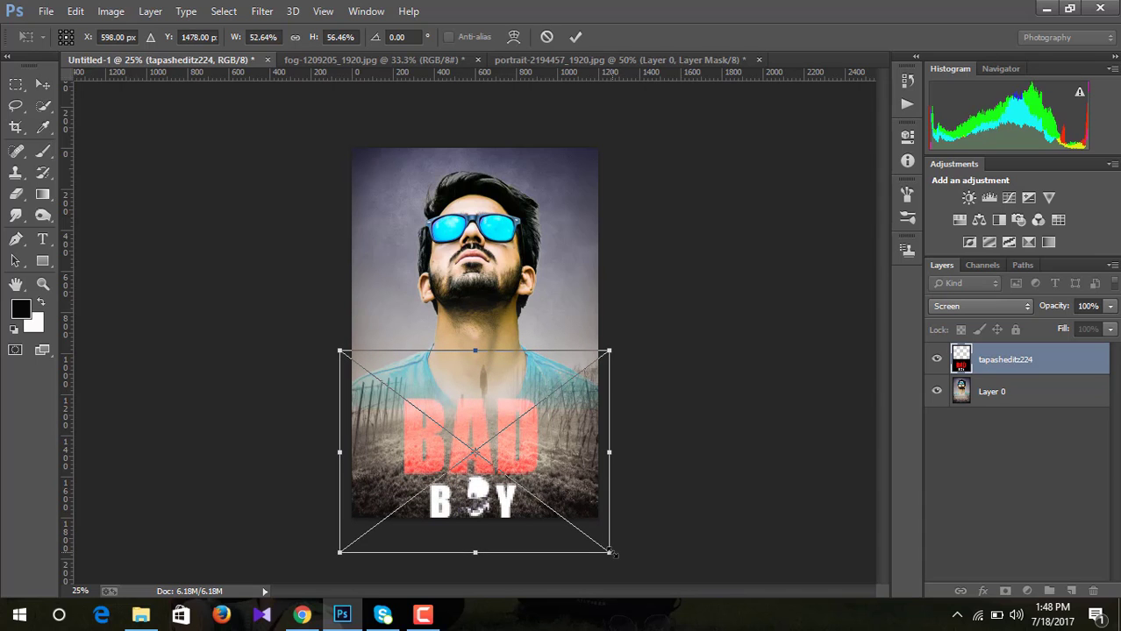
drag(611, 553, 600, 519)
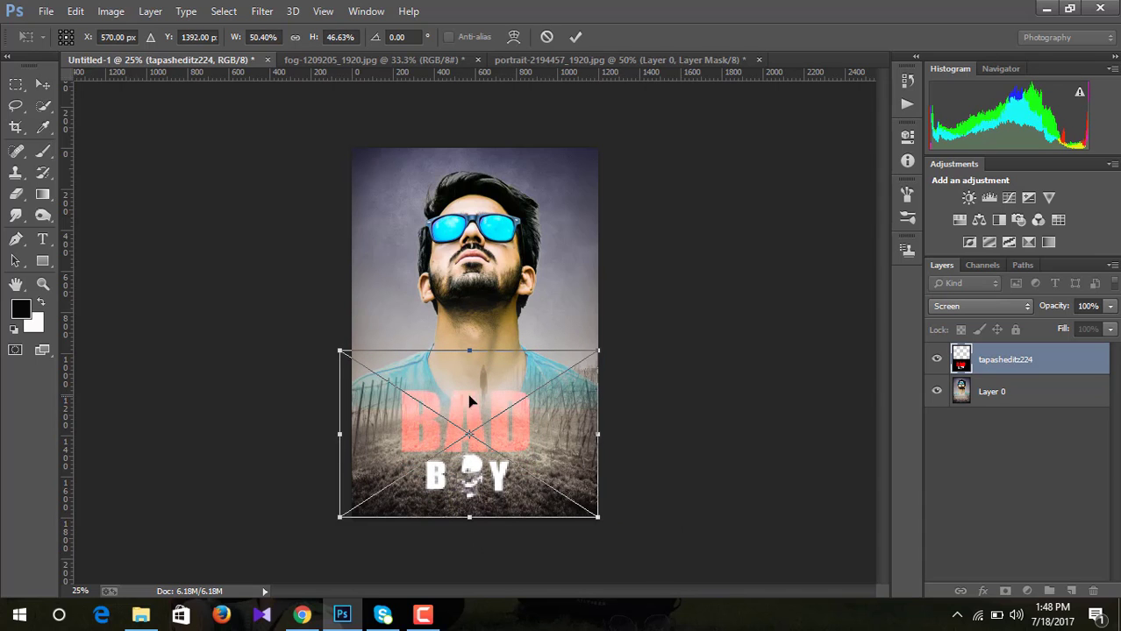
drag(469, 401, 481, 418)
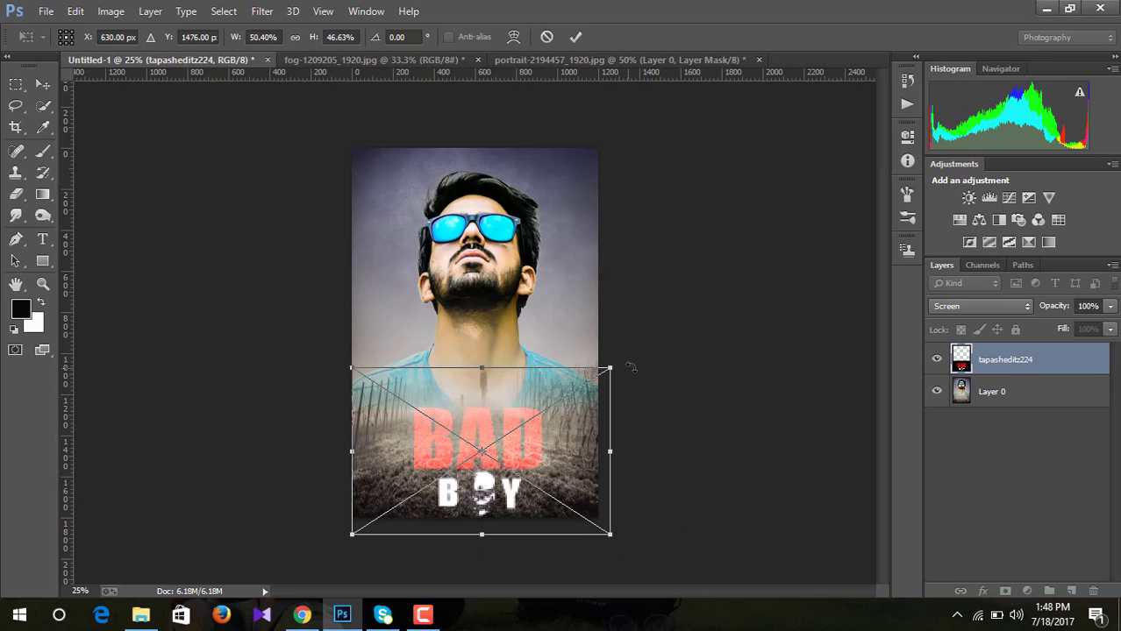
drag(609, 368, 610, 386)
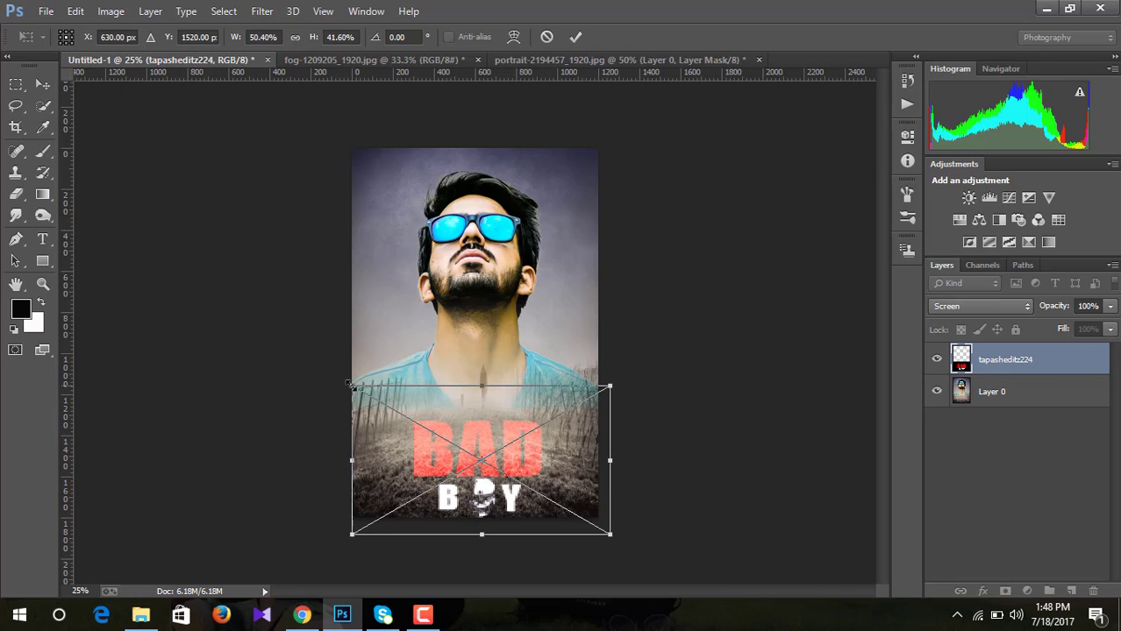
drag(348, 383, 334, 379)
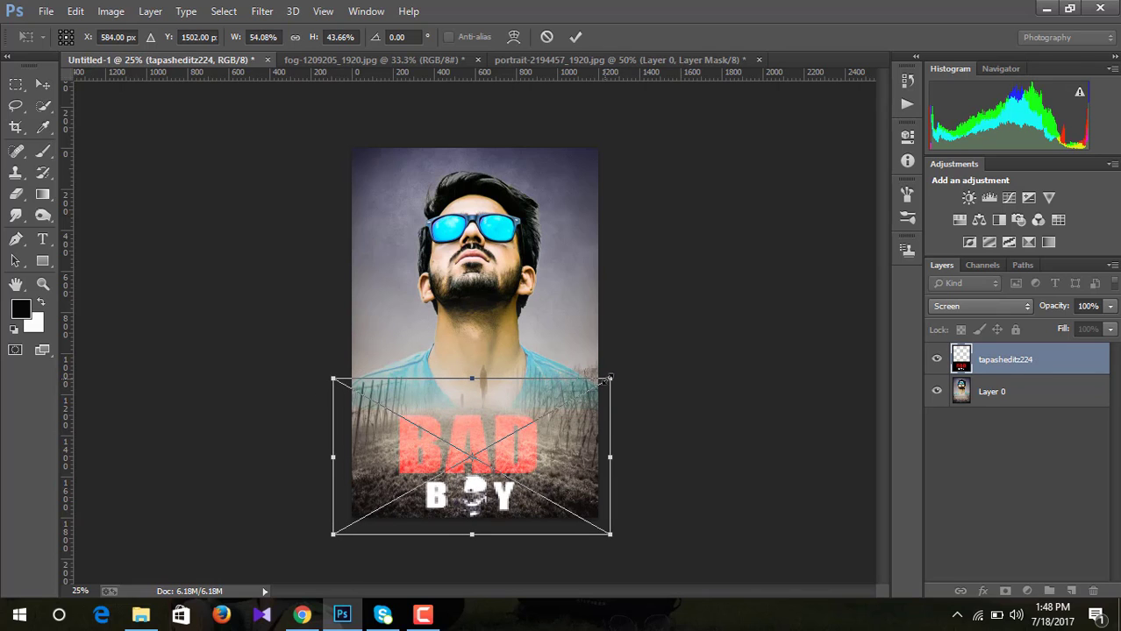
drag(610, 379, 616, 367)
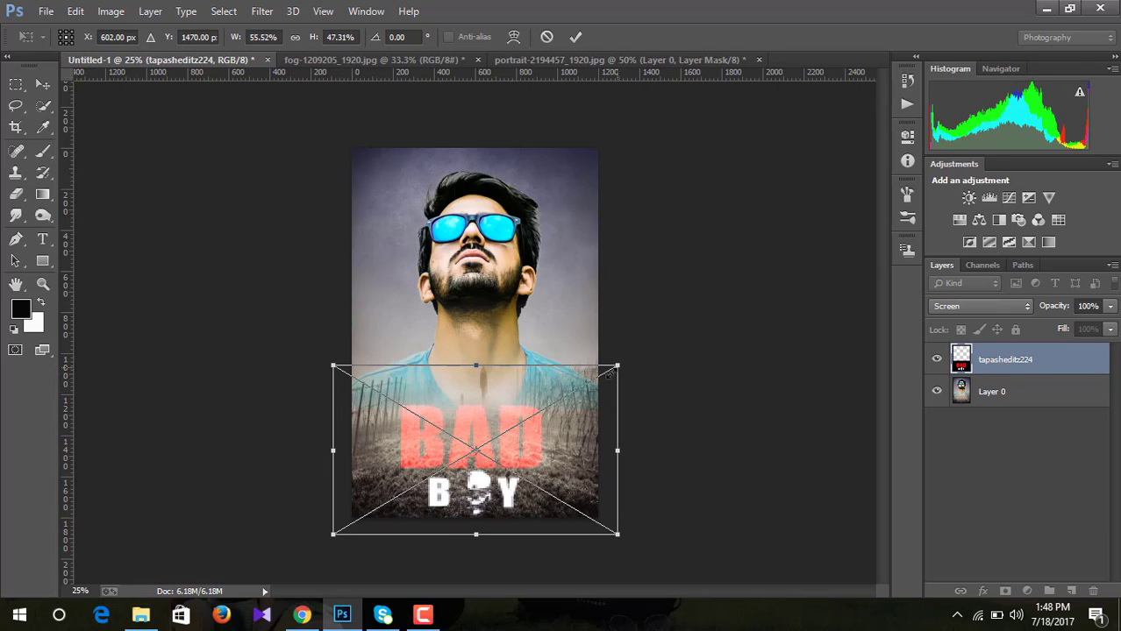
drag(617, 534, 616, 527)
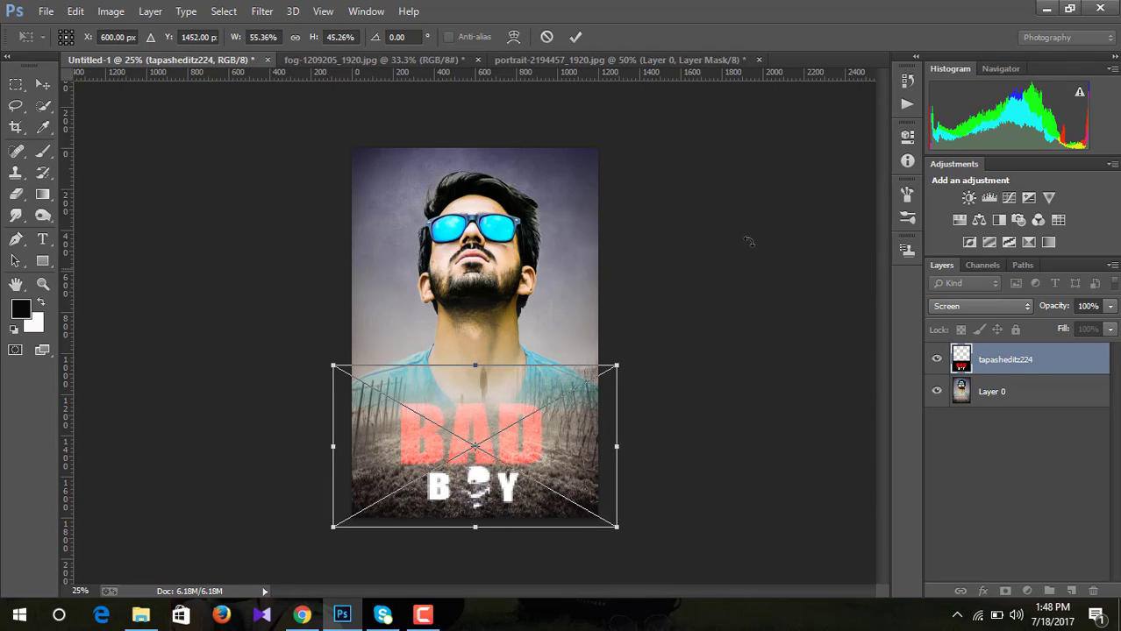
key(g)
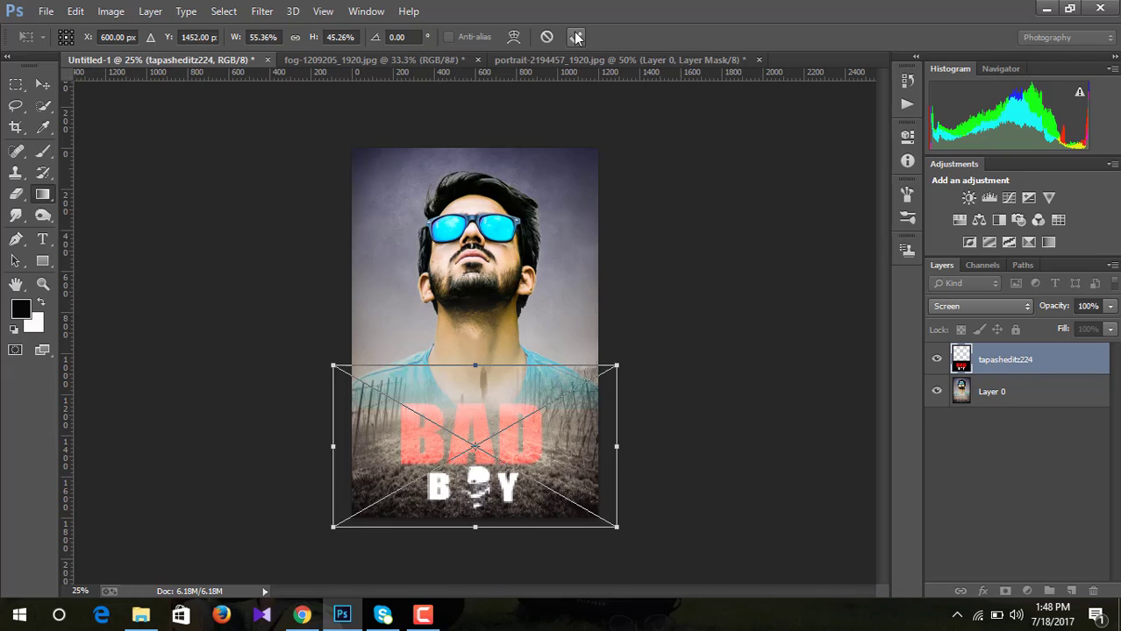
key(Return)
Step: Merge the logo into Layer 0, then in Camera Raw set Clarity +64 and Blacks -43
right_click(969, 393)
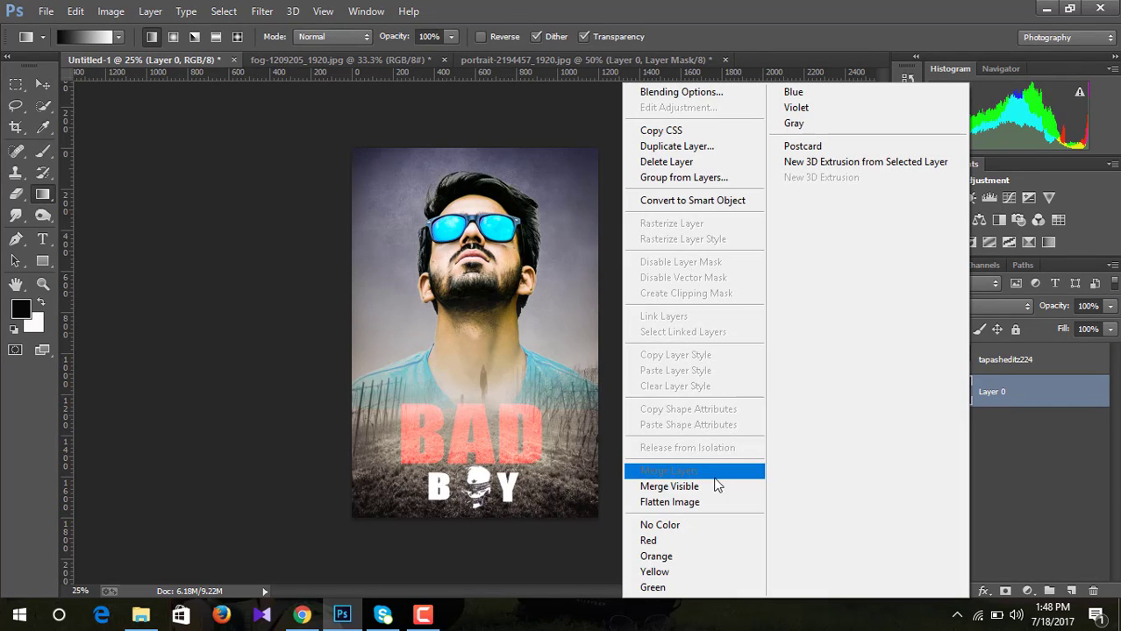
click(708, 488)
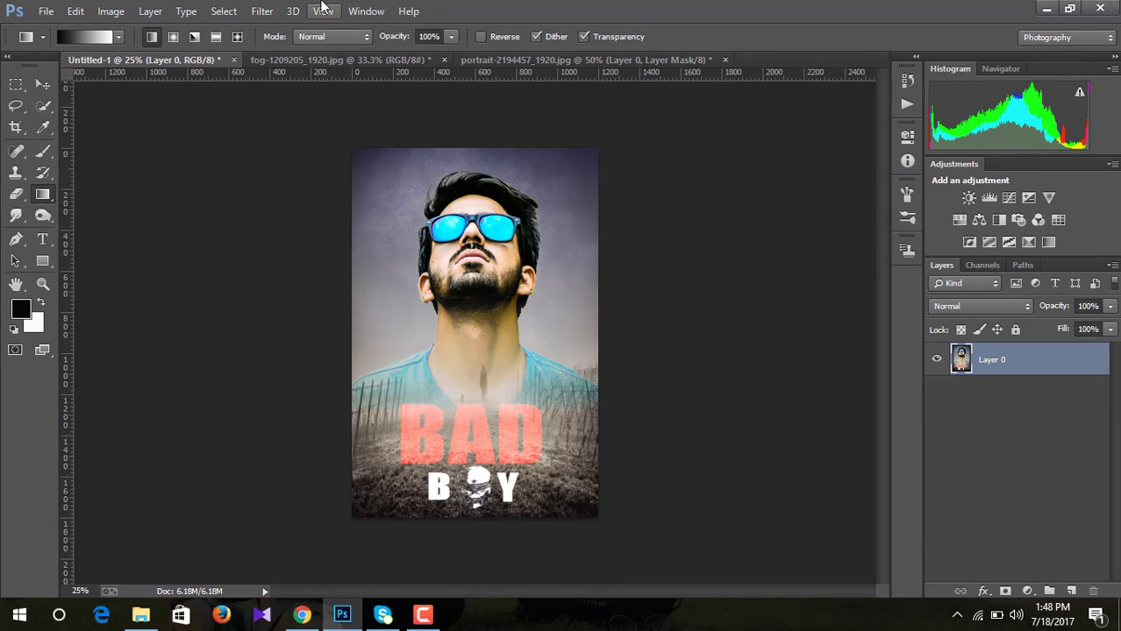
click(261, 11)
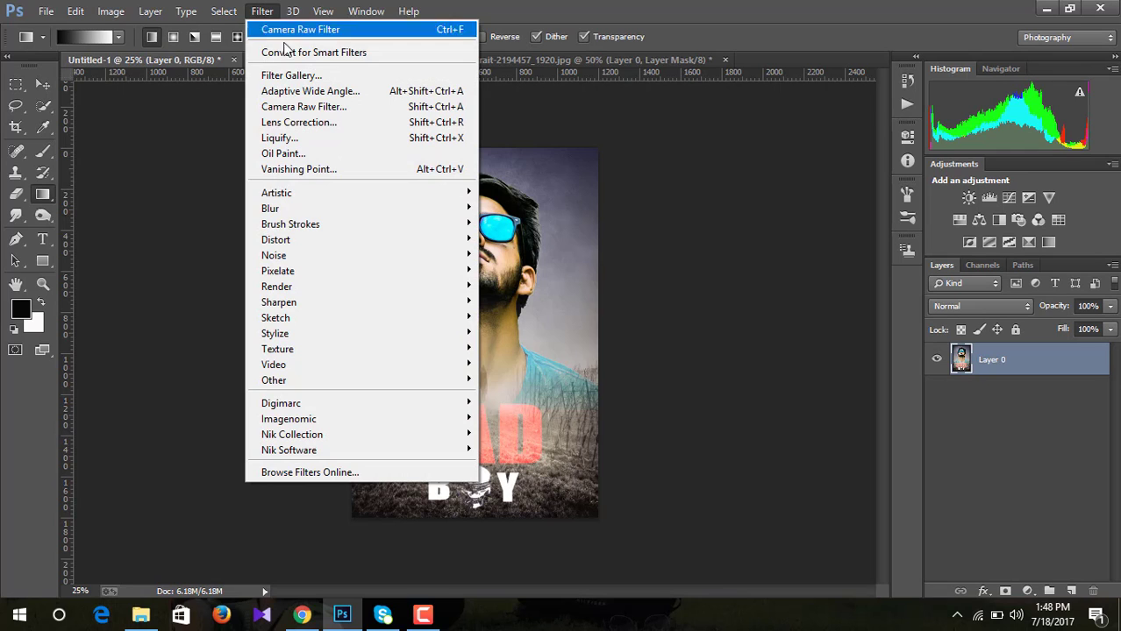
click(304, 106)
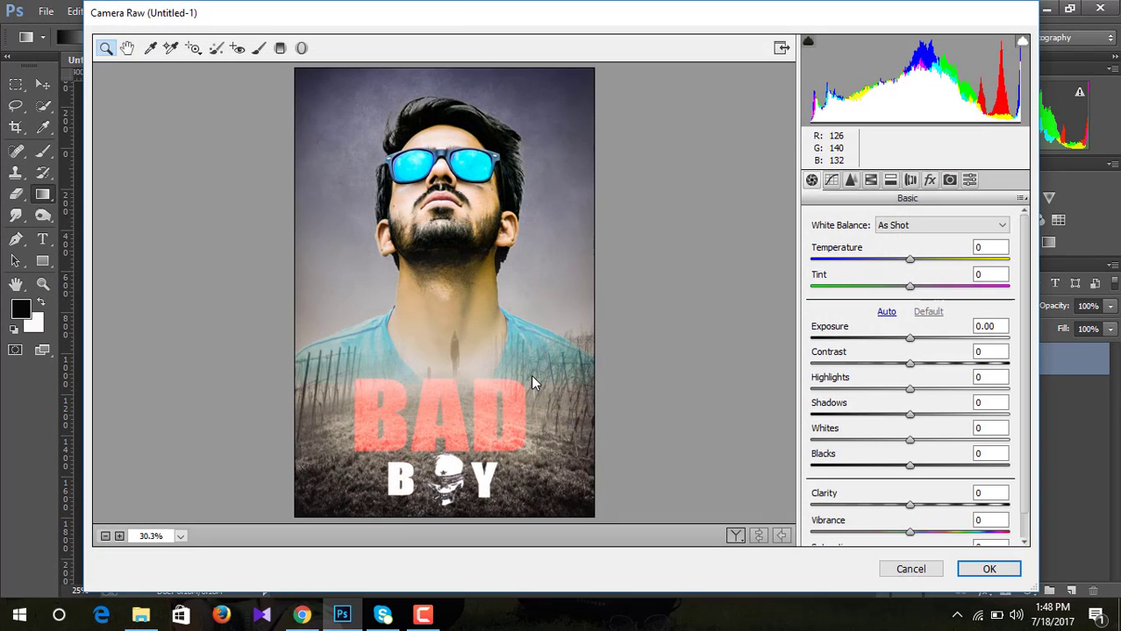
drag(912, 513, 978, 509)
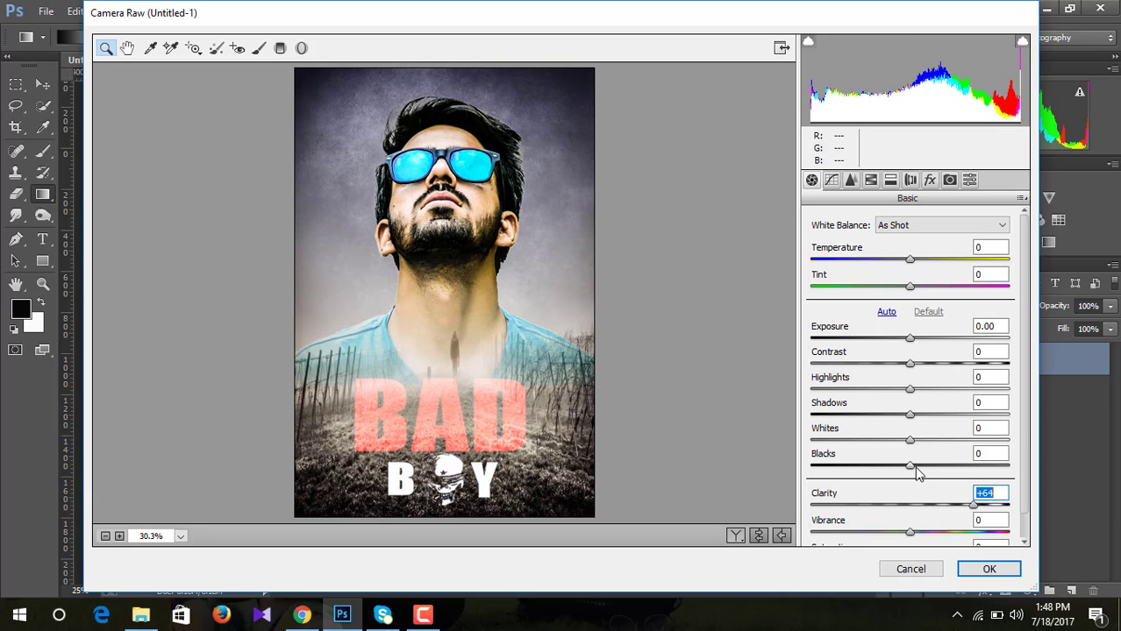
mouse_move(909, 465)
mouse_down()
mouse_move(868, 470)
mouse_move(883, 449)
mouse_up()
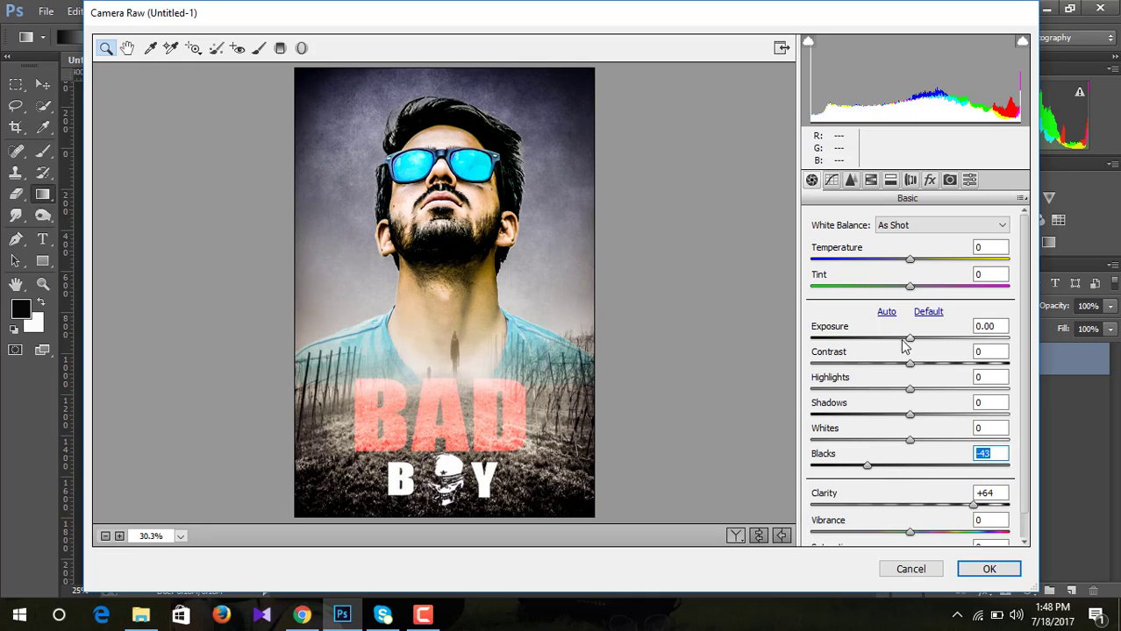
Step: In HSL Saturation, set Reds +60, Oranges +29, Purples +21 and Blues +78
click(871, 180)
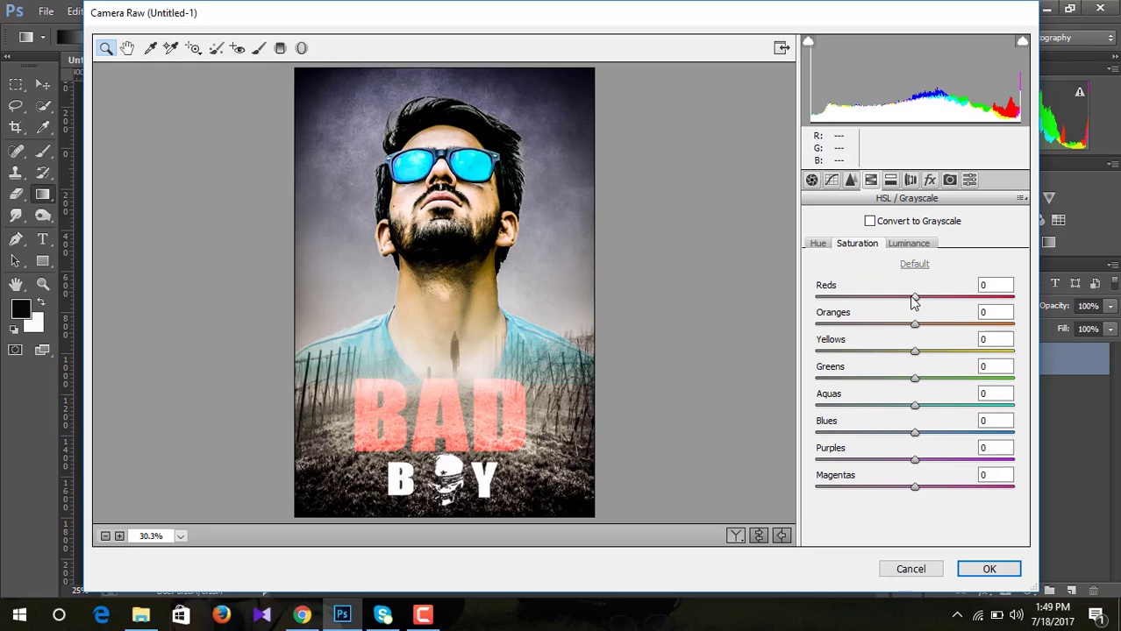
drag(913, 300, 973, 298)
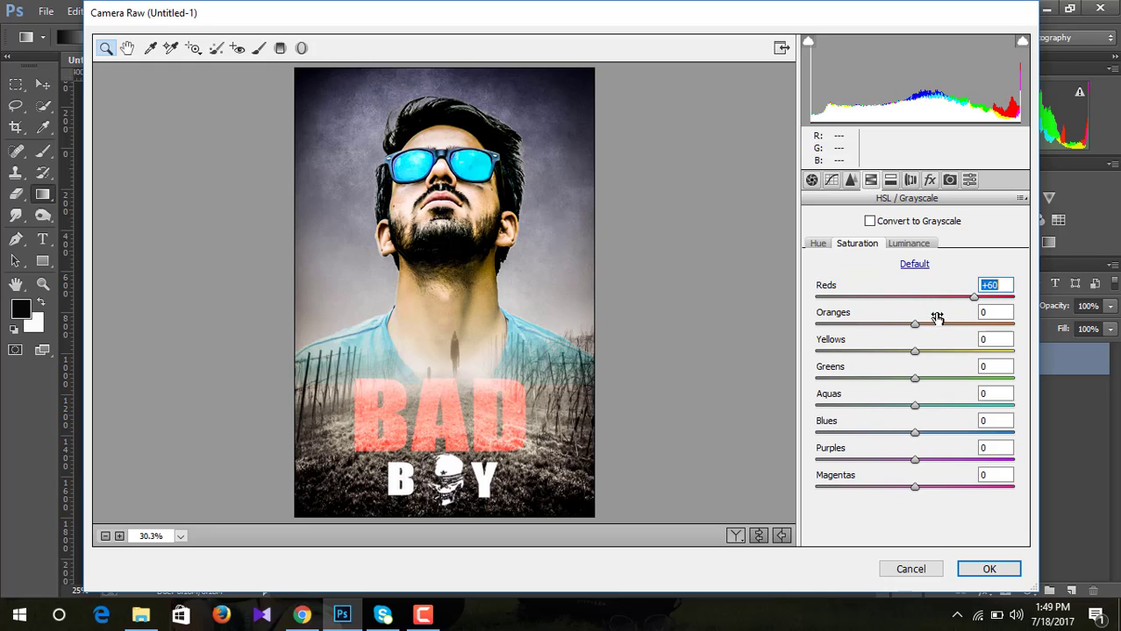
drag(914, 324, 944, 325)
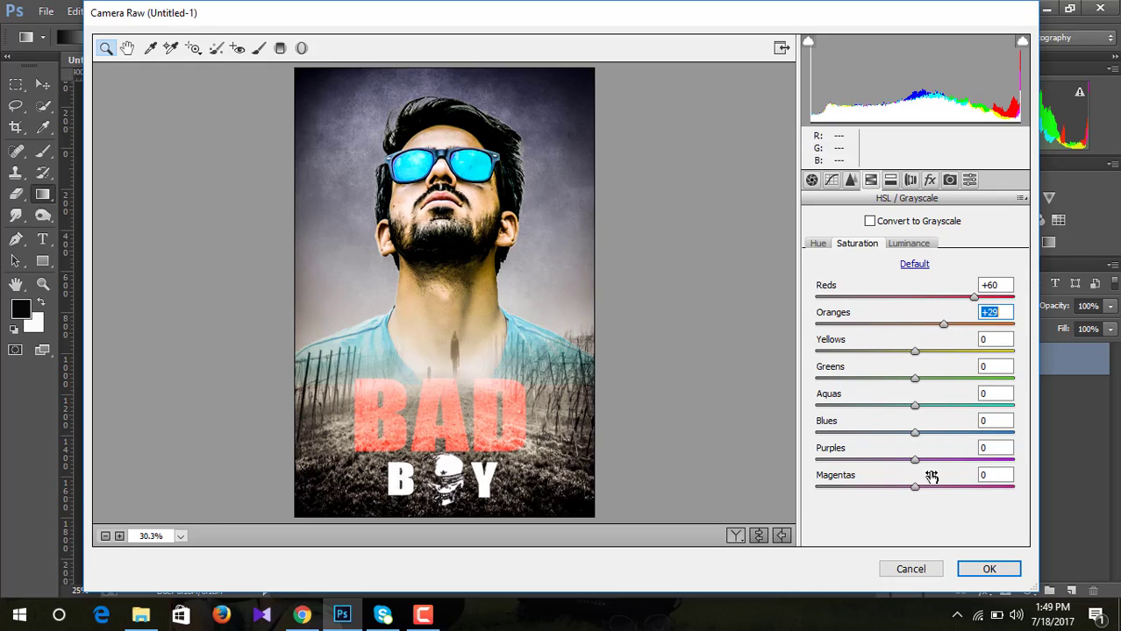
mouse_move(915, 462)
mouse_down()
mouse_move(935, 461)
mouse_move(936, 488)
mouse_up()
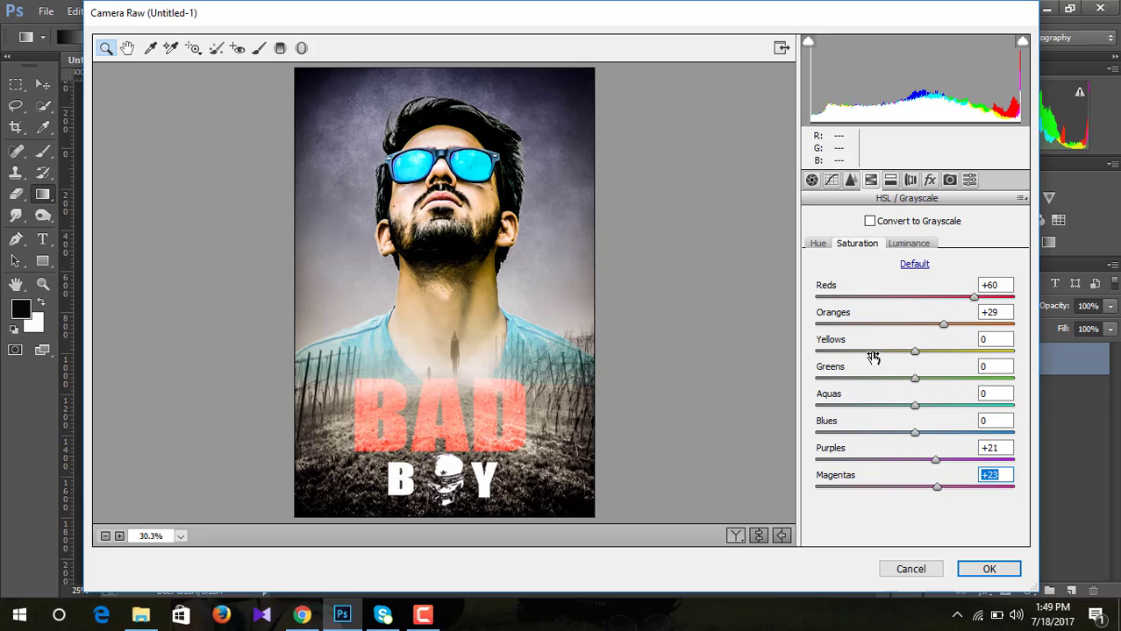
drag(915, 432, 991, 431)
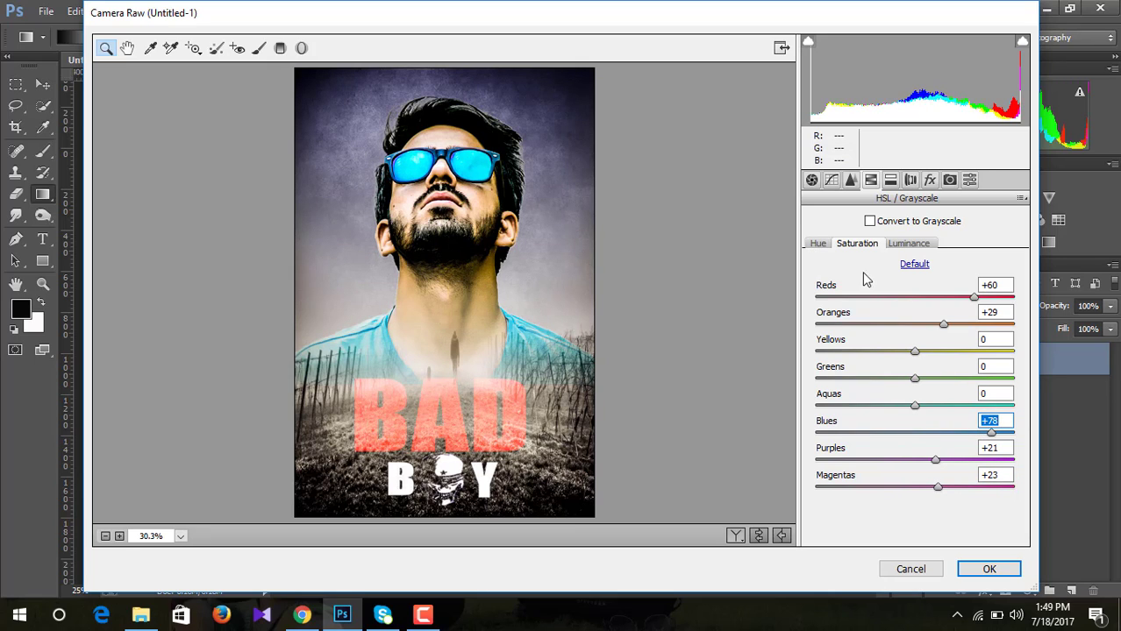
Step: In HSL Hue, shift Aquas to +32 and Reds to +31
click(817, 243)
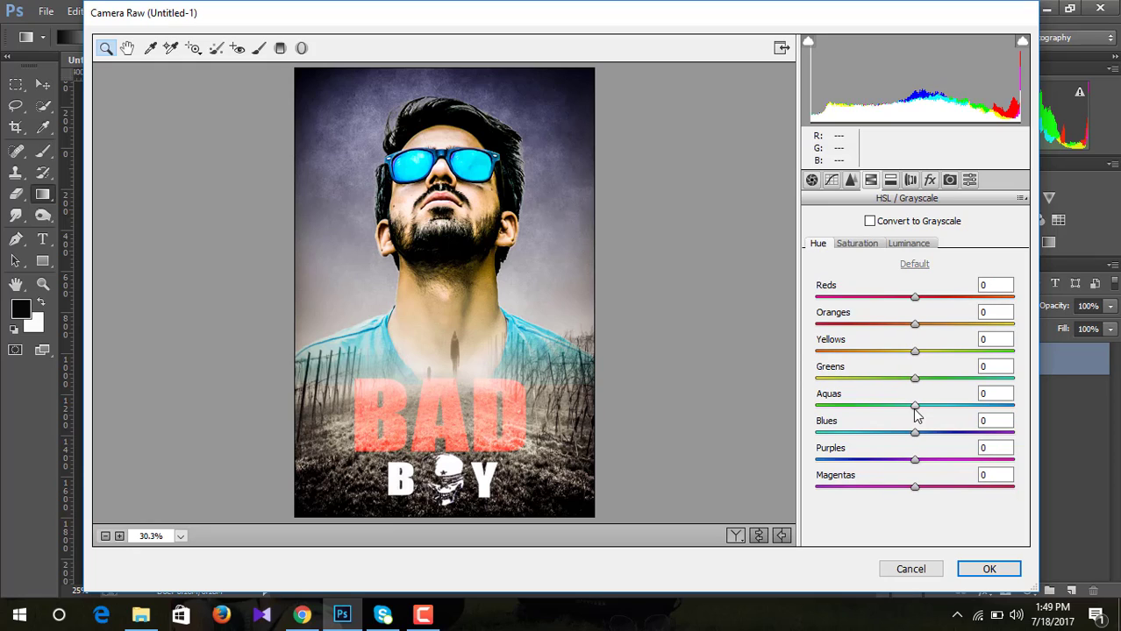
drag(914, 406, 939, 406)
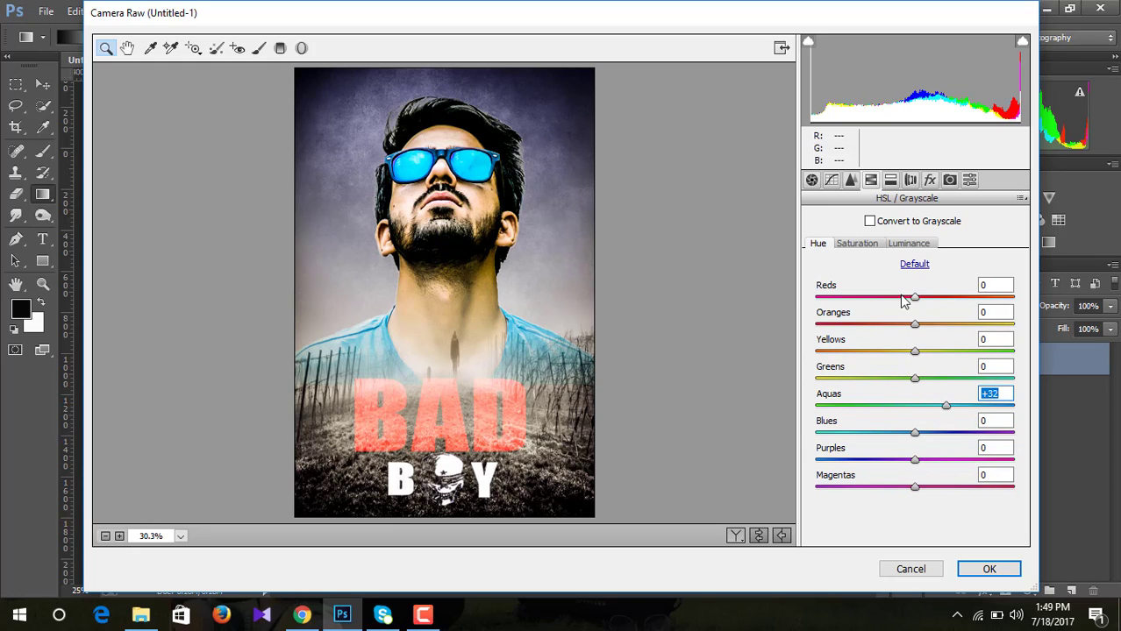
drag(914, 298, 946, 299)
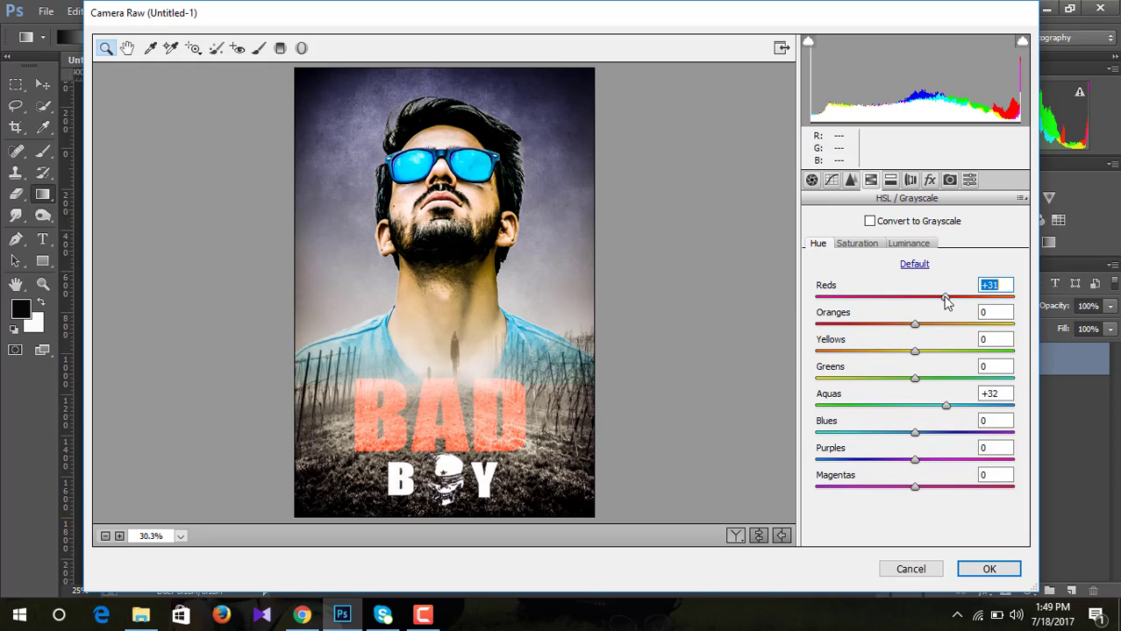
Step: Add a -12 post-crop vignette and apply the Camera Raw edits
click(930, 179)
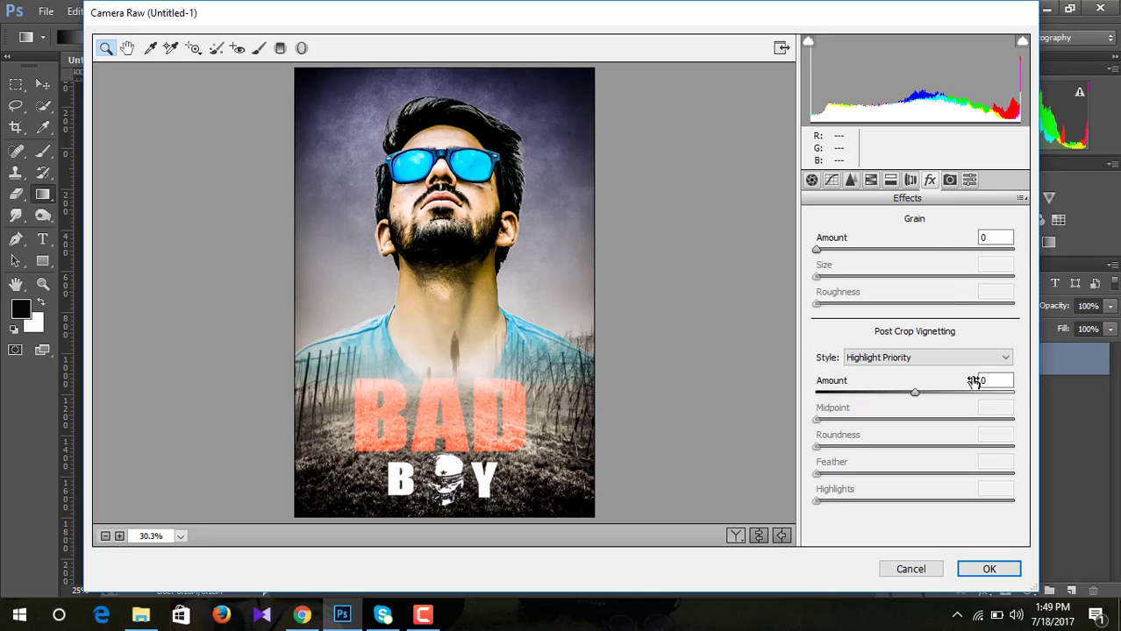
drag(914, 394, 907, 397)
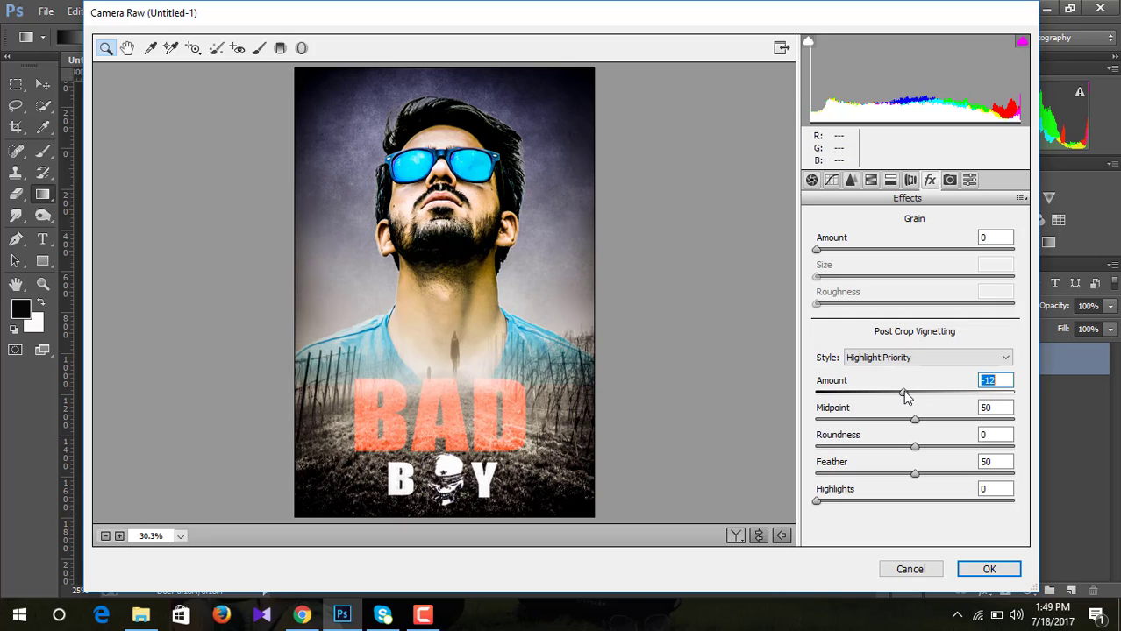
click(989, 569)
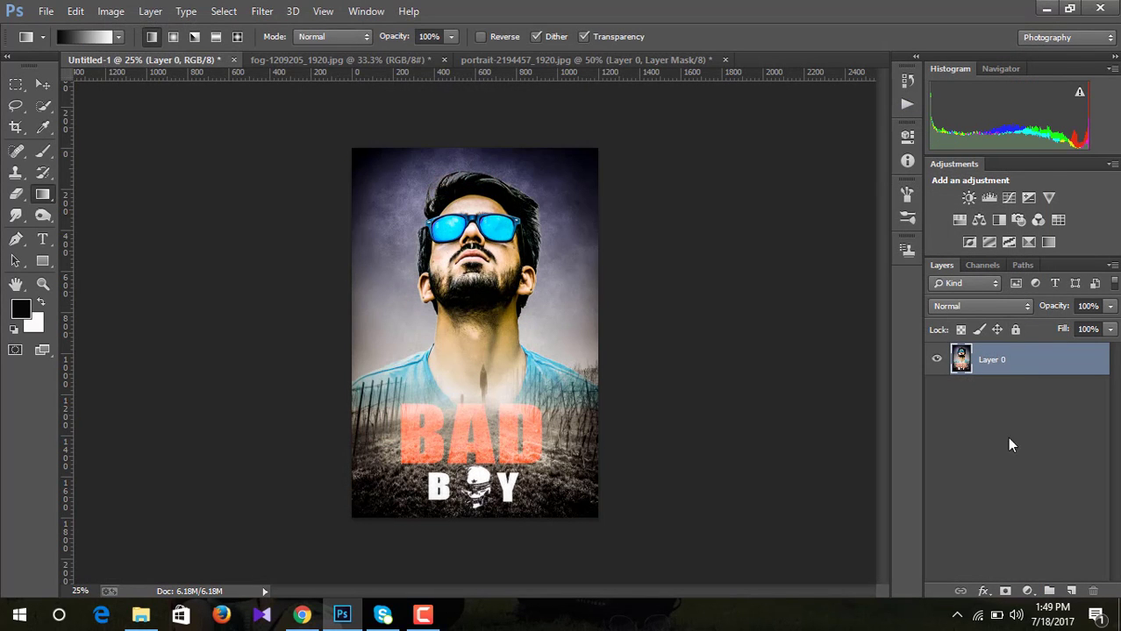
Step: Flatten Layer 0 into a single Background layer
right_click(1023, 356)
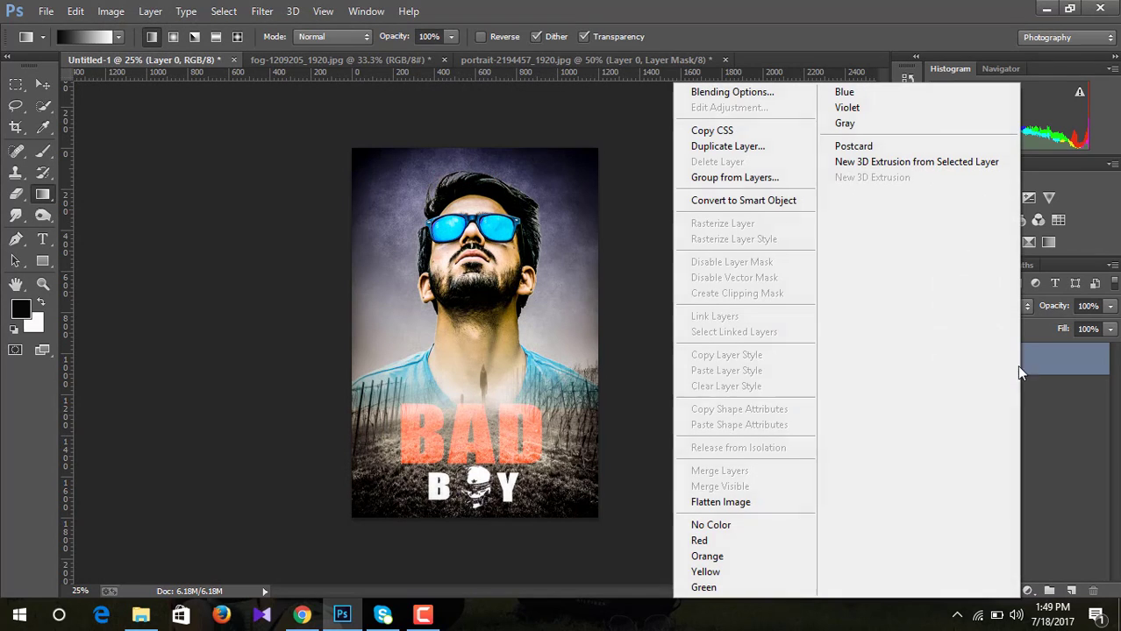
click(765, 505)
click(51, 9)
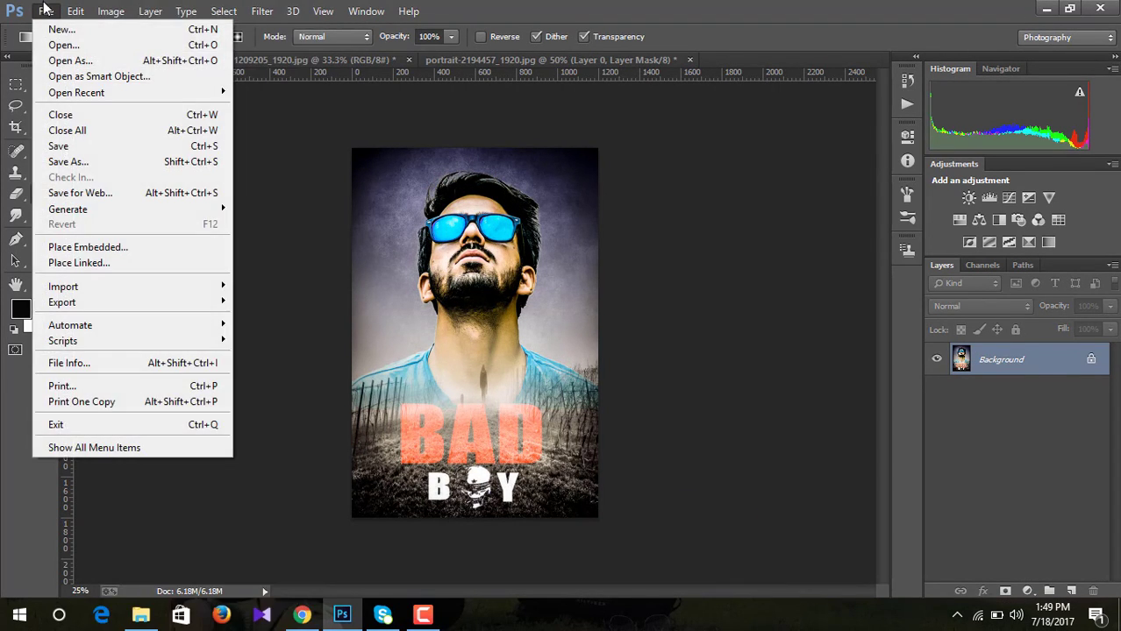
Step: In Save As on the Desktop, choose JPEG format, select the Untitled-1 name, and tick As a Copy
click(70, 162)
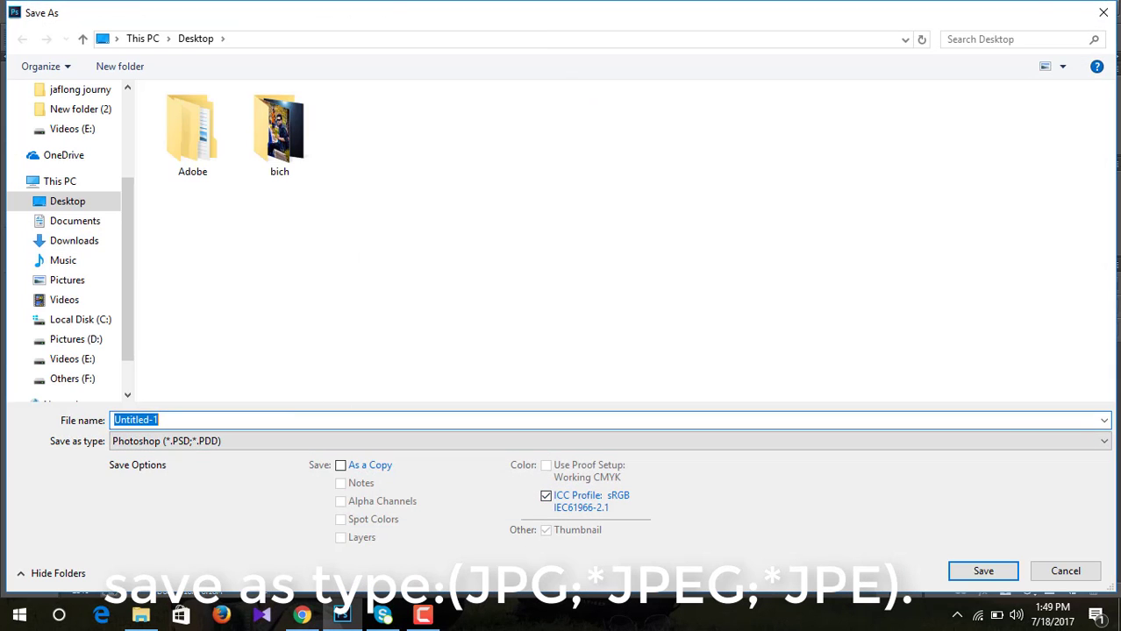
click(422, 616)
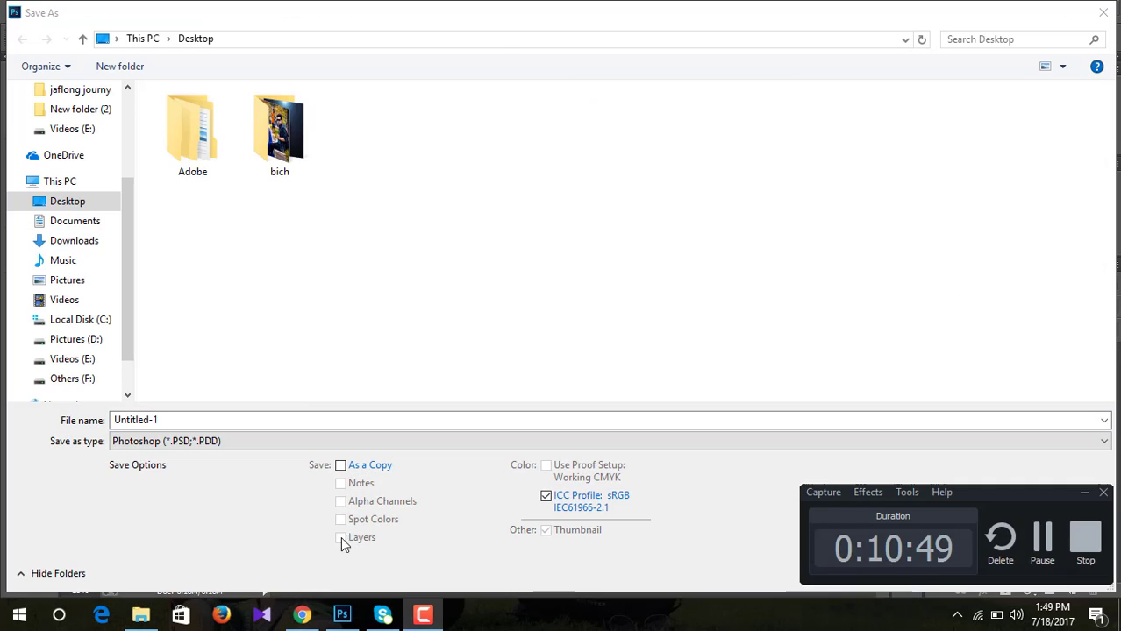
click(255, 442)
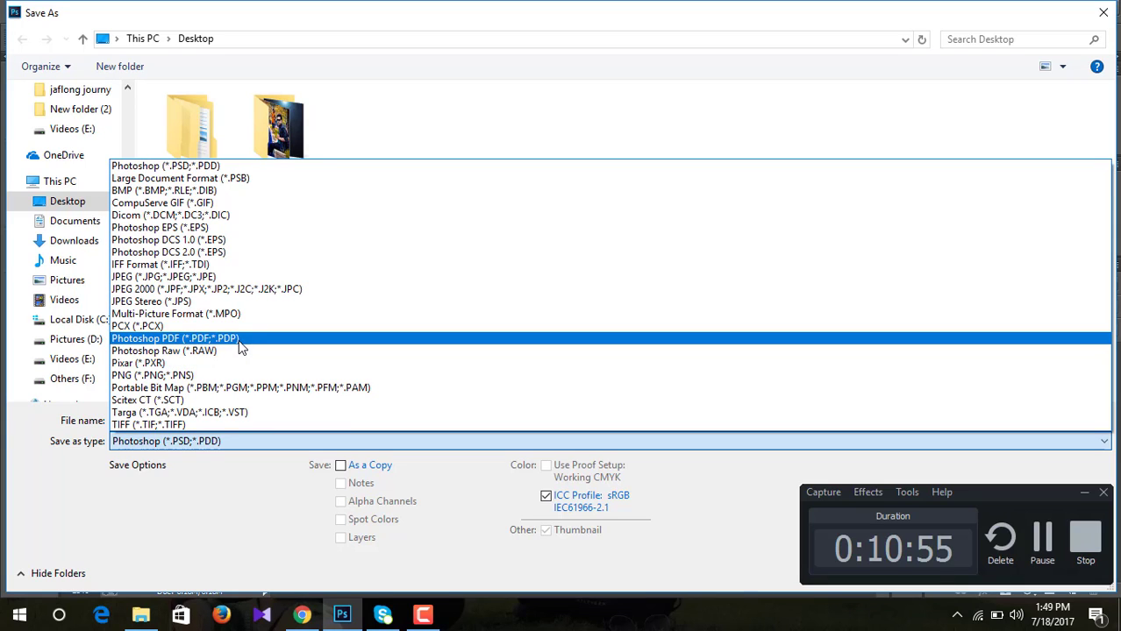
click(242, 277)
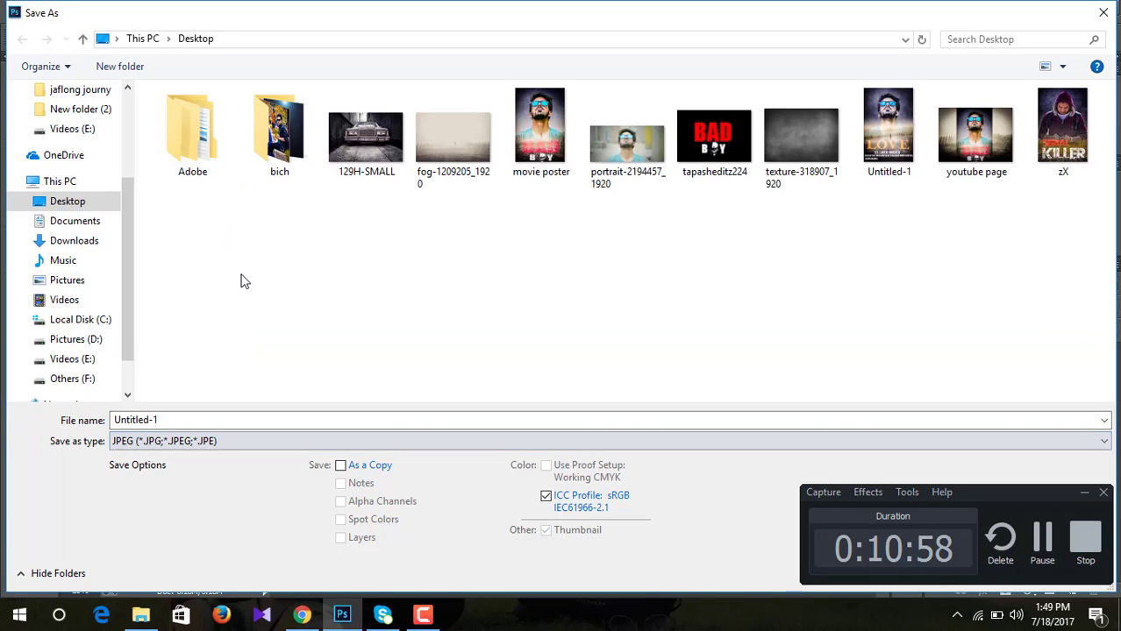
double_click(196, 419)
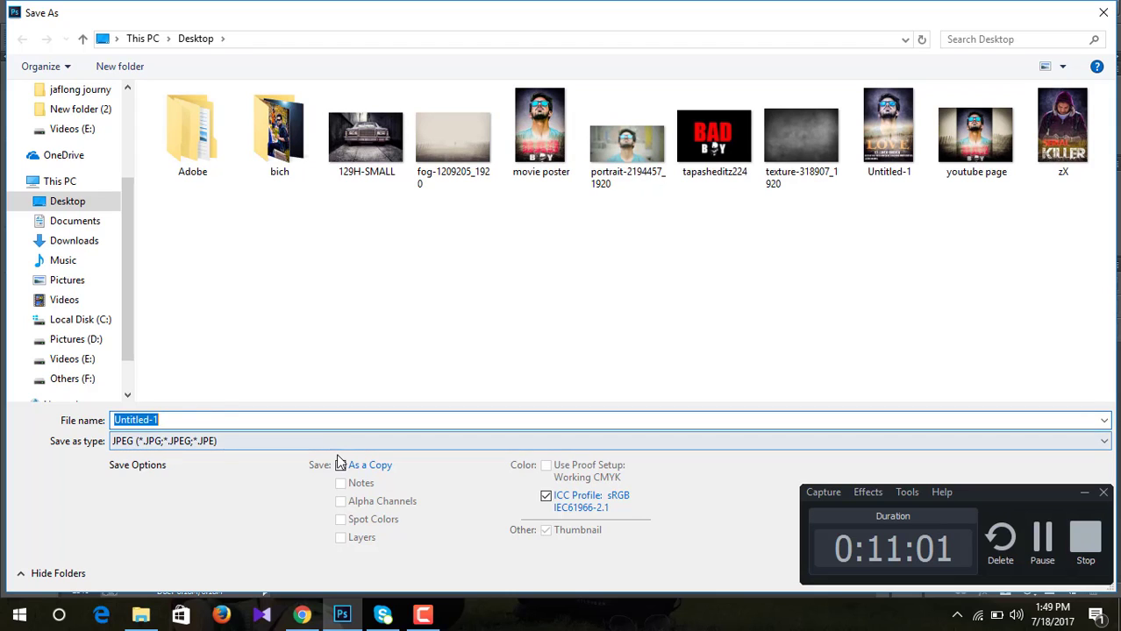
click(341, 465)
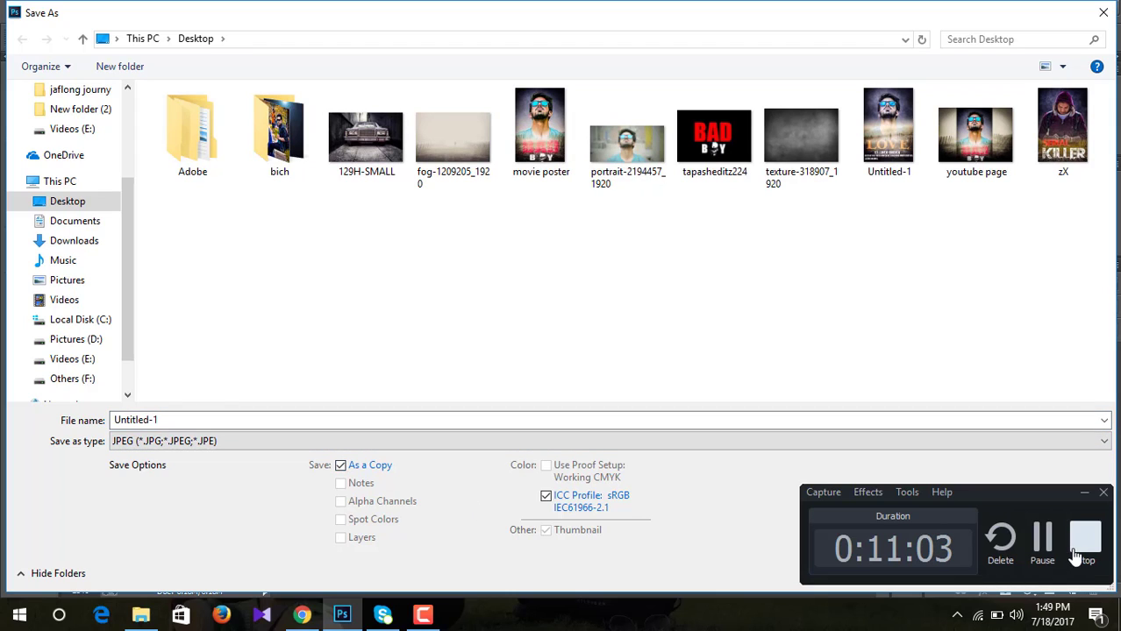